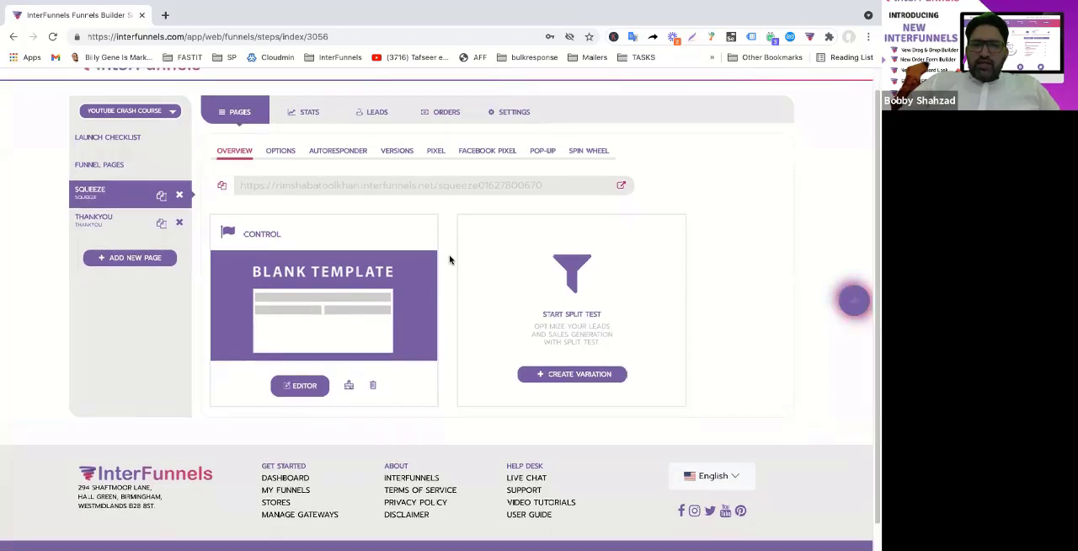
Check the leads collected by the YouTube Crash Course funnel and open the account menu
scroll(450, 259, "up", 2)
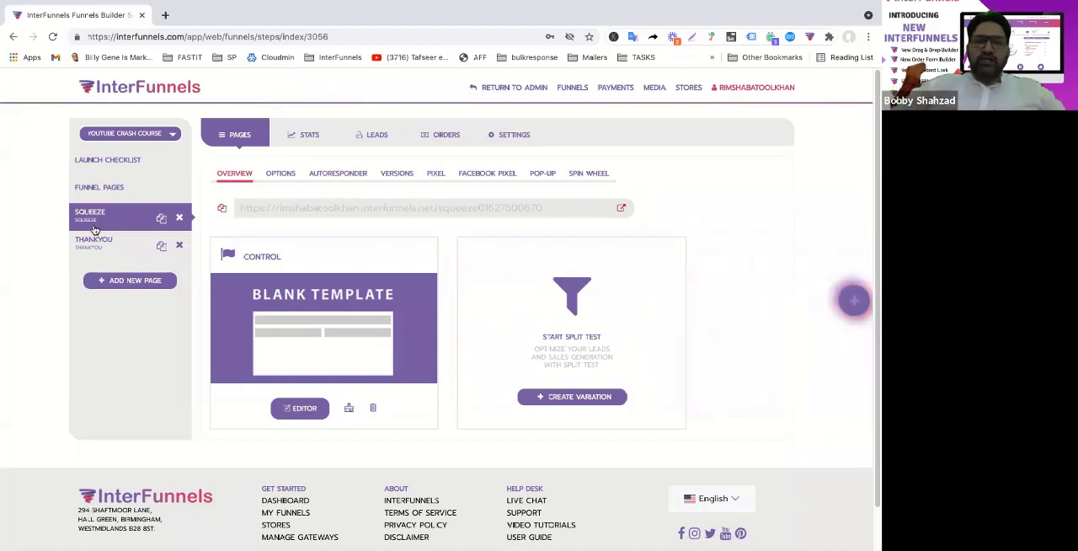
left_click(378, 138)
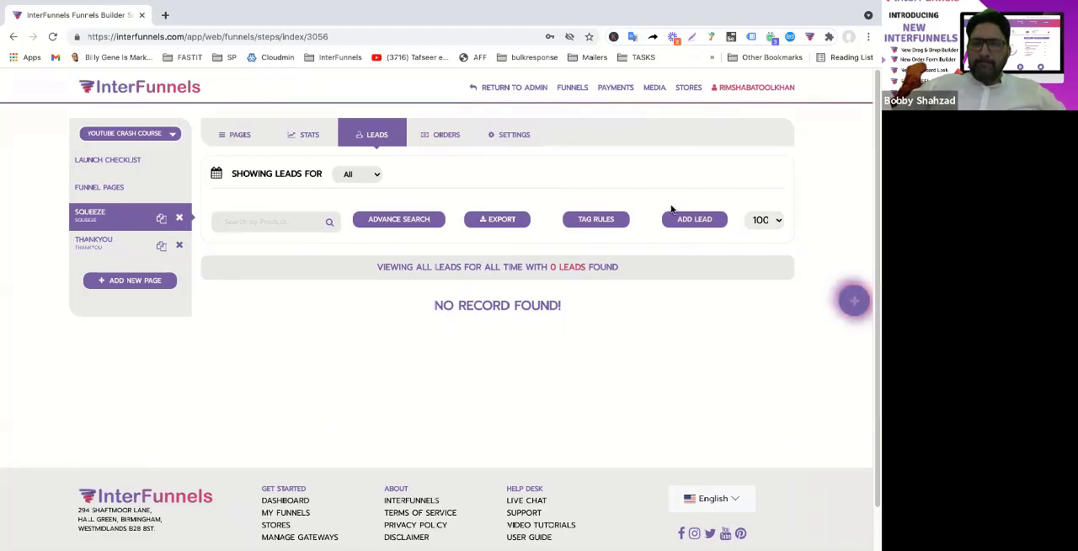
left_click(756, 88)
mouse_move(511, 6)
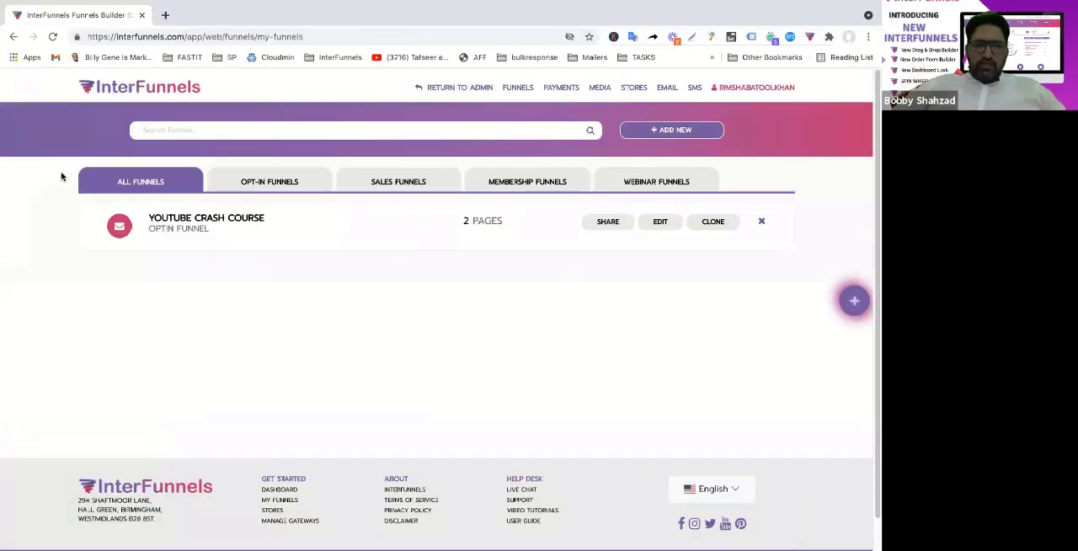
Start a new contact list in the email section and name it "Youtube Leads"
left_click(666, 92)
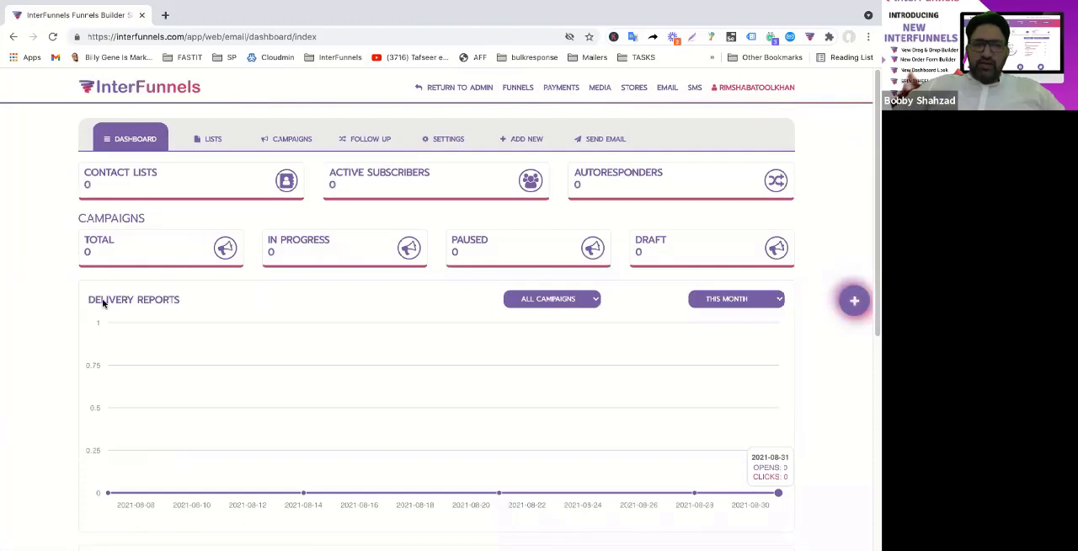
left_click(214, 140)
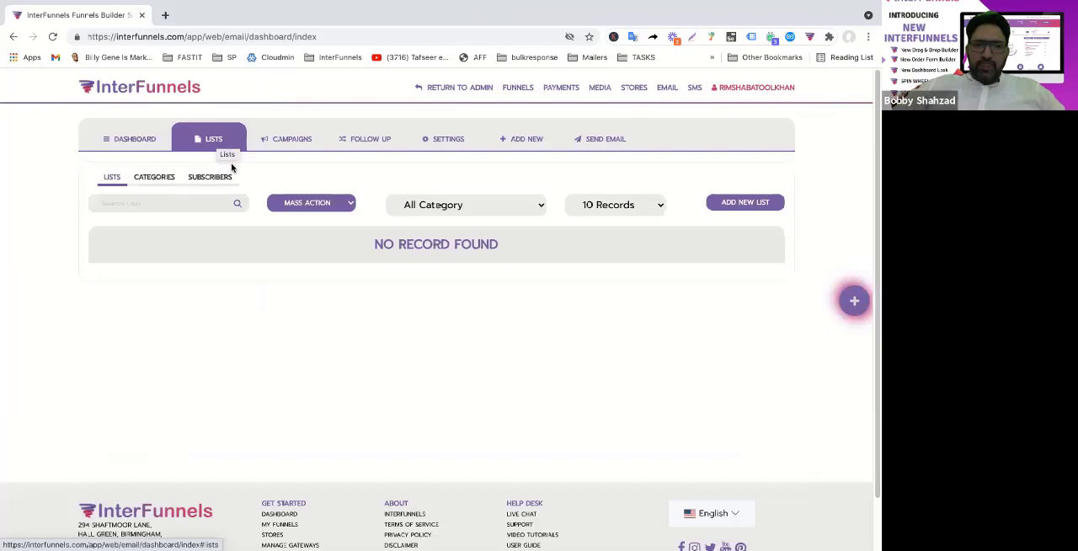
left_click(746, 204)
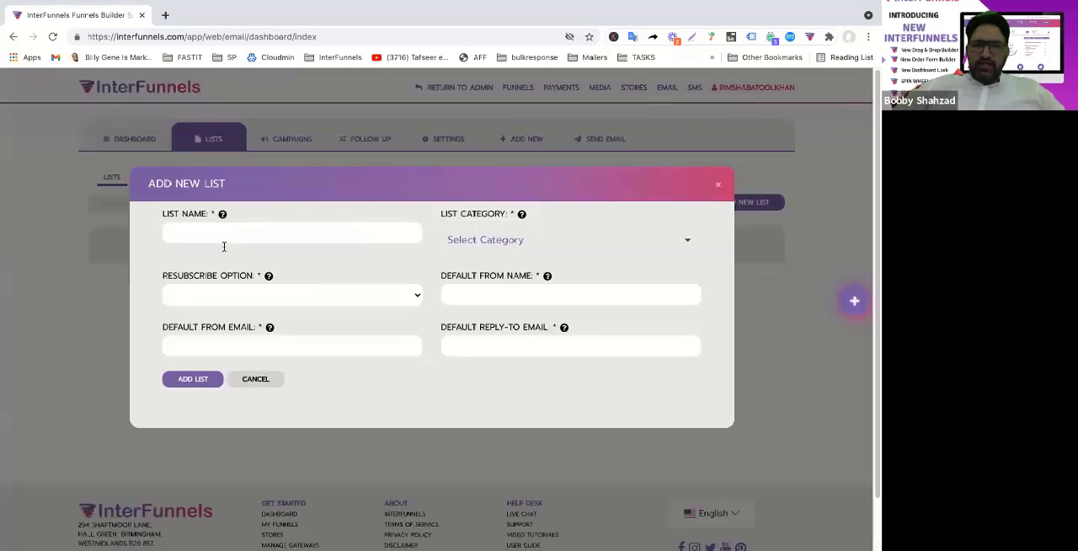
left_click(248, 228)
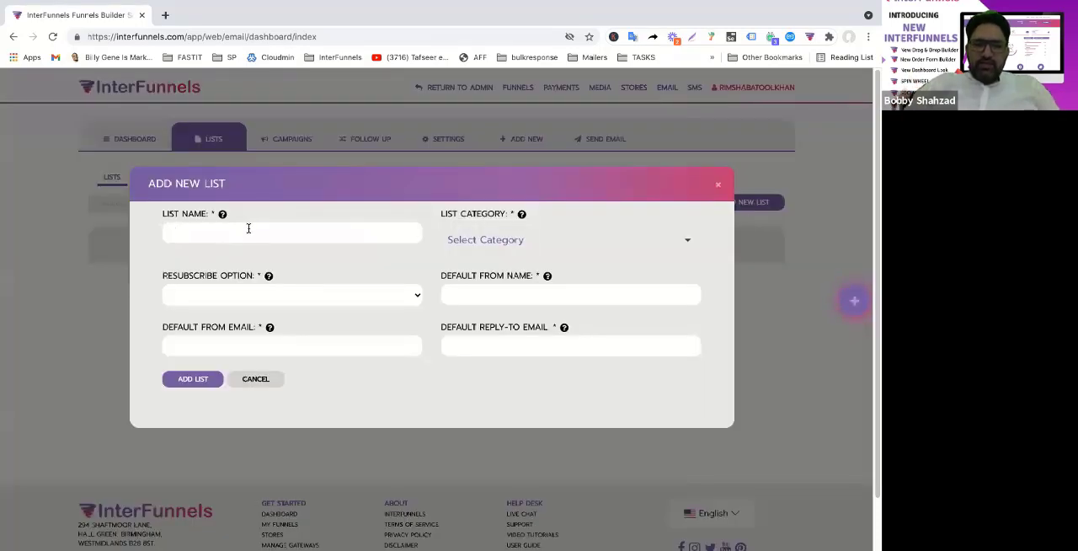
type("Email")
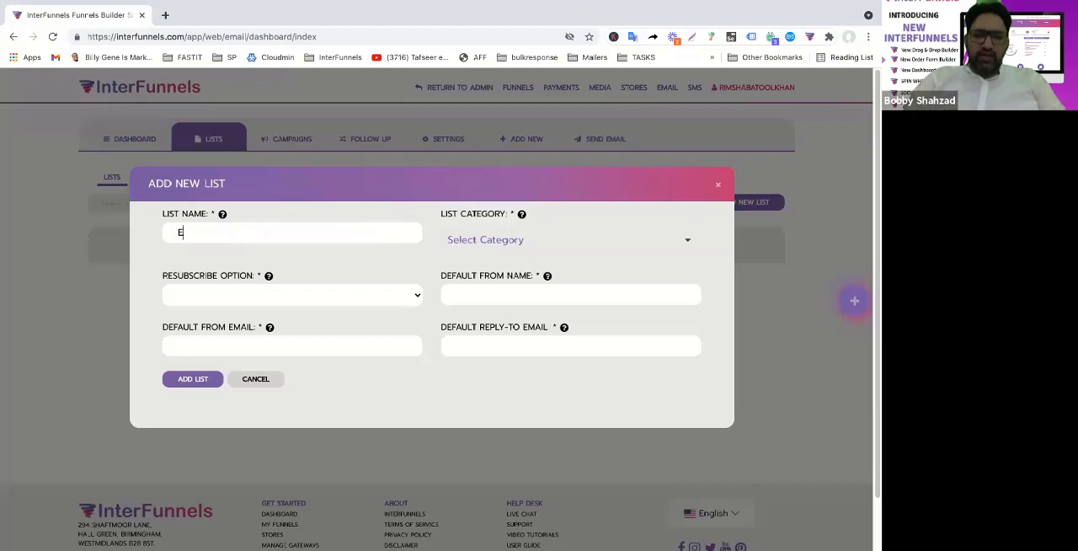
key("BackSpace")
key("BackSpace")
key("BackSpace")
key("BackSpace")
key("BackSpace")
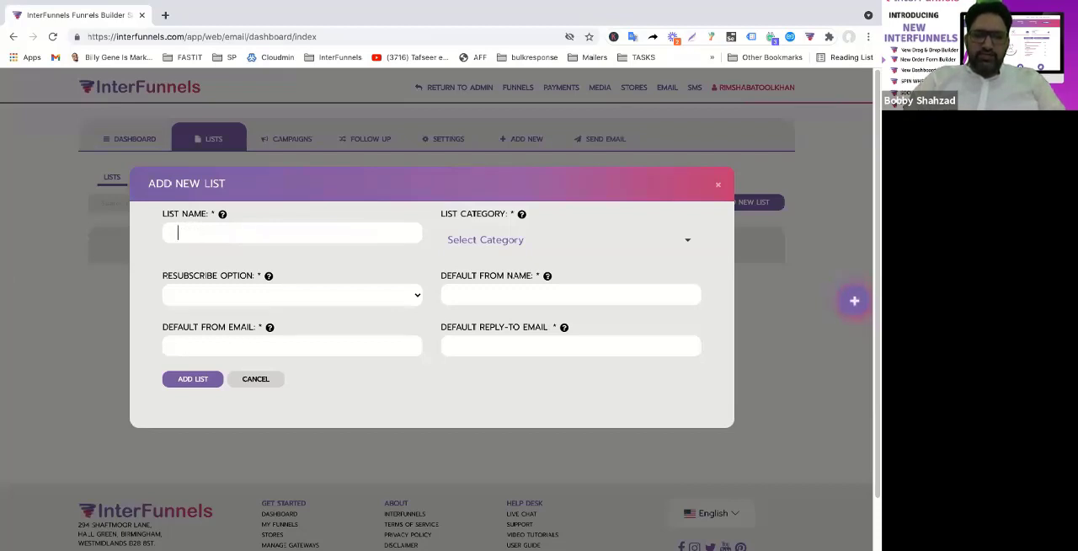
type("Leads")
key("BackSpace")
key("BackSpace")
key("BackSpace")
type("Youtube Leads")
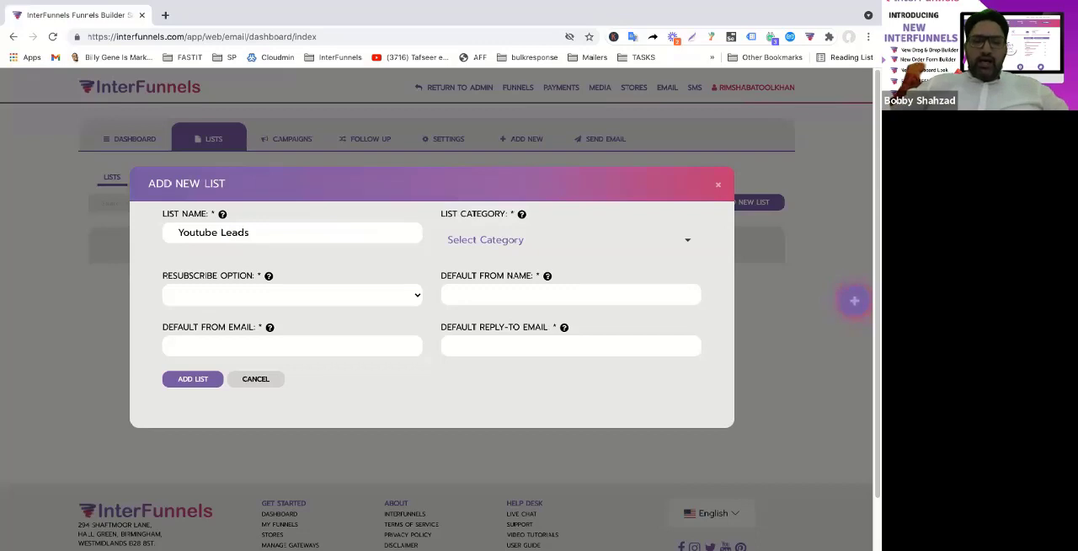
Add "youtube" as the list's new category and set its resubscribe option to Ignore
left_click(523, 242)
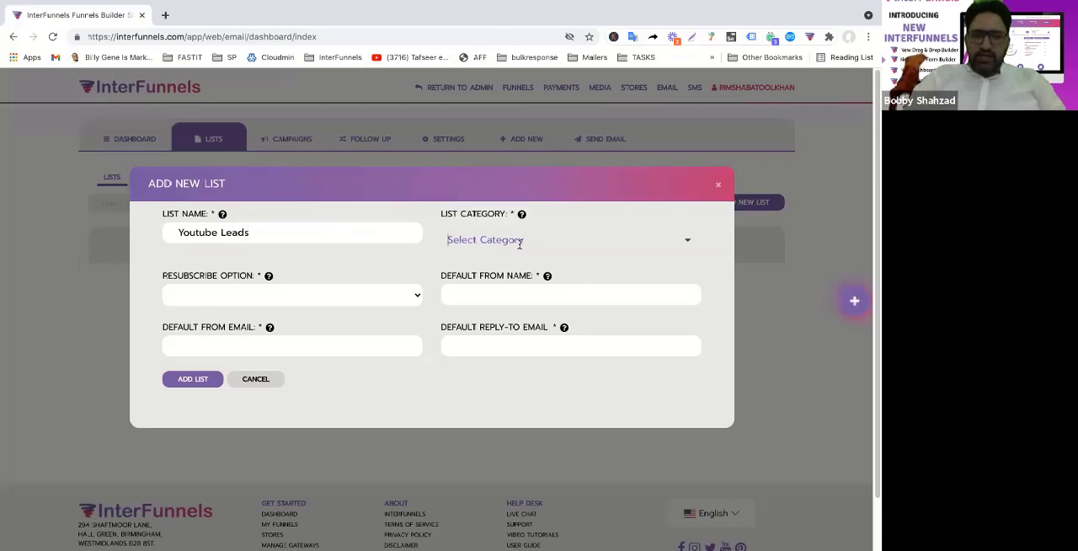
type("youtube")
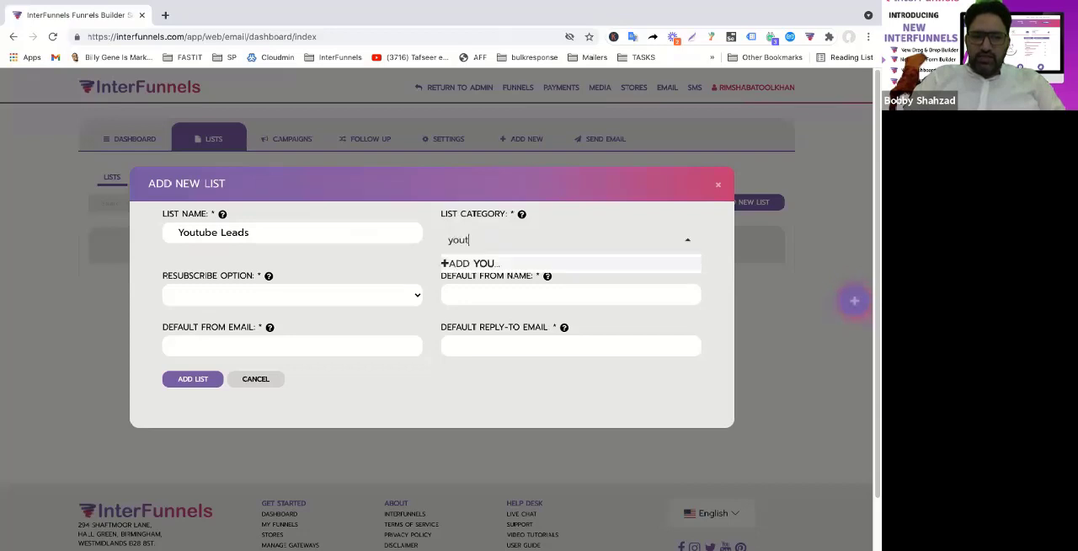
left_click(509, 264)
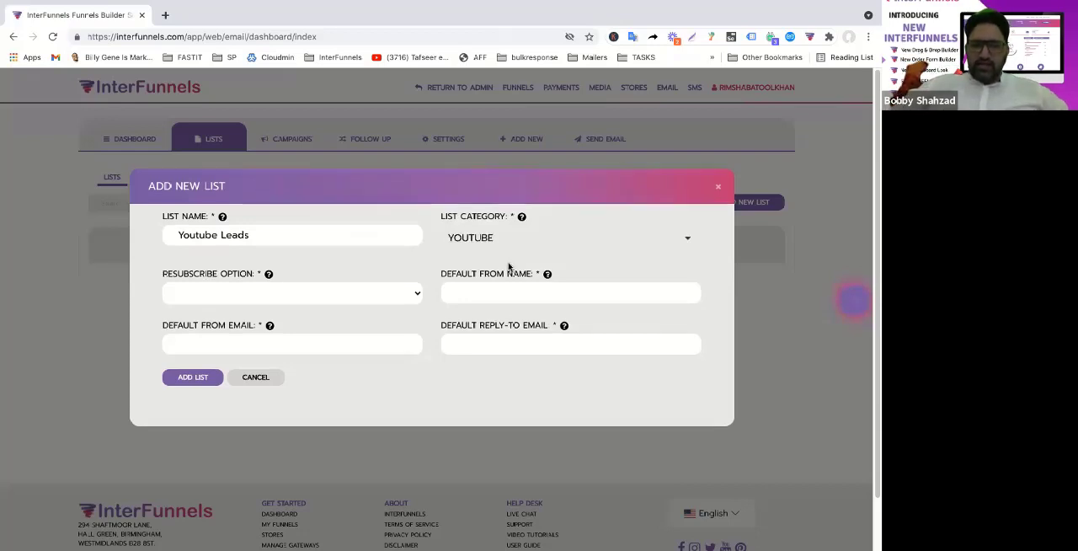
left_click(290, 302)
left_click(289, 296)
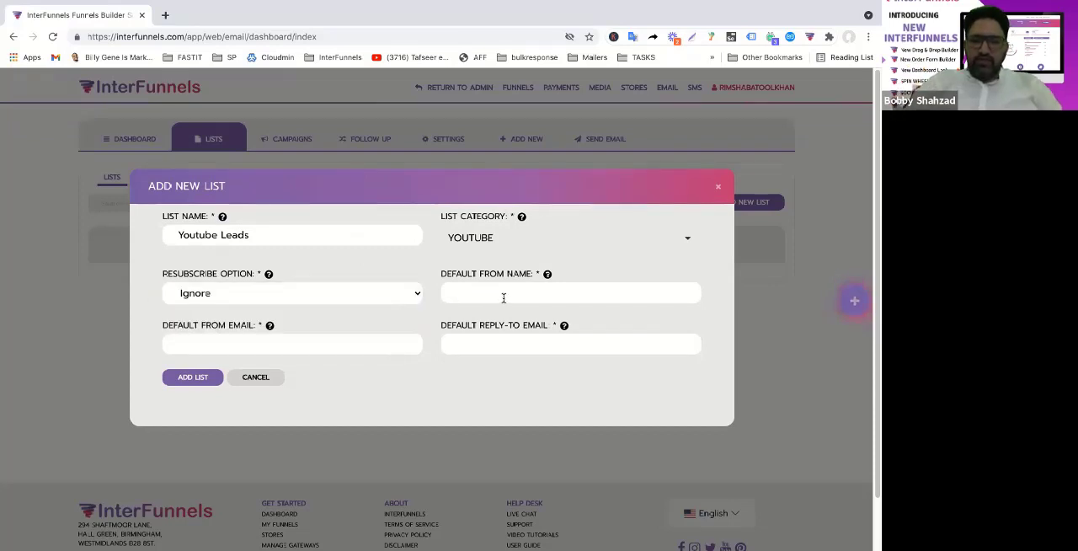
Enter the list's default sender name, from email and reply-to email, and add the list
type("Rimsha")
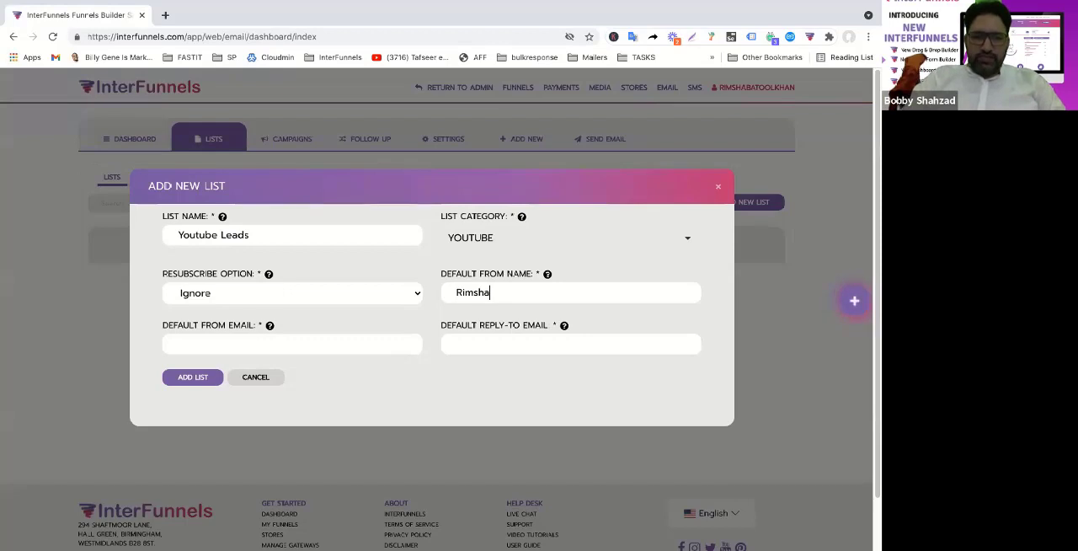
key("Tab")
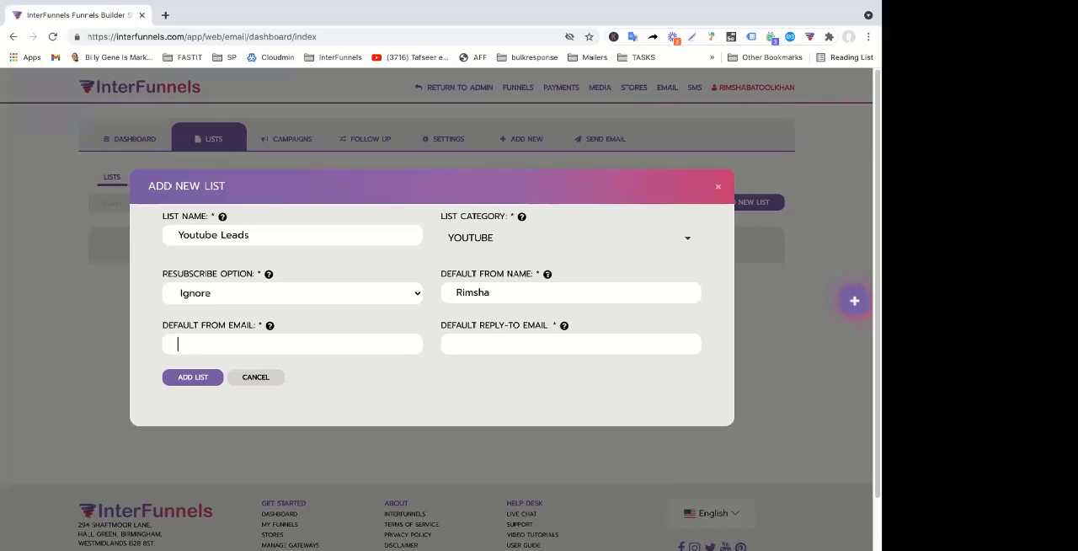
type("rim")
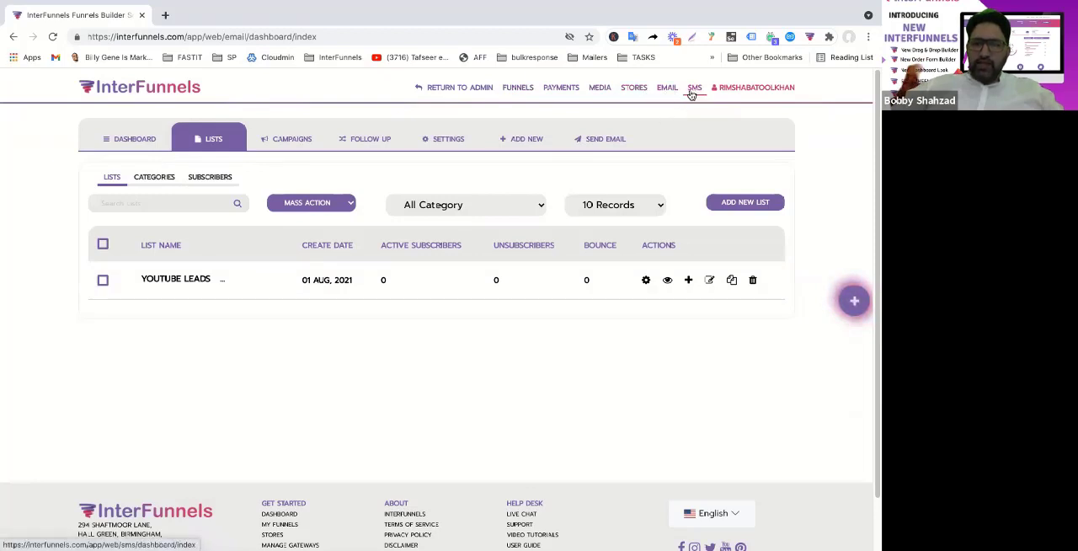
Open the YouTube Crash Course funnel's autoresponder settings and choose Yes for adding an auto-responder
left_click(660, 90)
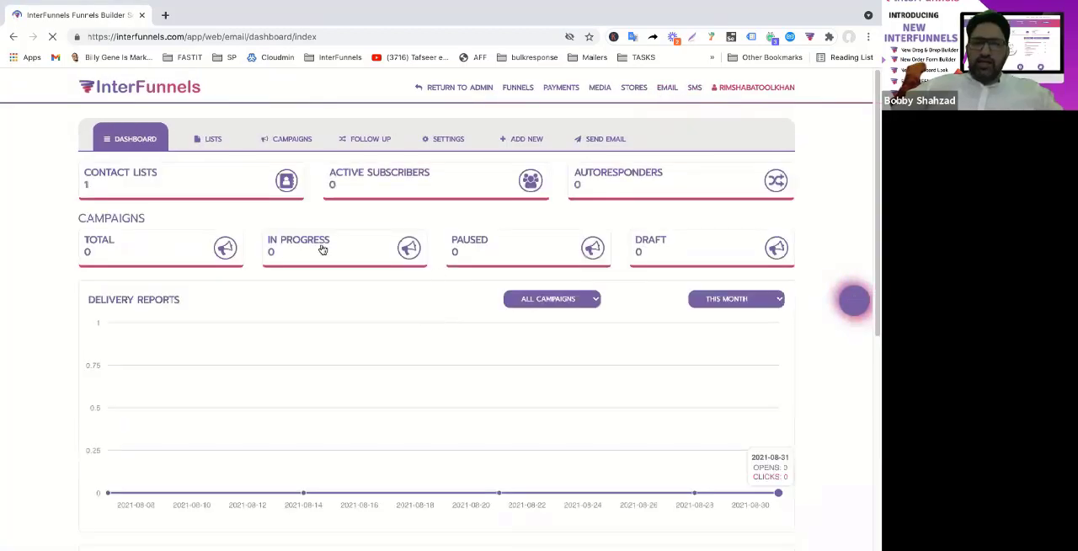
left_click(519, 89)
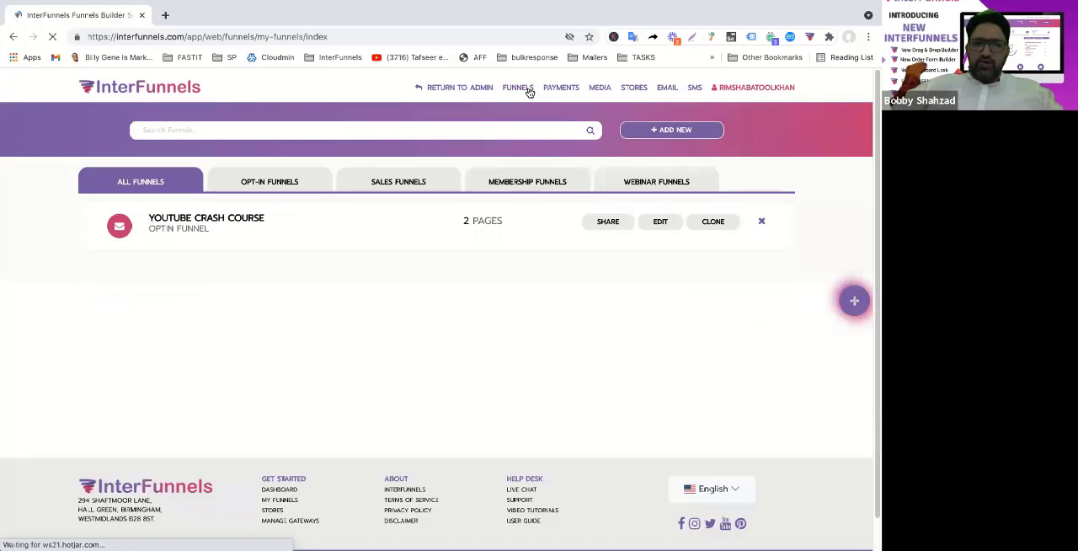
left_click(660, 226)
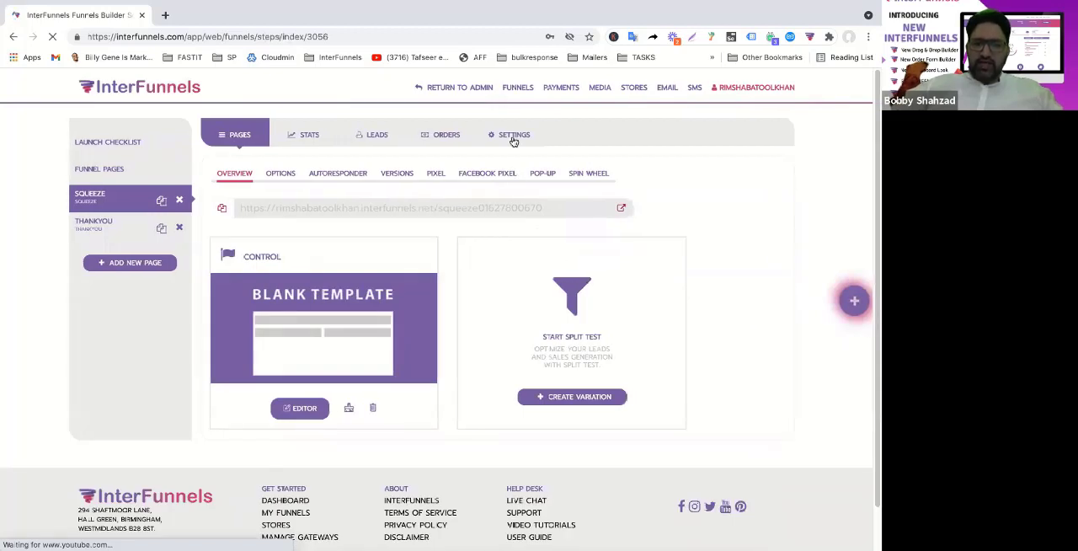
left_click(513, 138)
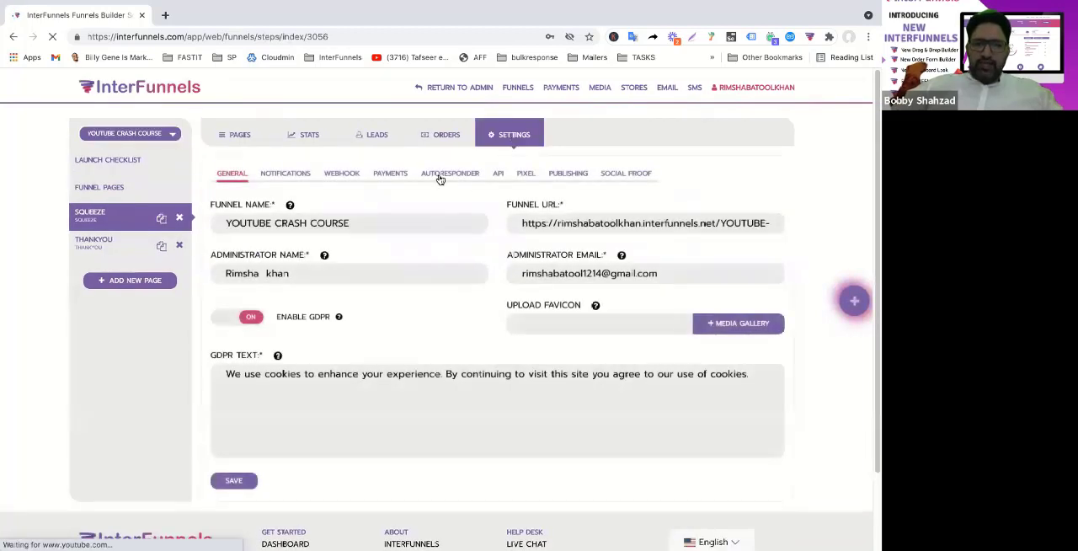
left_click(440, 175)
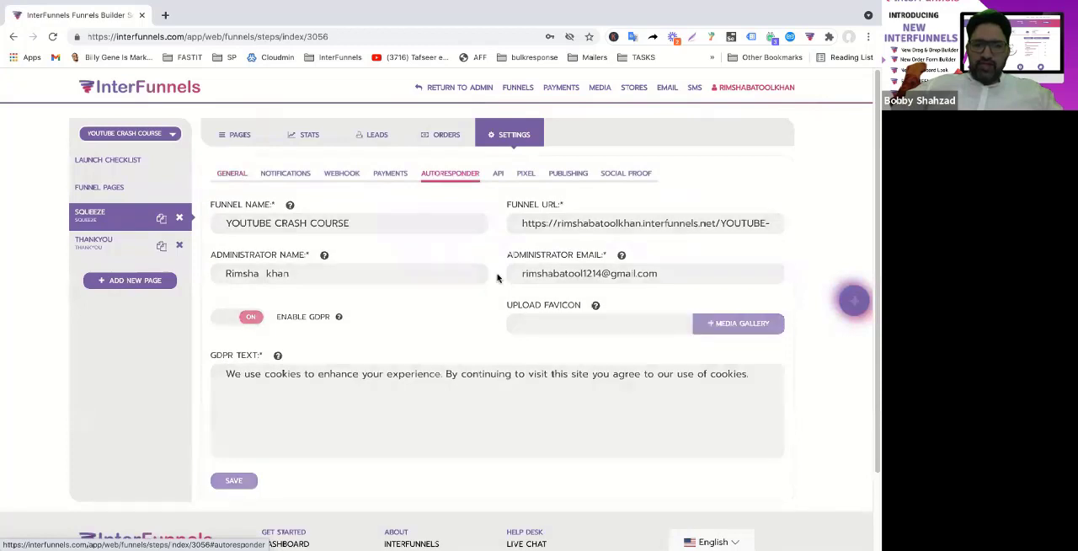
left_click(438, 227)
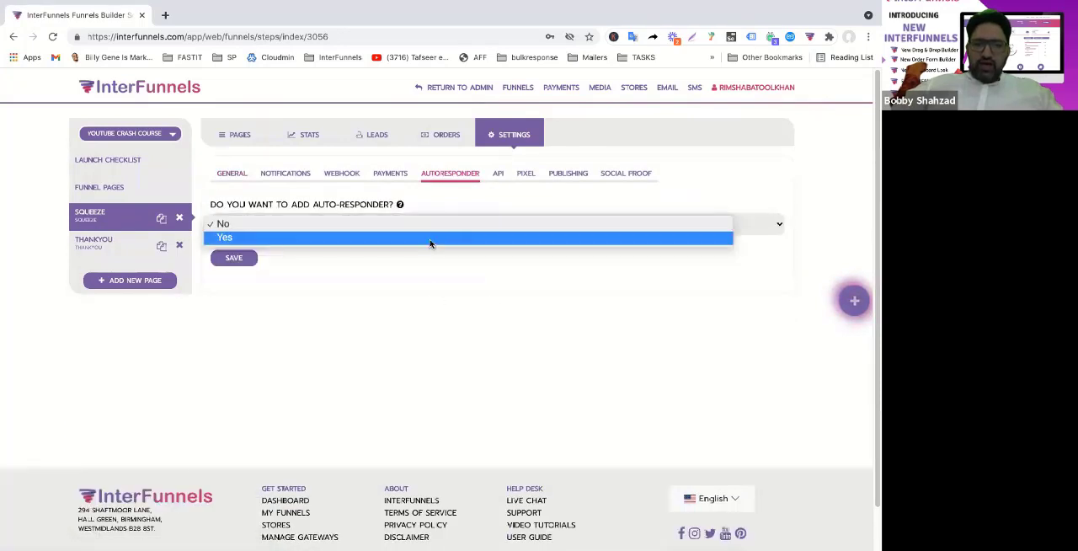
left_click(430, 239)
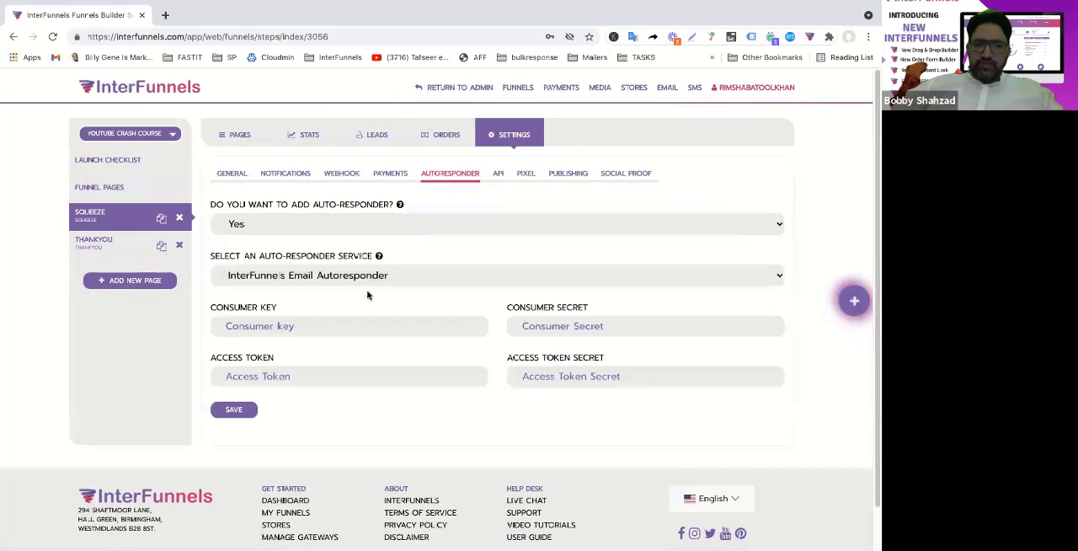
Try Aweber and MailChimp as the funnel's auto-responder service to see the credentials each requires
left_click(414, 283)
left_click(366, 290)
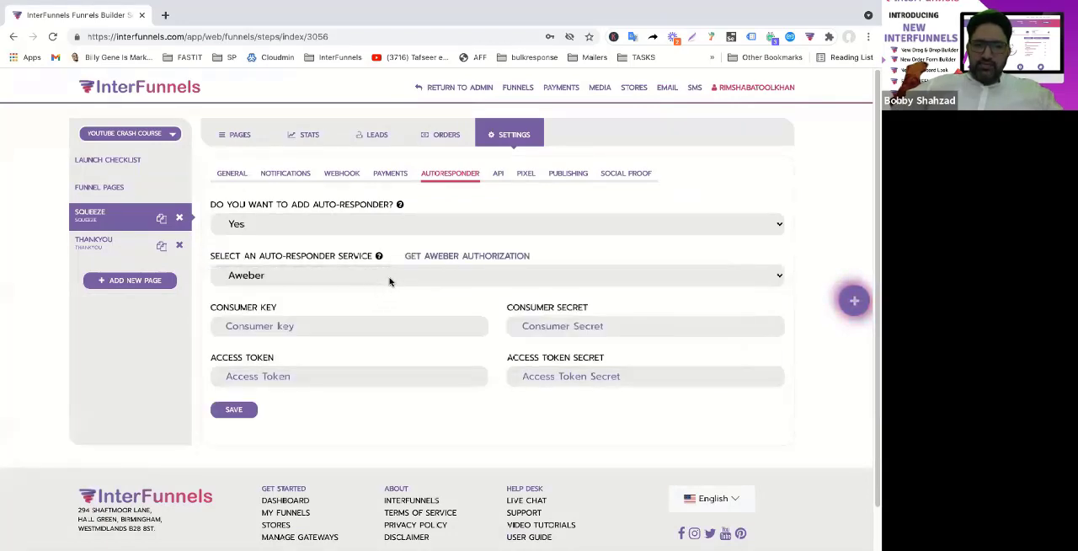
left_click(392, 276)
left_click(396, 268)
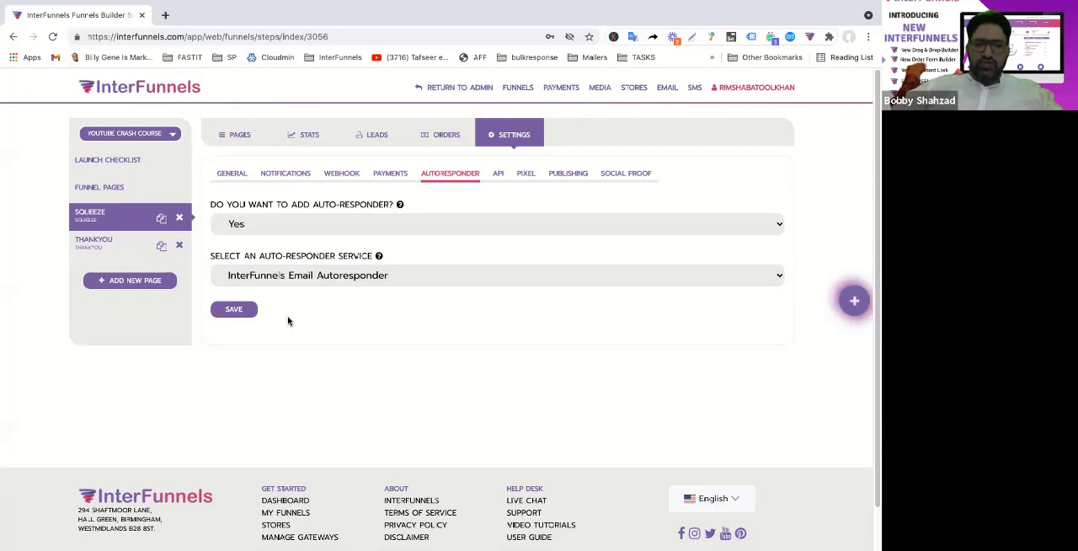
left_click(347, 277)
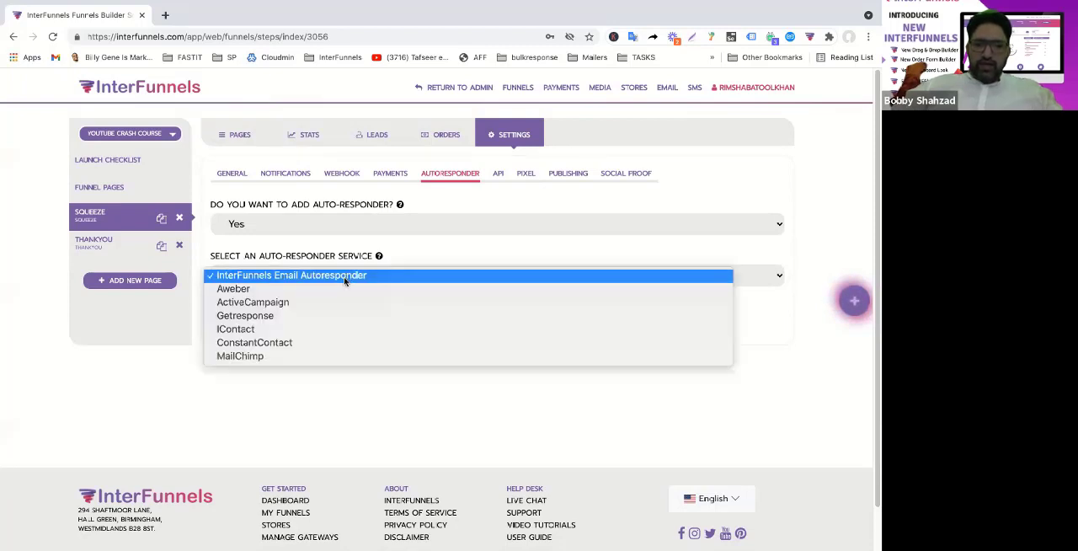
left_click(272, 355)
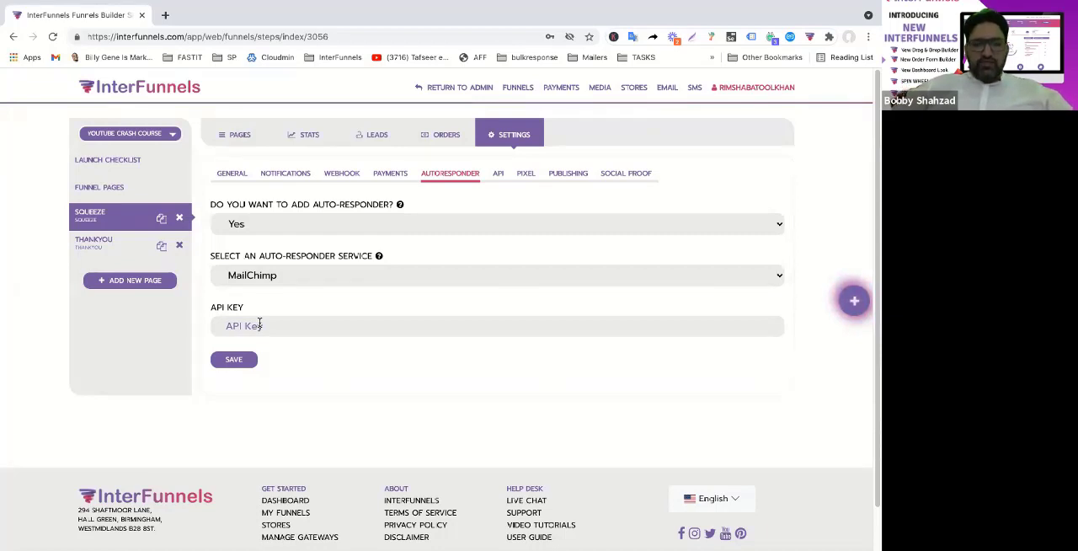
Set the auto-responder service to InterFunnels Email Autoresponder and save the funnel settings
left_click(338, 277)
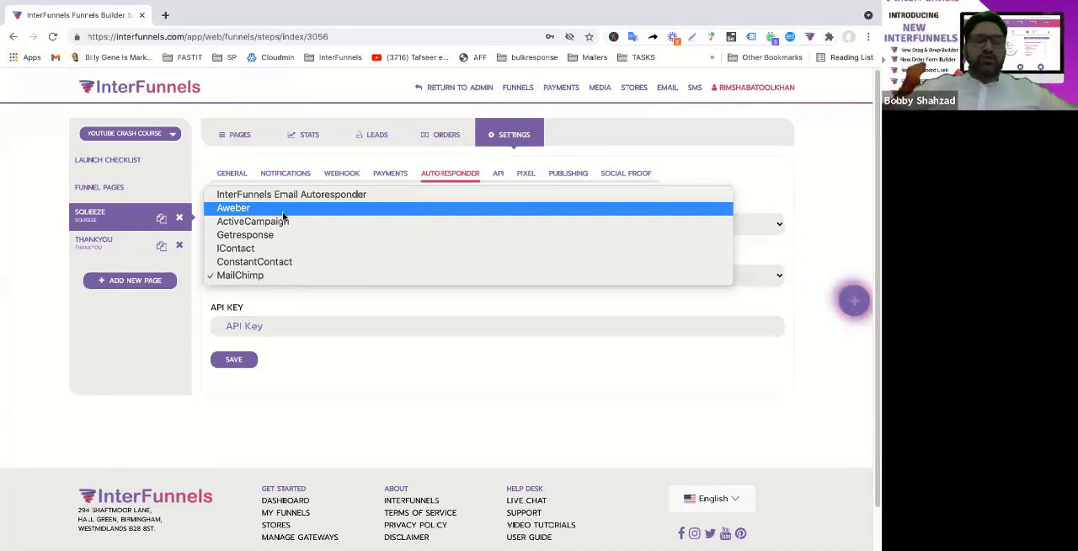
left_click(337, 195)
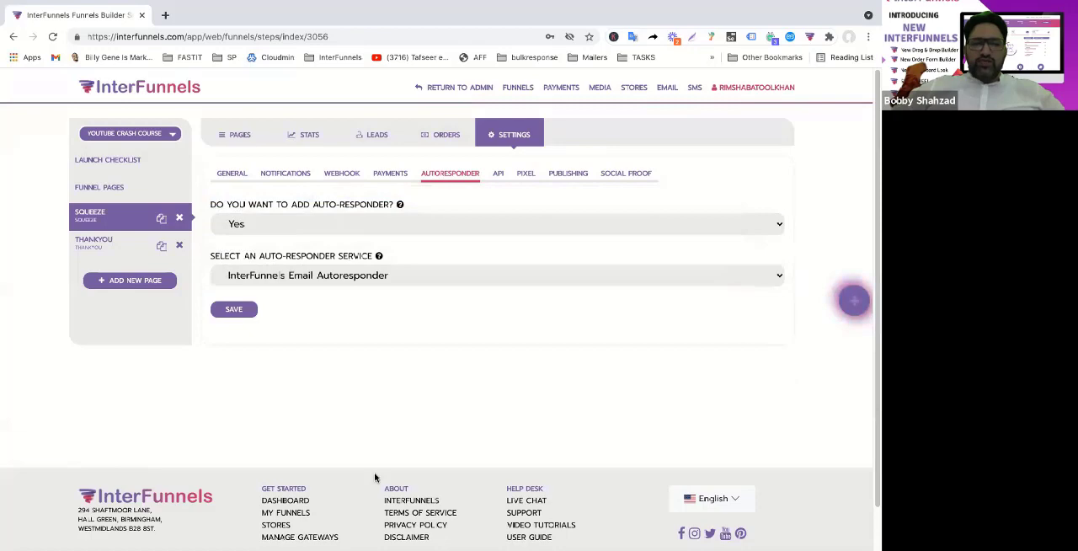
left_click(239, 312)
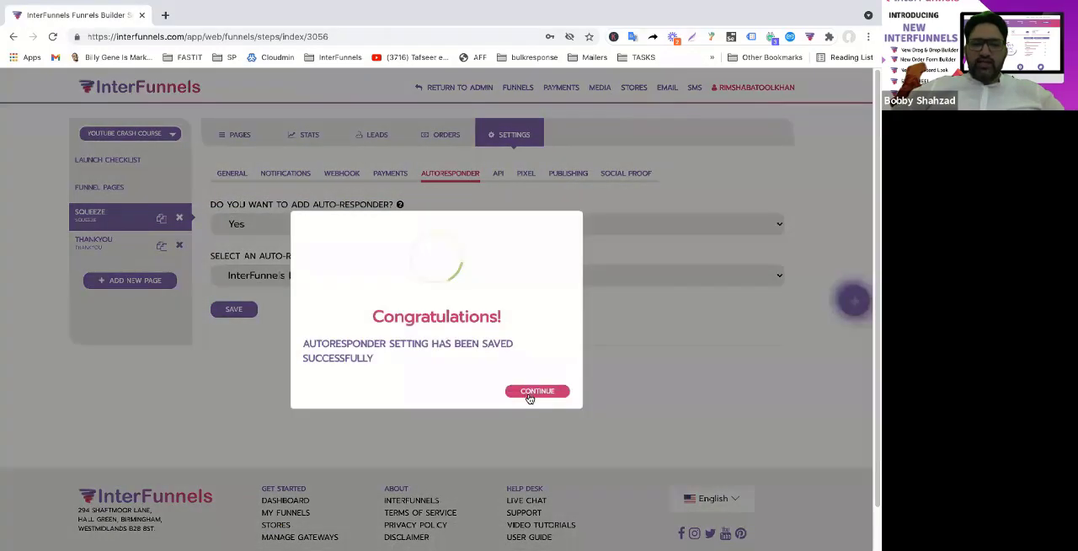
left_click(530, 393)
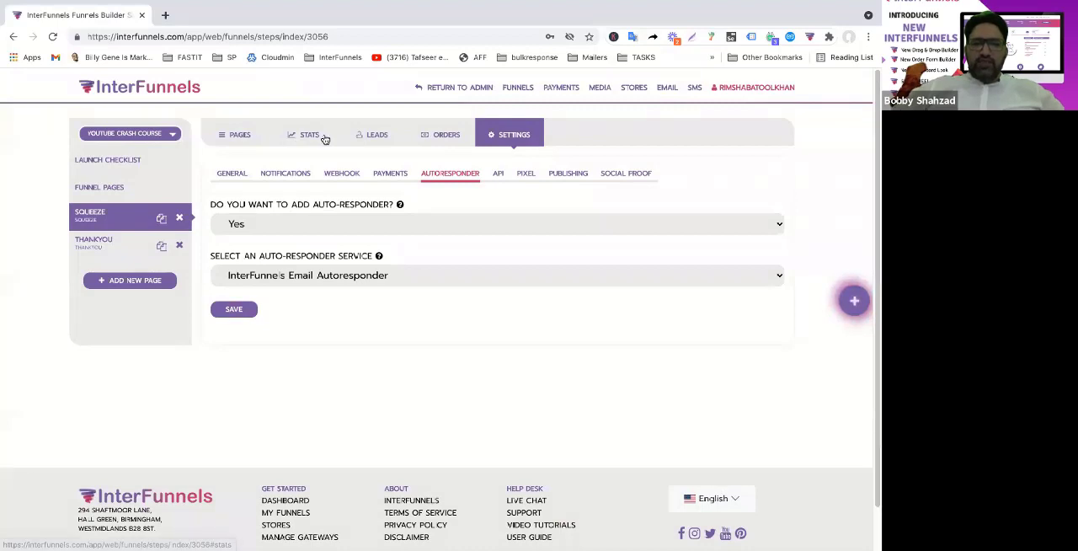
Preview the live squeeze page from the funnel's pages, accept its cookie notice and return to the funnel builder
left_click(245, 140)
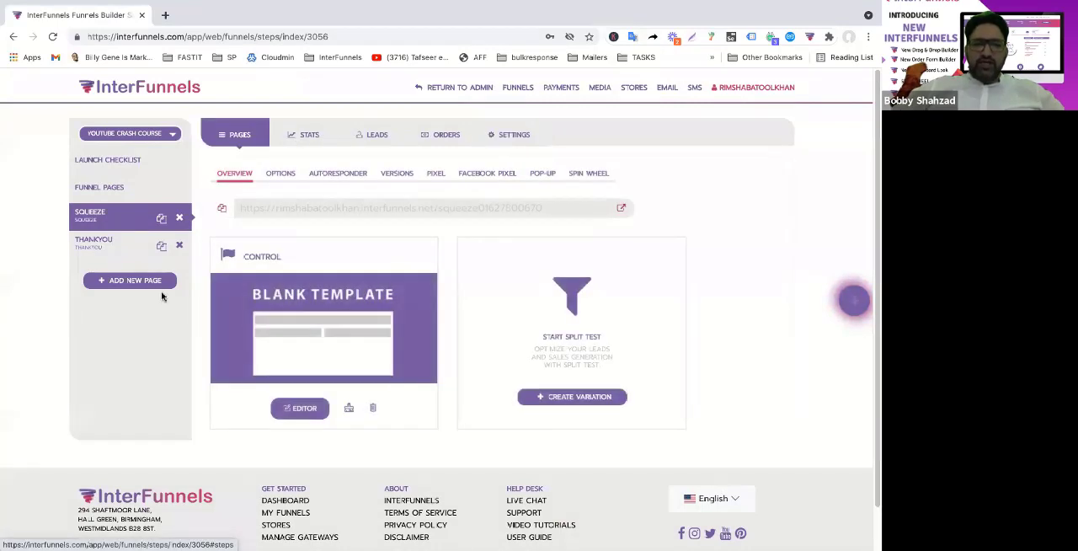
left_click(622, 208)
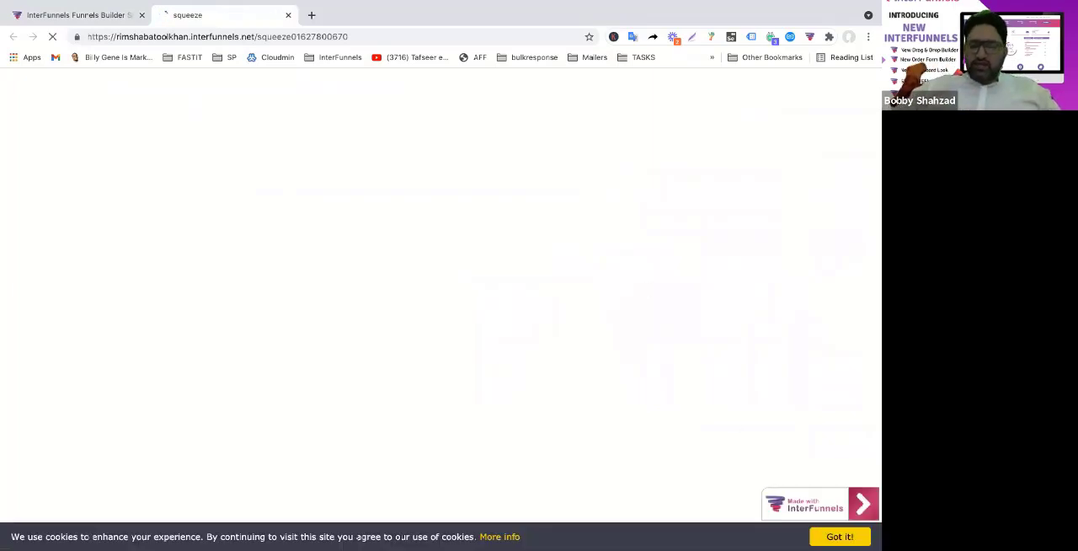
left_click(823, 539)
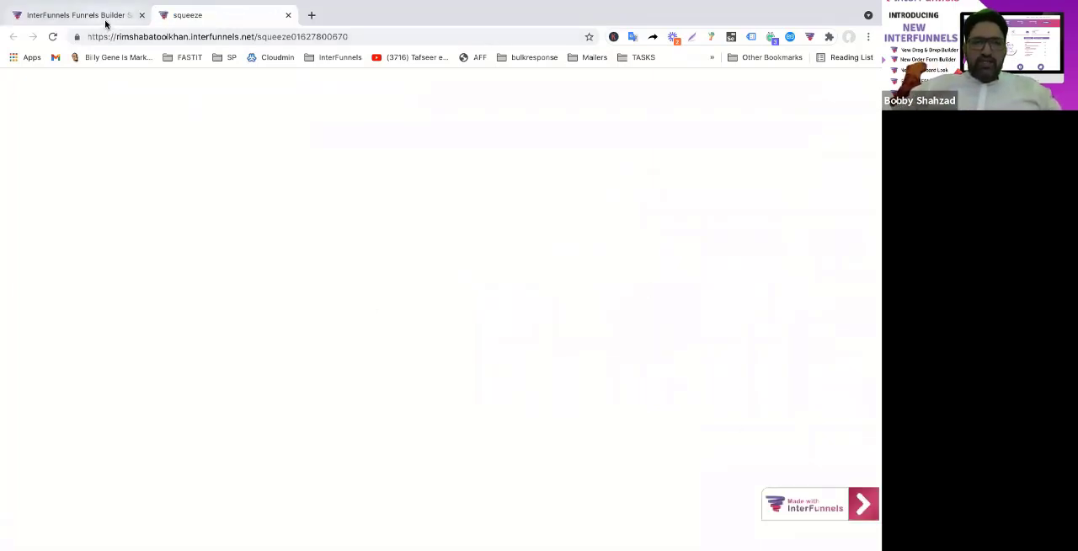
left_click(105, 22)
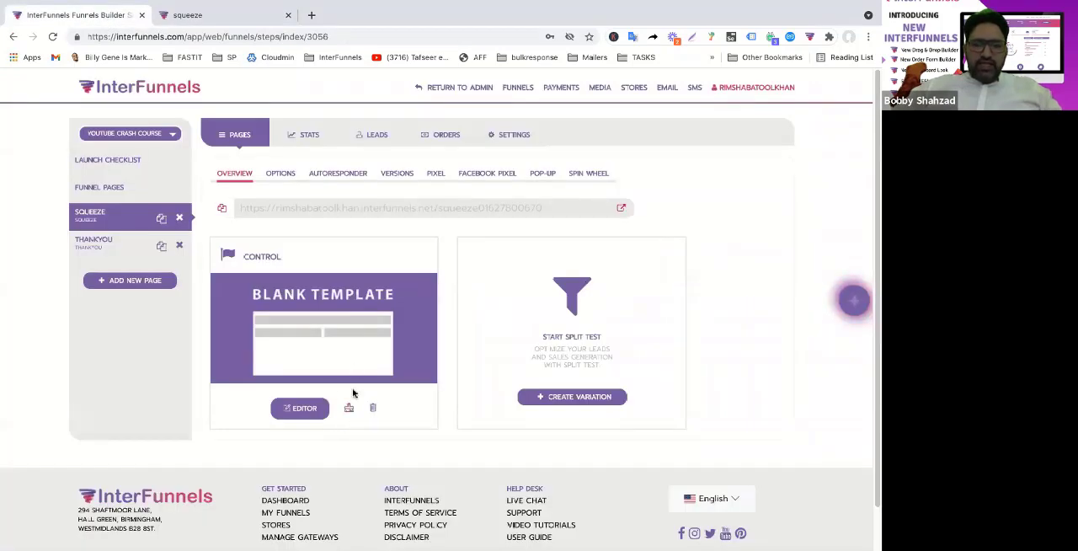
Open the squeeze page in the funnel editor, then search YouTube in a new tab for "graphics design tutorial"
left_click(301, 409)
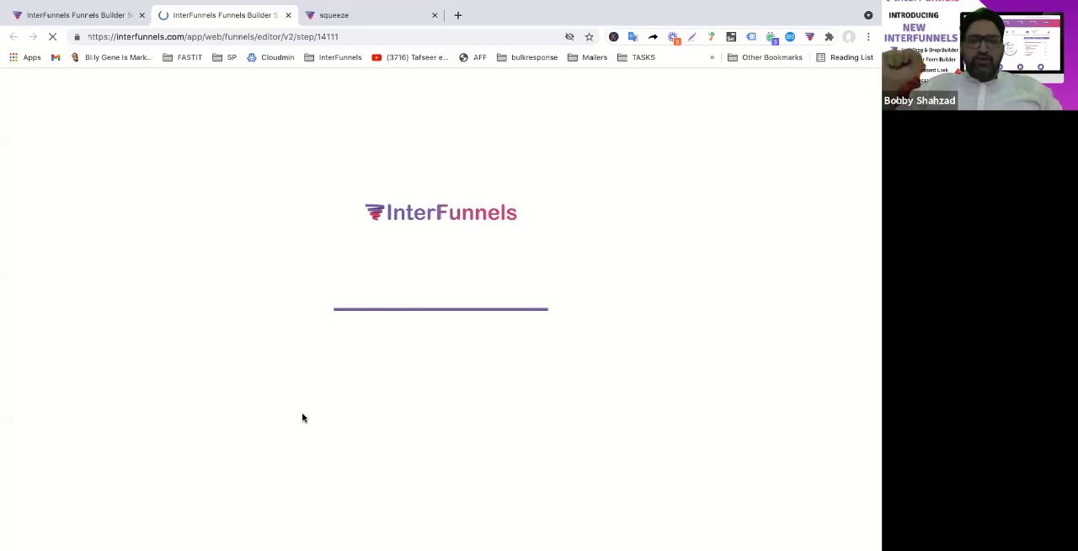
left_click(457, 16)
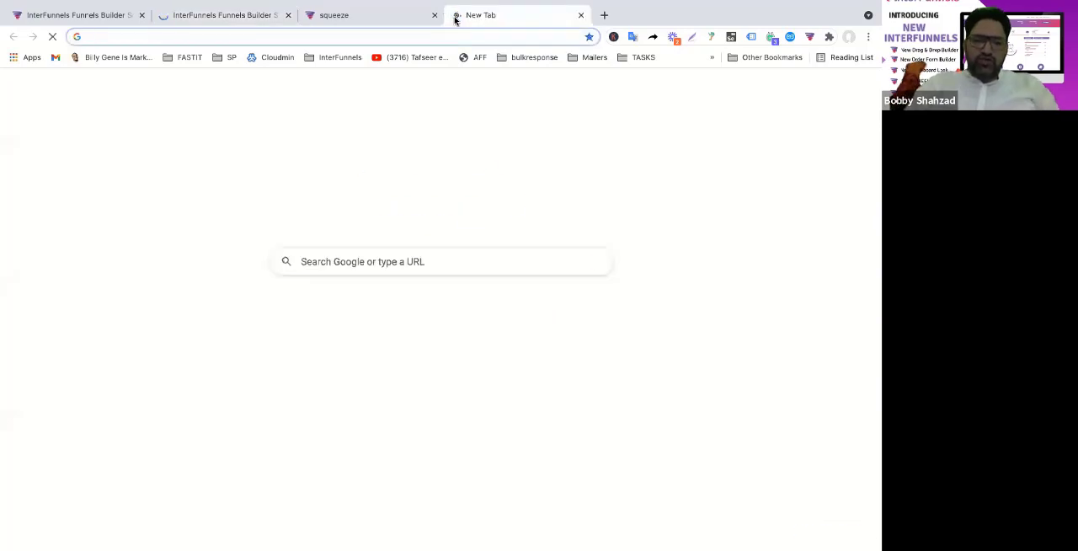
type("youtube.com")
key("Return")
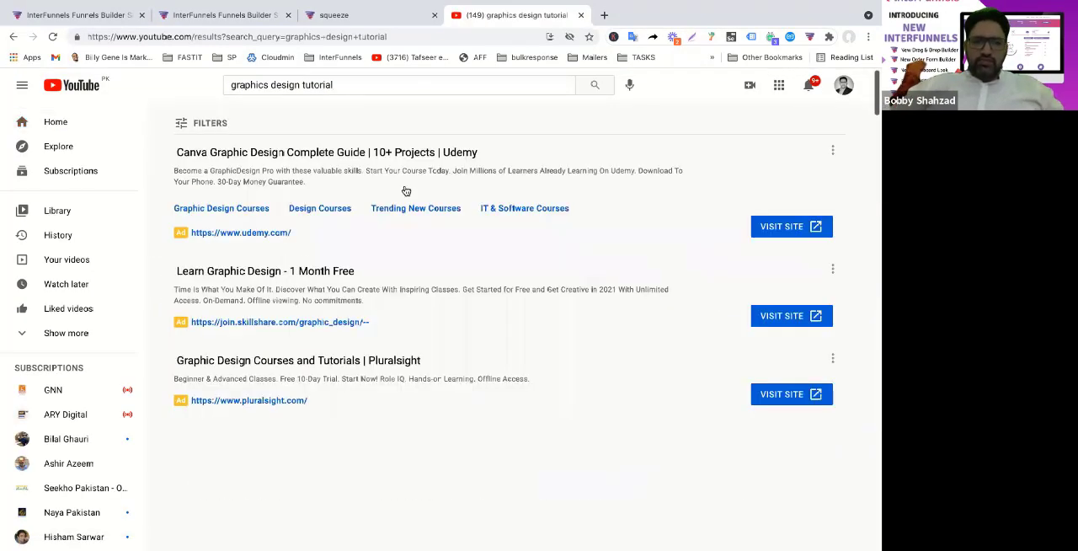
Open the video "Graphic Design Theory Class 1 Urdu / Hindi" from the YouTube search results
scroll(437, 286, "down", 3)
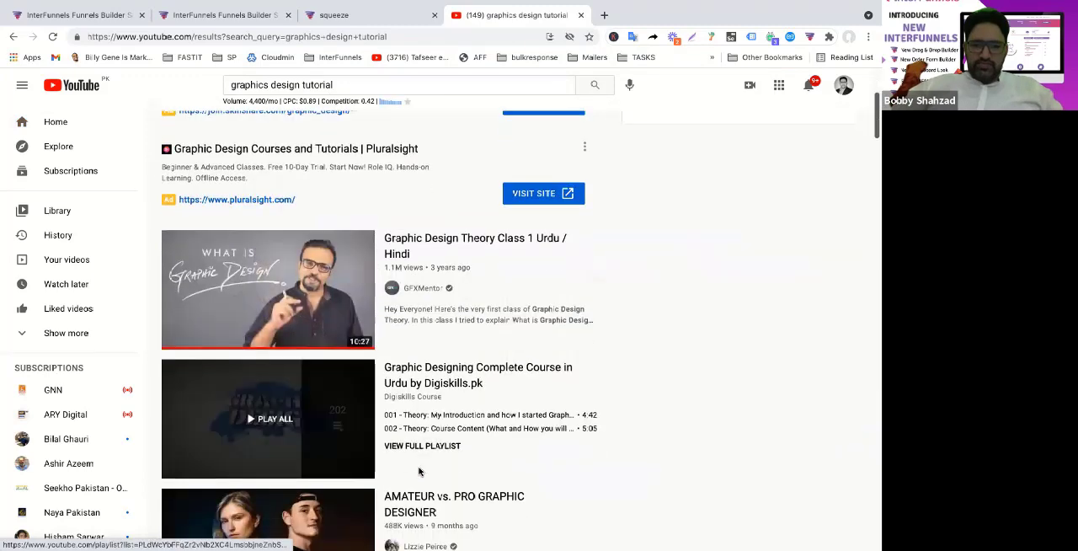
scroll(436, 253, "down", 1)
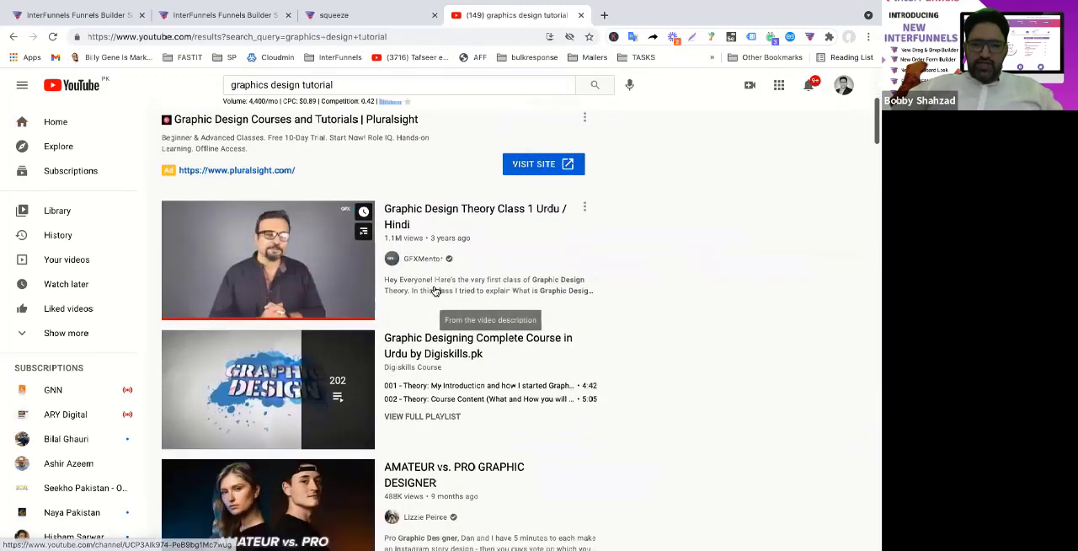
left_click(437, 212)
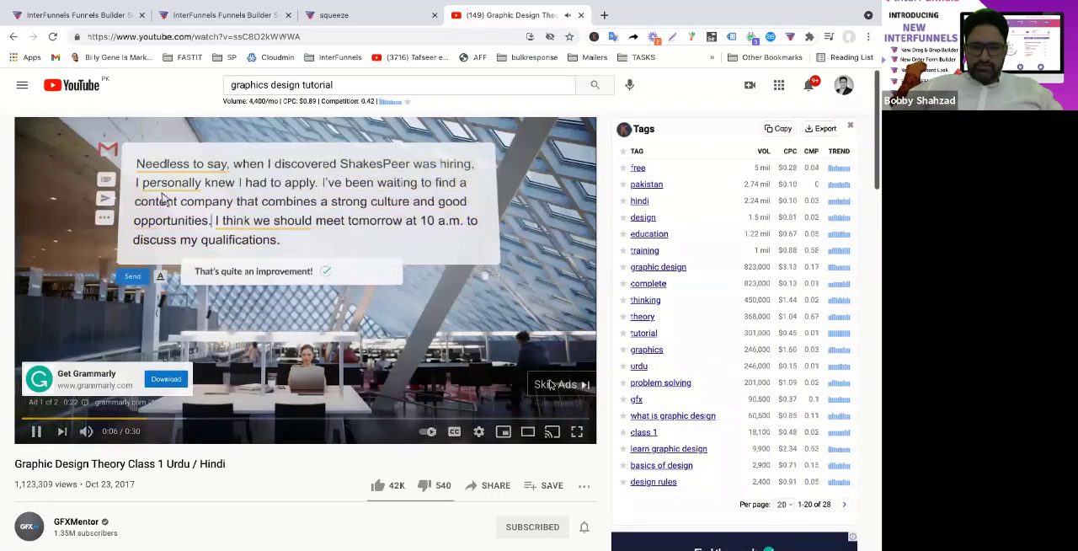
scroll(351, 438, "down", 4)
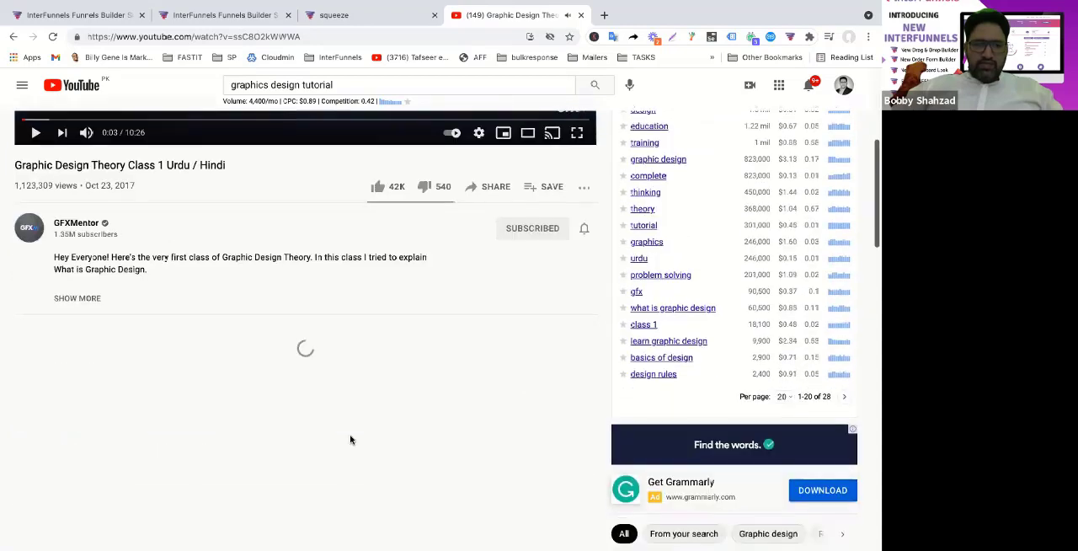
scroll(351, 439, "up", 4)
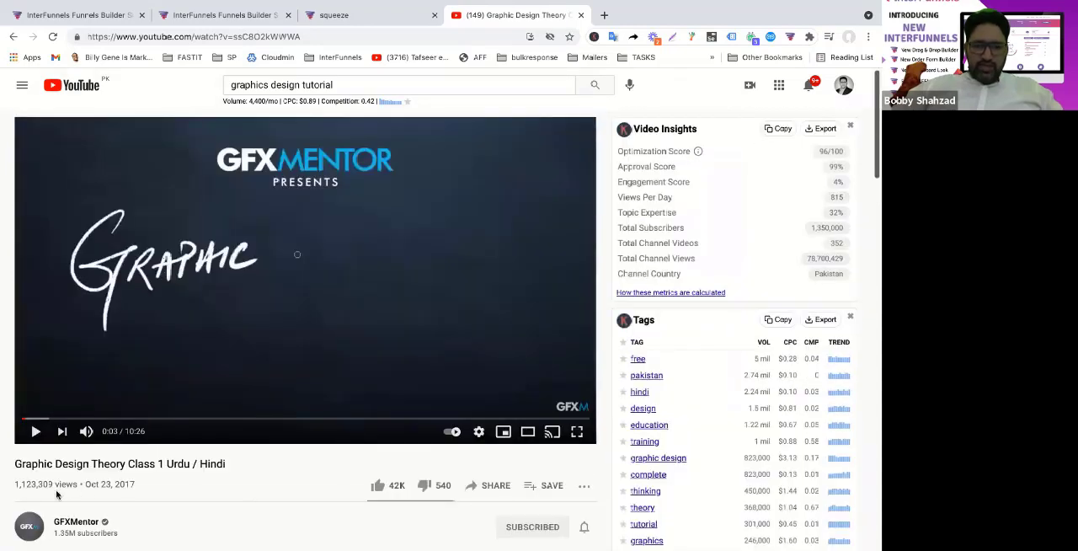
Open the GFXMentor channel page and inspect its header code for the channel logo's image address
left_click(74, 521)
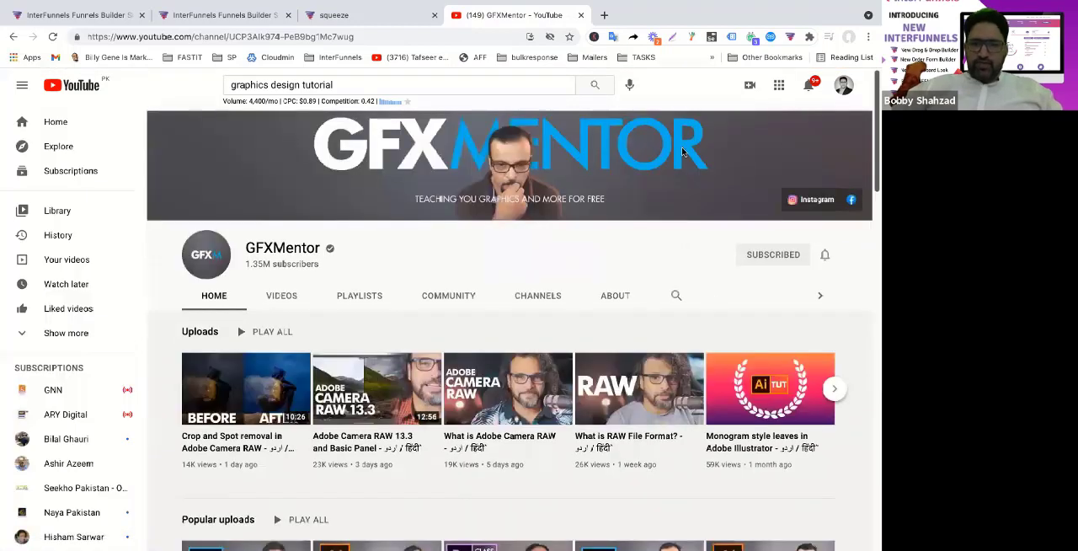
right_click(815, 142)
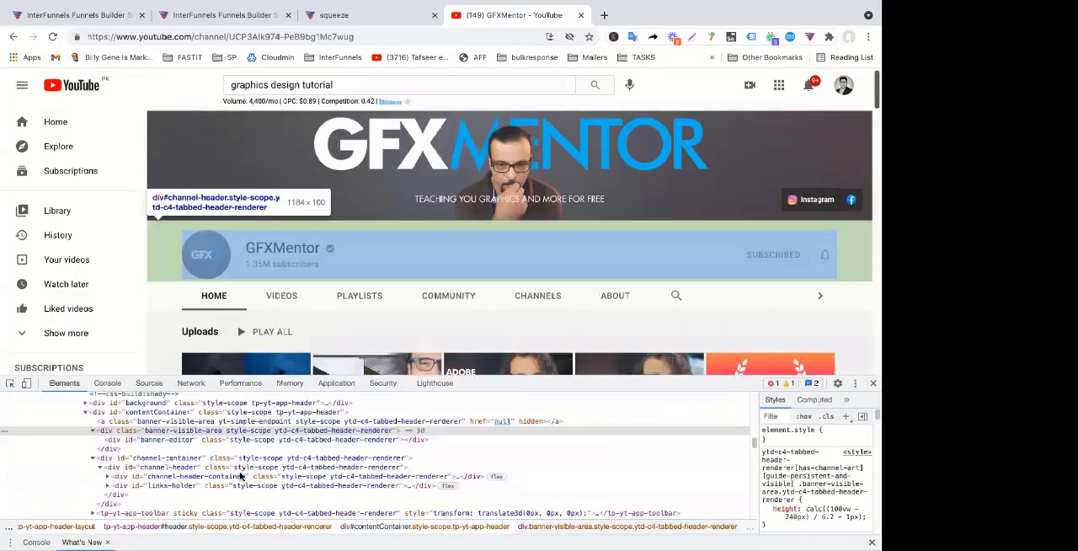
scroll(272, 476, "down", 2)
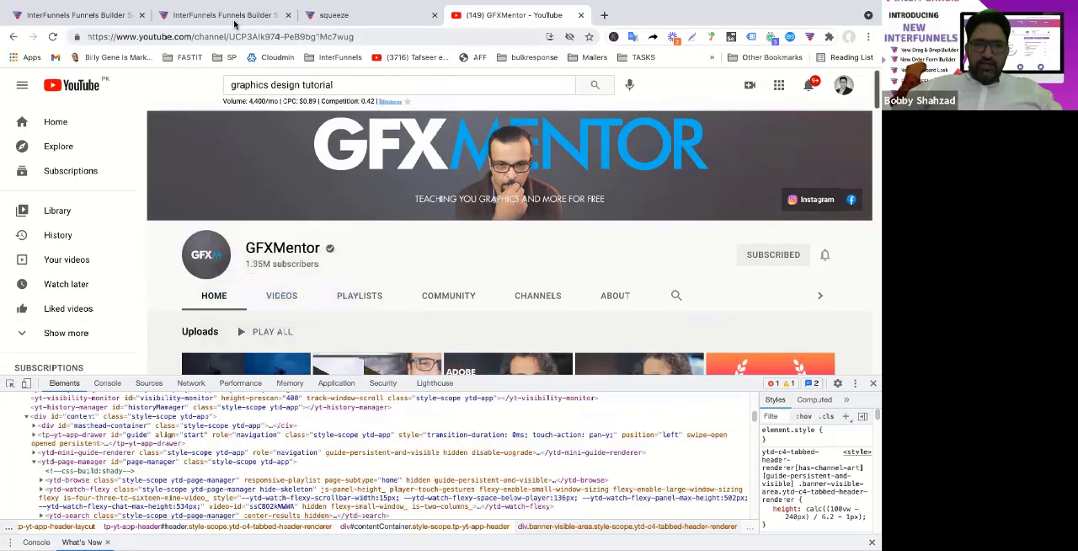
Return to the squeeze page editor, follow the builder's welcome tour through placing an image and close the tour
left_click(234, 23)
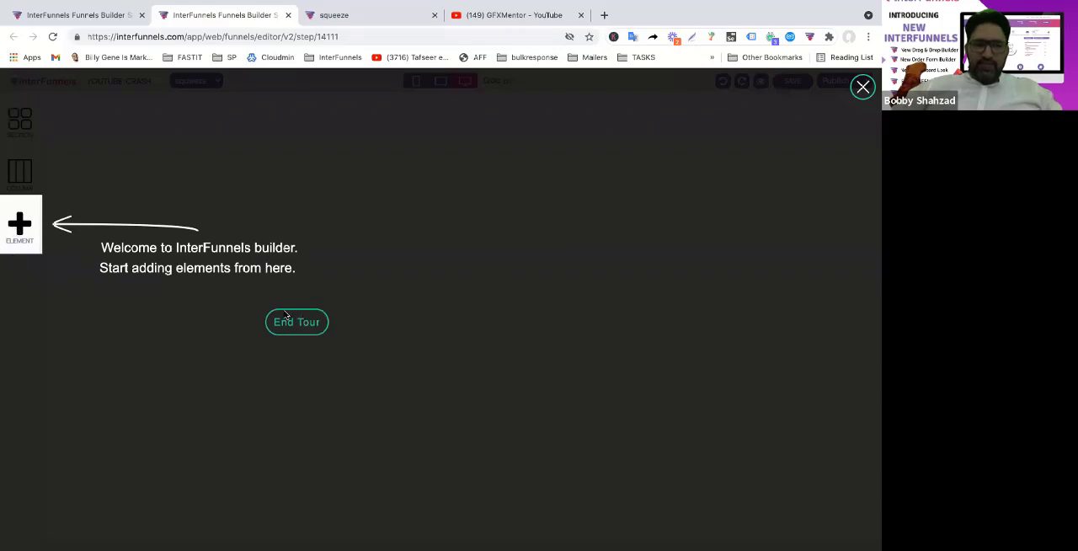
left_click(16, 225)
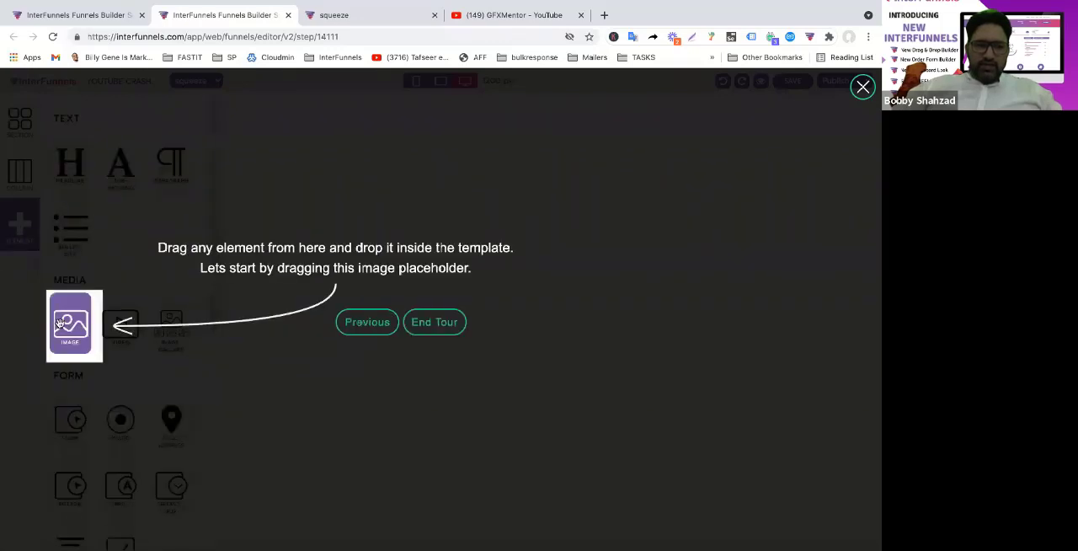
left_click_drag(59, 322, 503, 176)
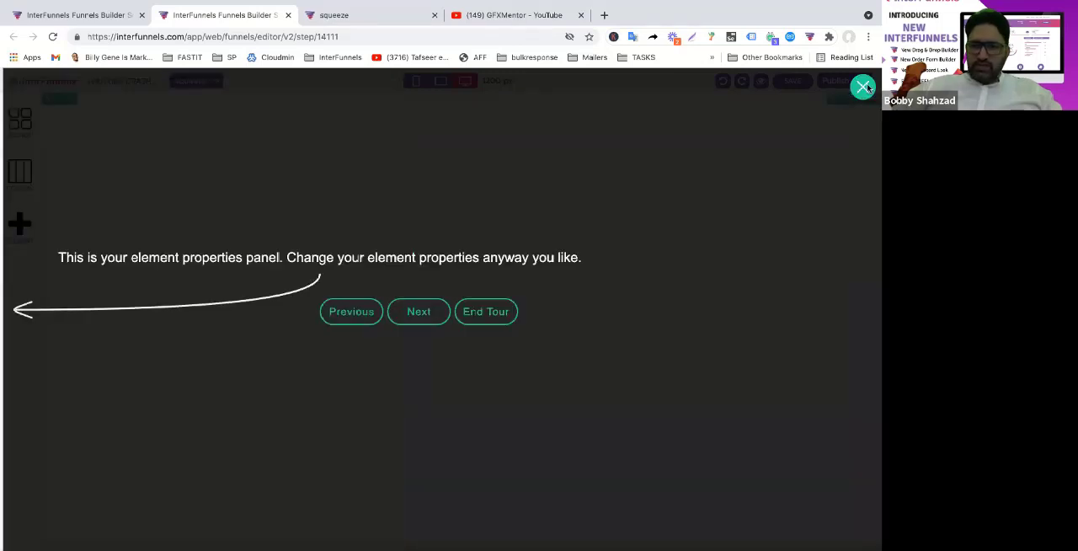
left_click(862, 88)
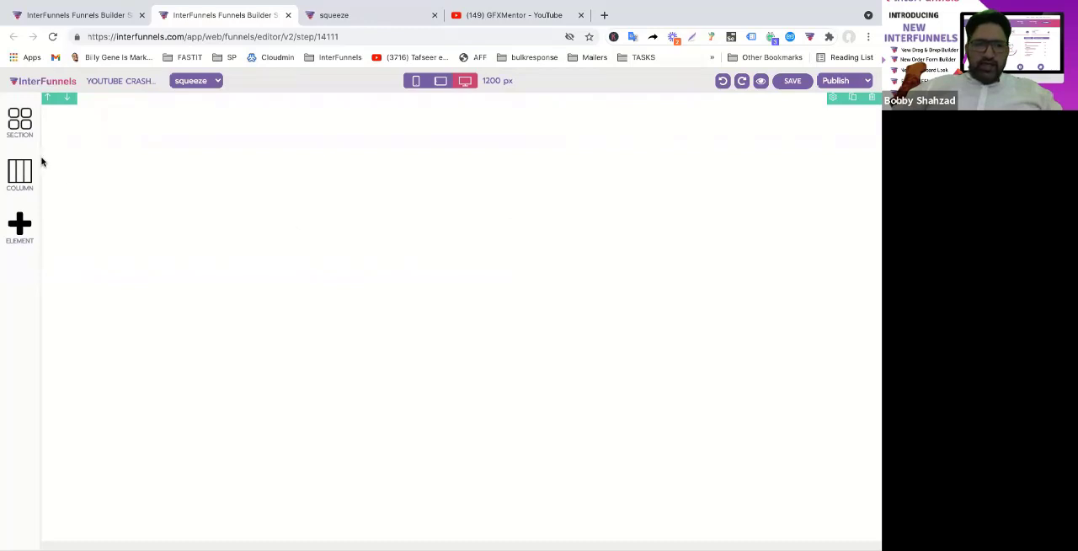
Add an empty 1-column section to the blank squeeze page and place a 1-column row inside it
left_click(25, 131)
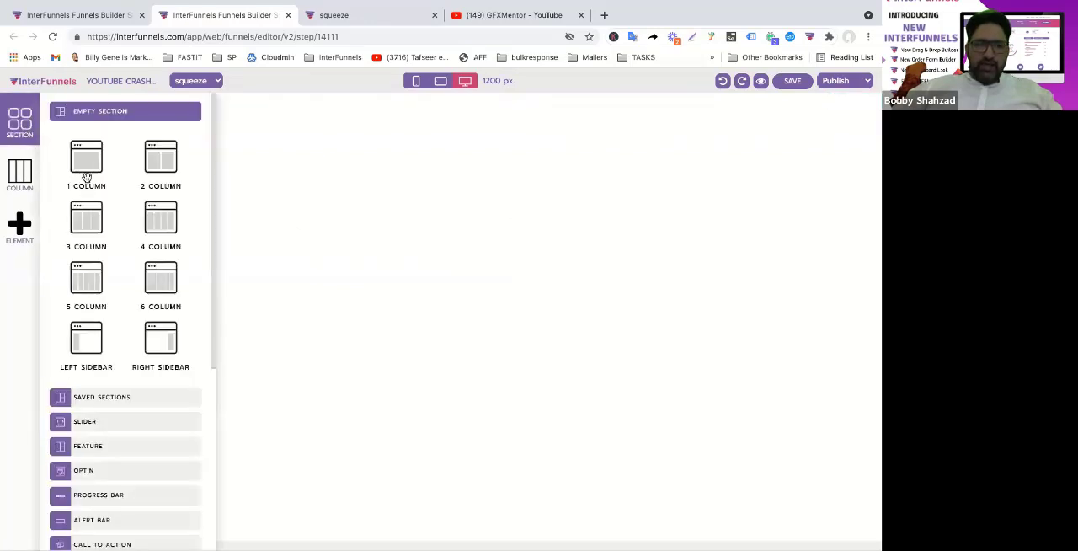
left_click_drag(87, 167, 375, 190)
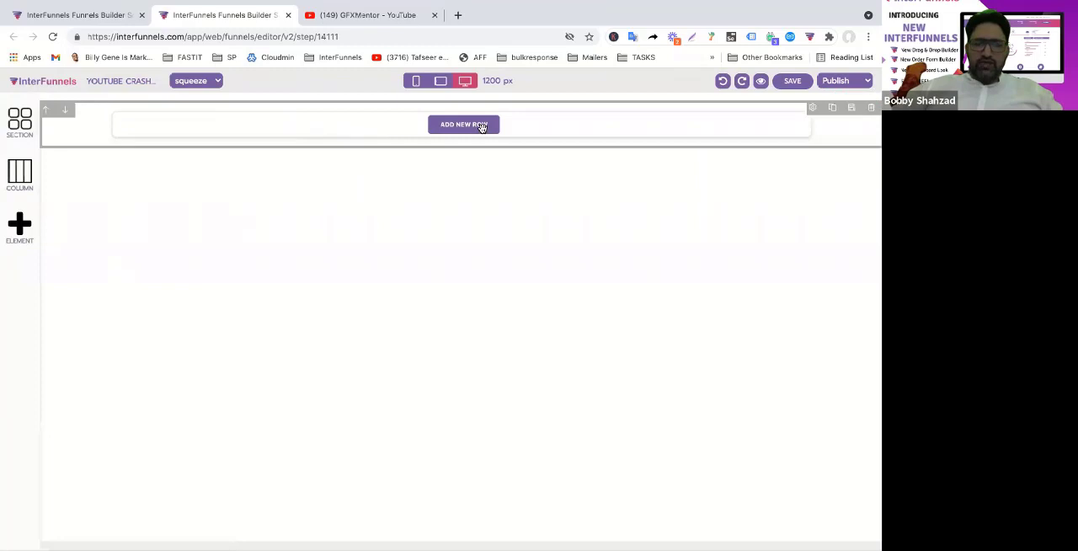
left_click(482, 127)
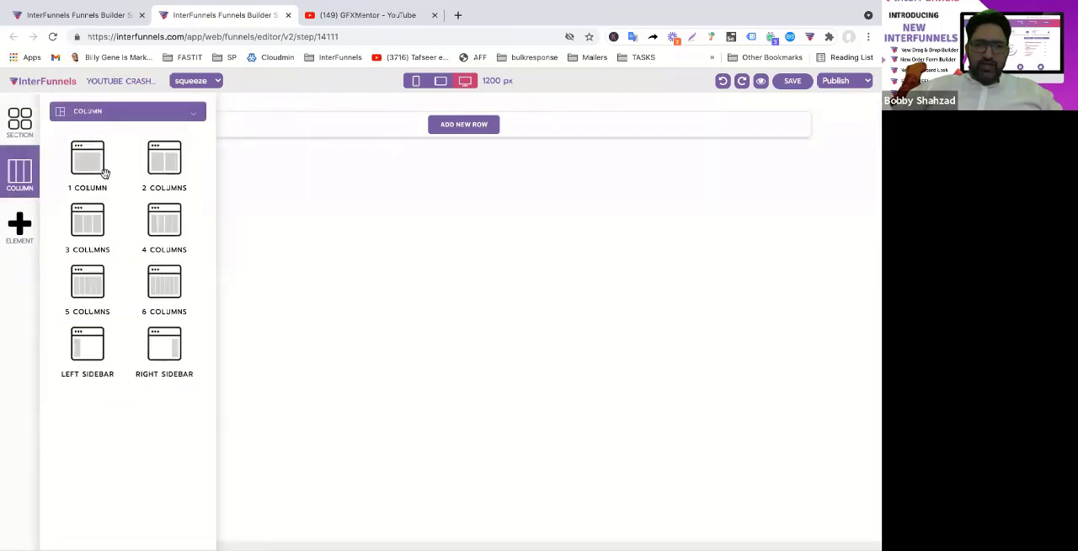
left_click_drag(89, 170, 452, 144)
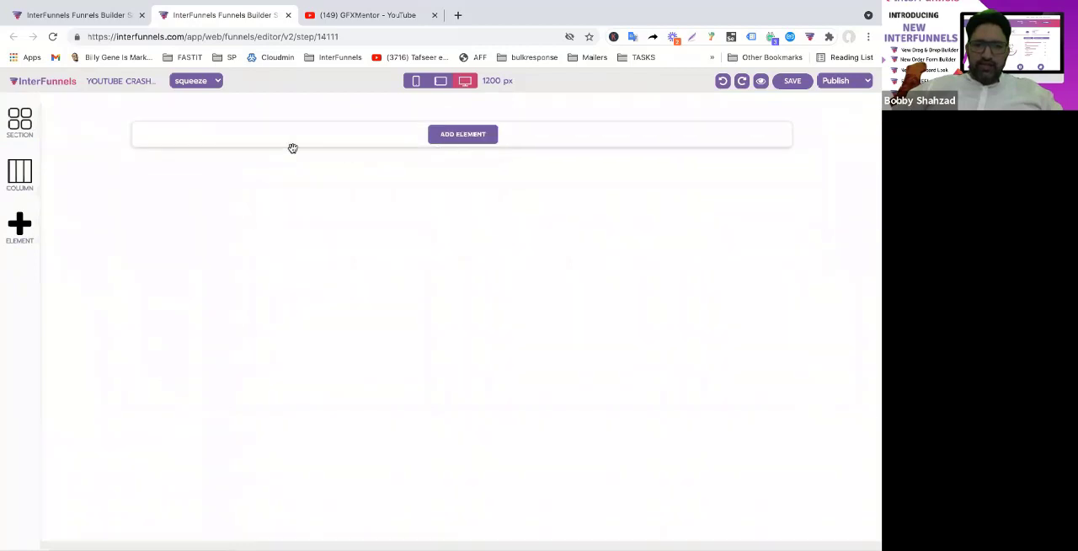
Add an image element to the new row and set its image URL to the copied GFXMentor logo address
left_click(479, 138)
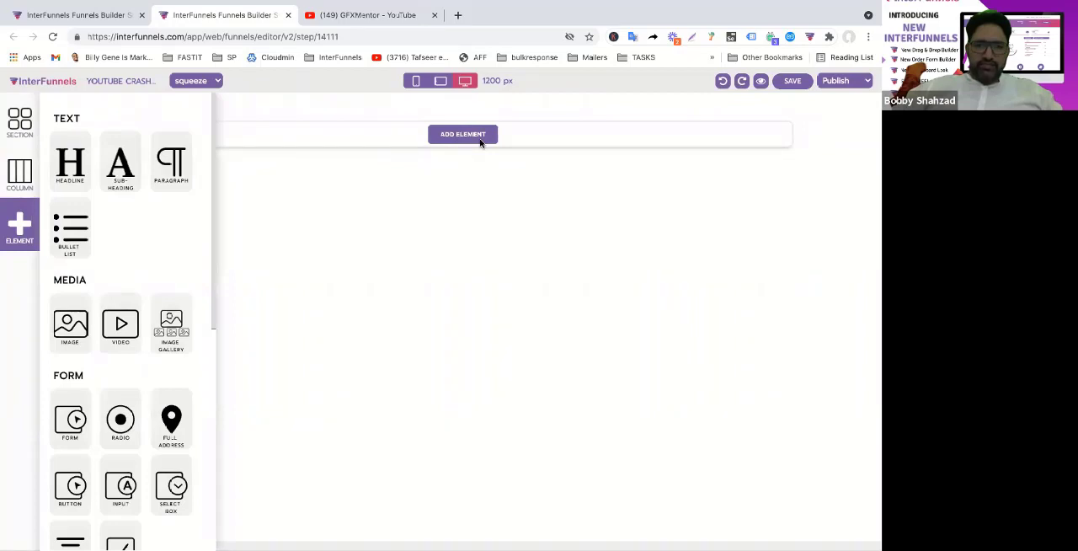
left_click_drag(70, 324, 495, 128)
left_click(441, 233)
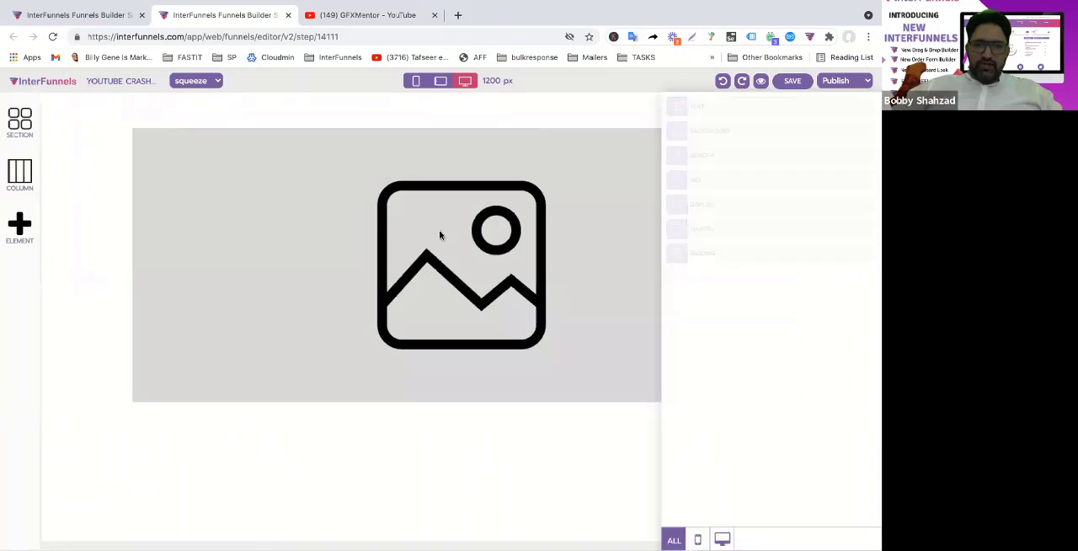
triple_click(795, 136)
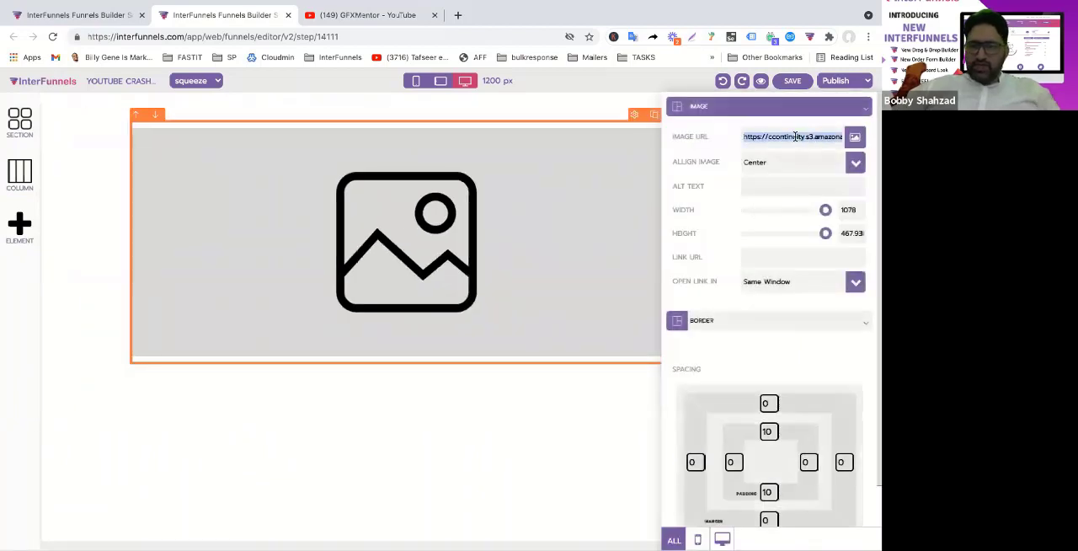
key("ctrl+v")
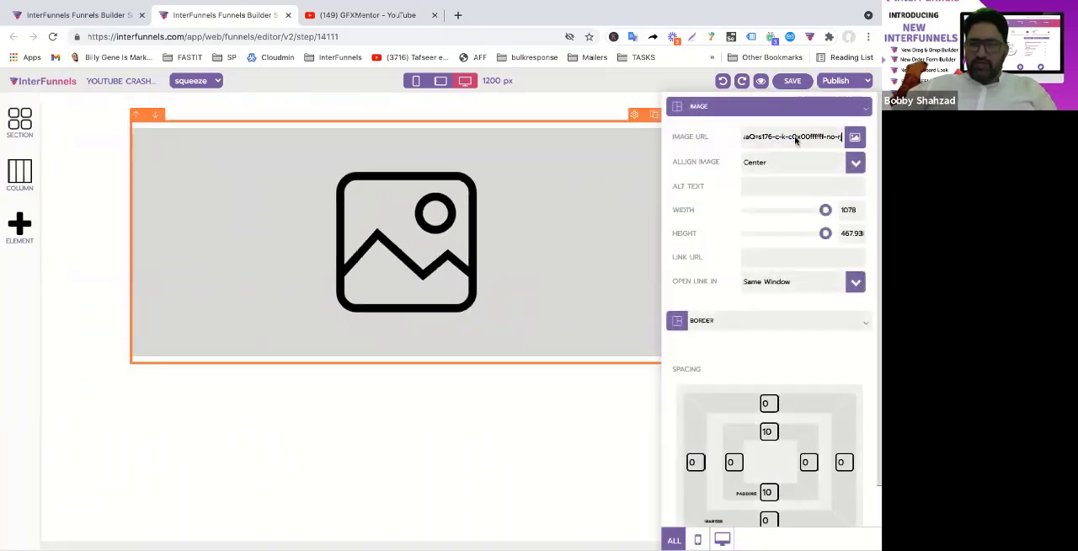
left_click(493, 386)
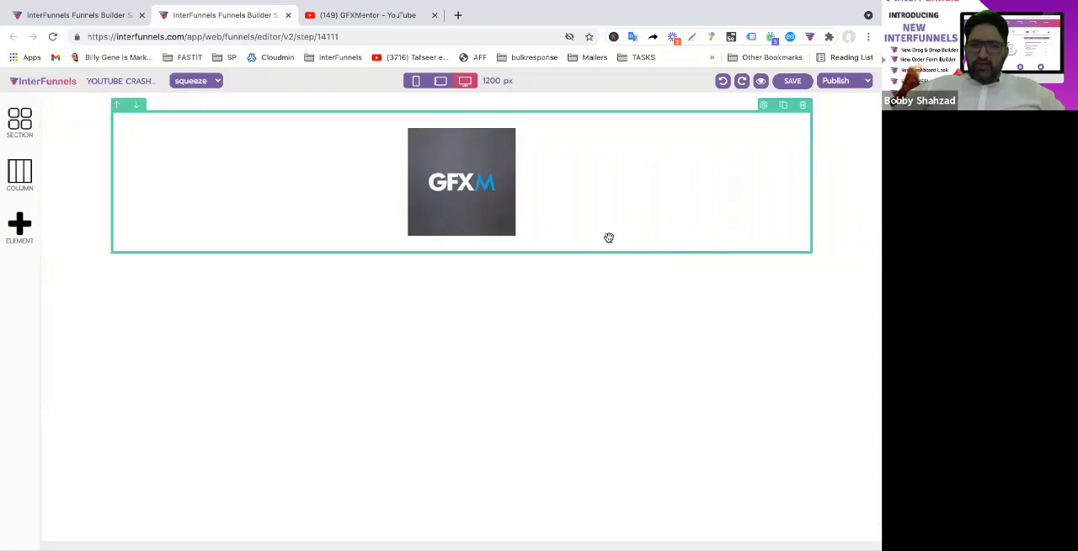
Add a 2-column row beneath the logo and open the element choices for its second column
left_click(13, 182)
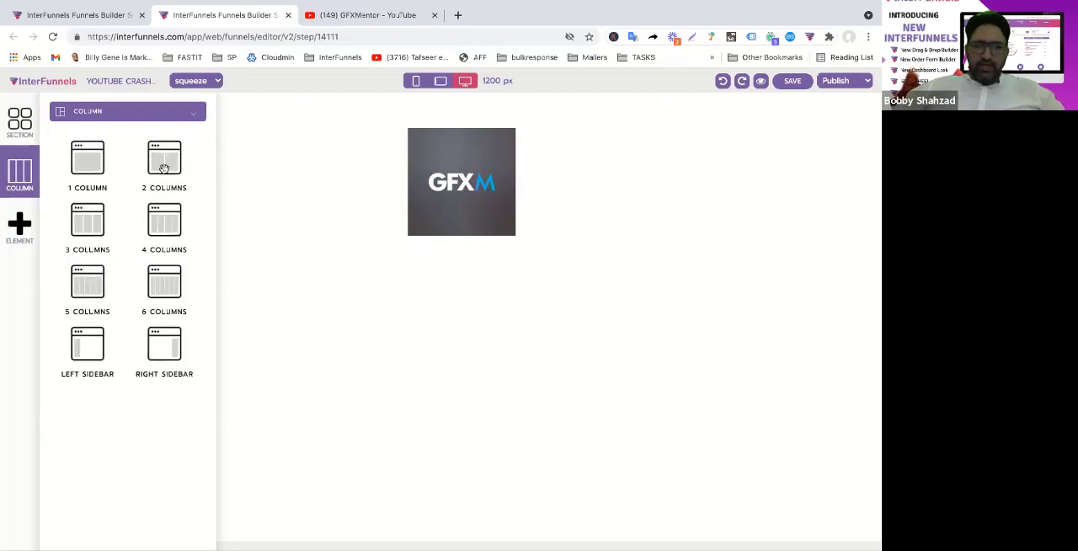
left_click_drag(163, 168, 473, 311)
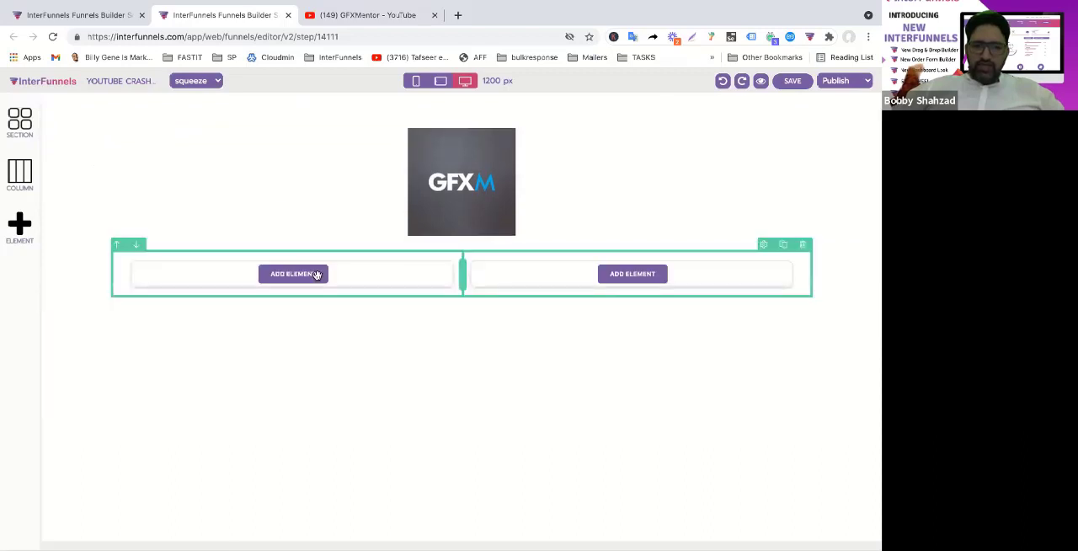
left_click(619, 273)
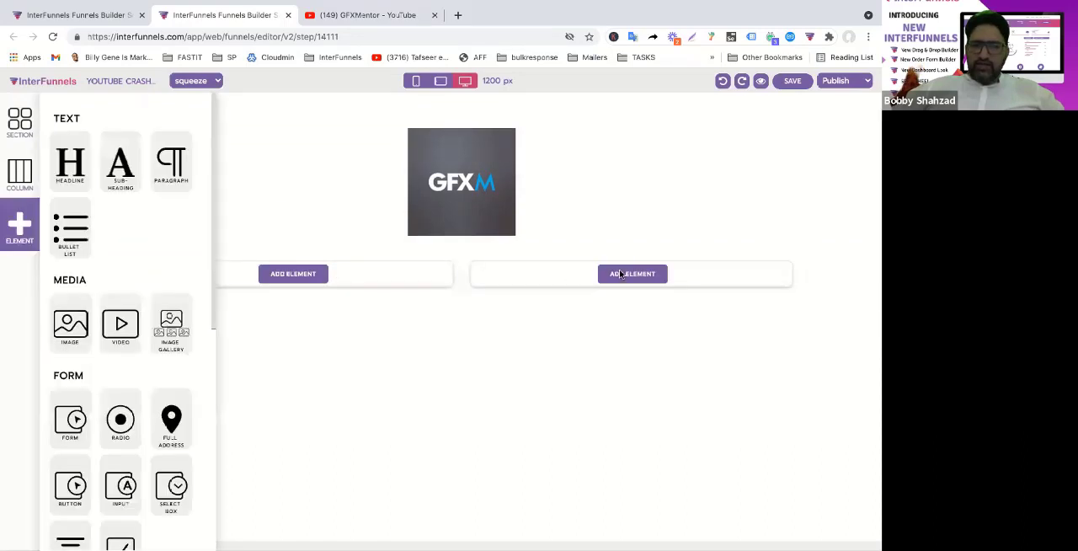
Copy the URL of the YouTube video "Basic Selections - Adobe Photoshop for Beginners - Class 1" and skip its ad
left_click(325, 16)
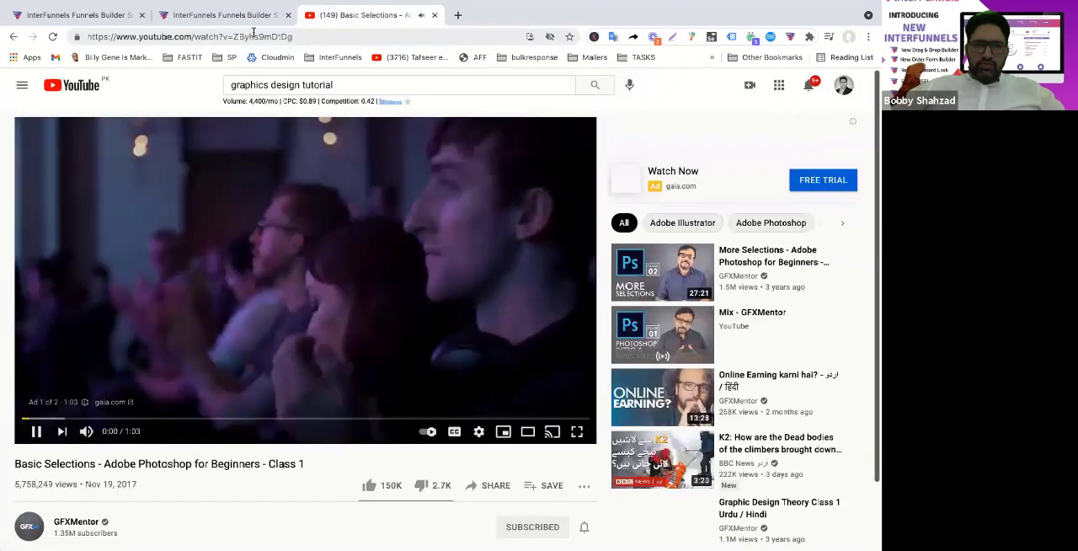
right_click(254, 34)
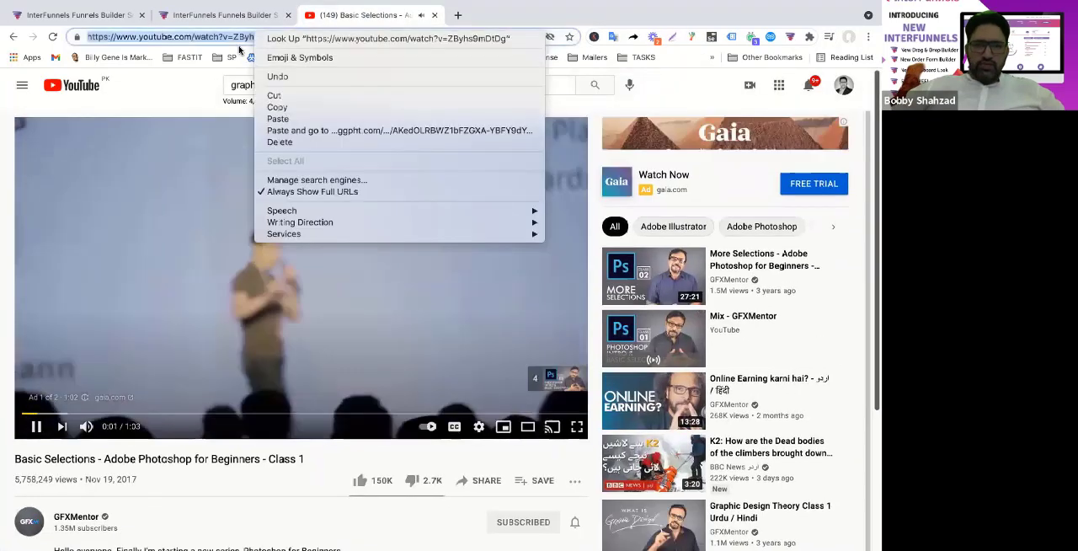
left_click(276, 107)
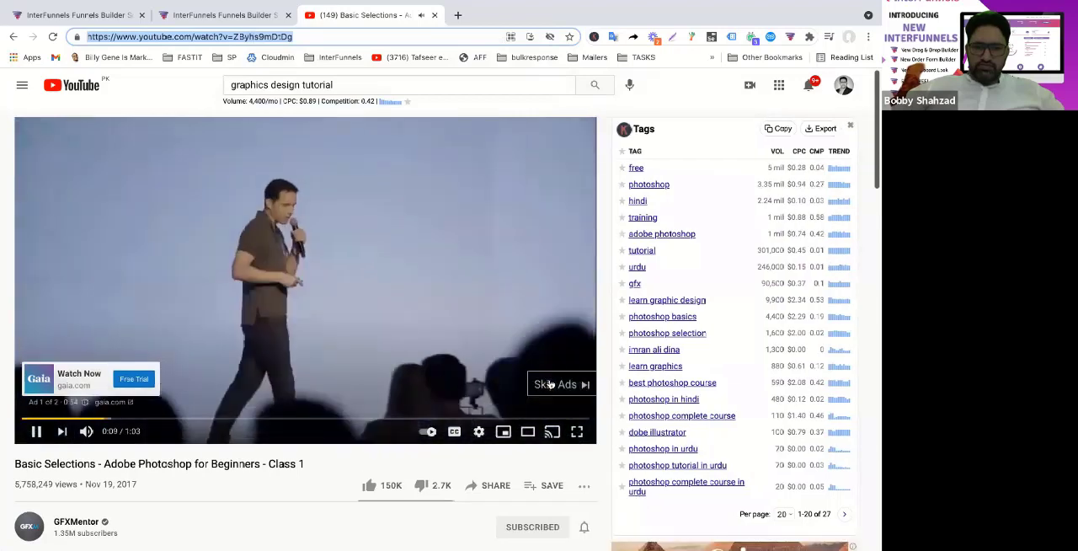
left_click(549, 384)
Open youtube-thumbnail-grabber.com in a new tab and get the thumbnail images for the copied video URL
left_click(457, 15)
type("youtube-thumbnail-grabber.com")
key("Return")
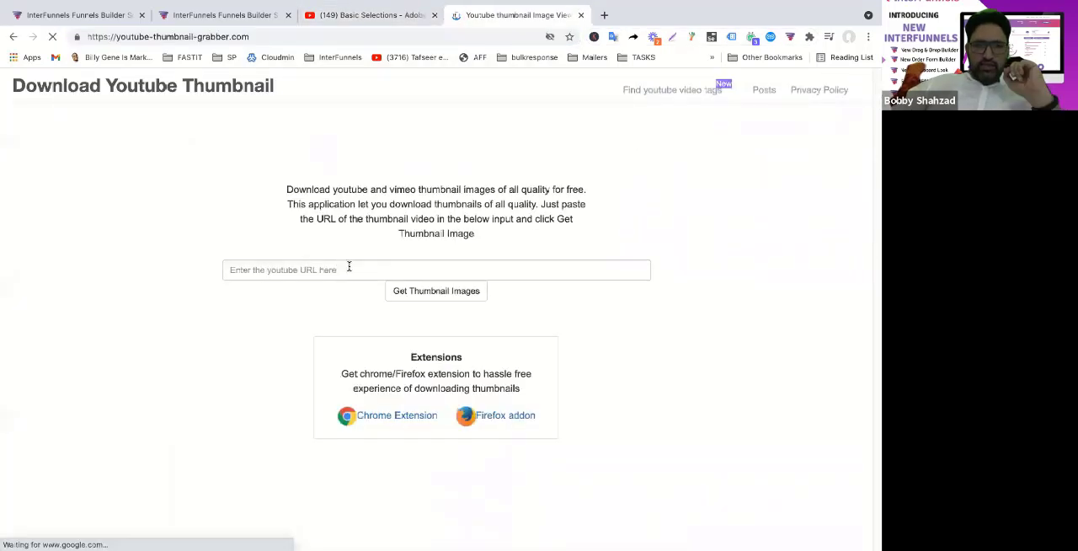
left_click(348, 266)
key("ctrl+v")
left_click(442, 415)
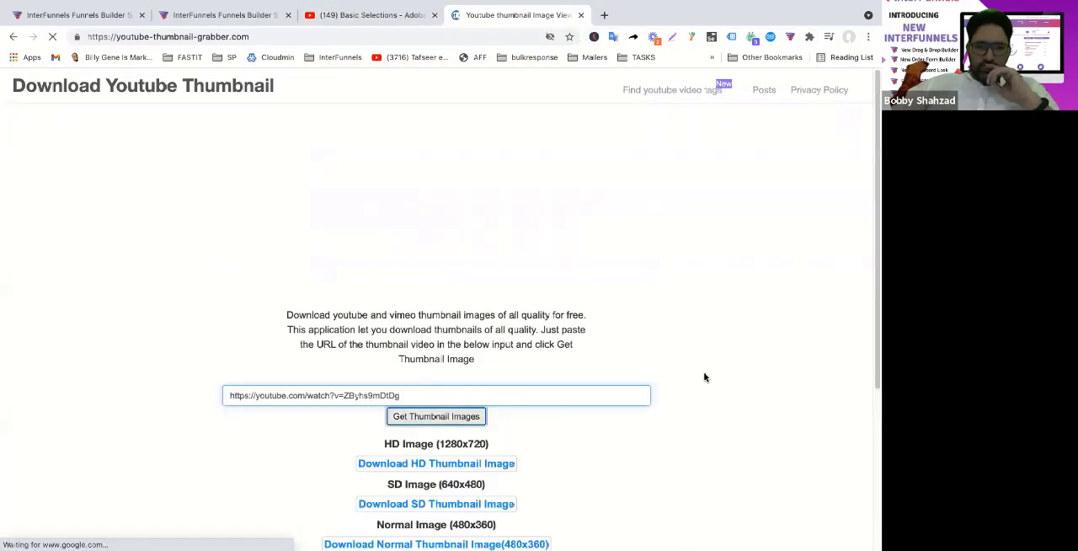
Copy the image address of the video's HD (1280x720) thumbnail
scroll(706, 373, "down", 4)
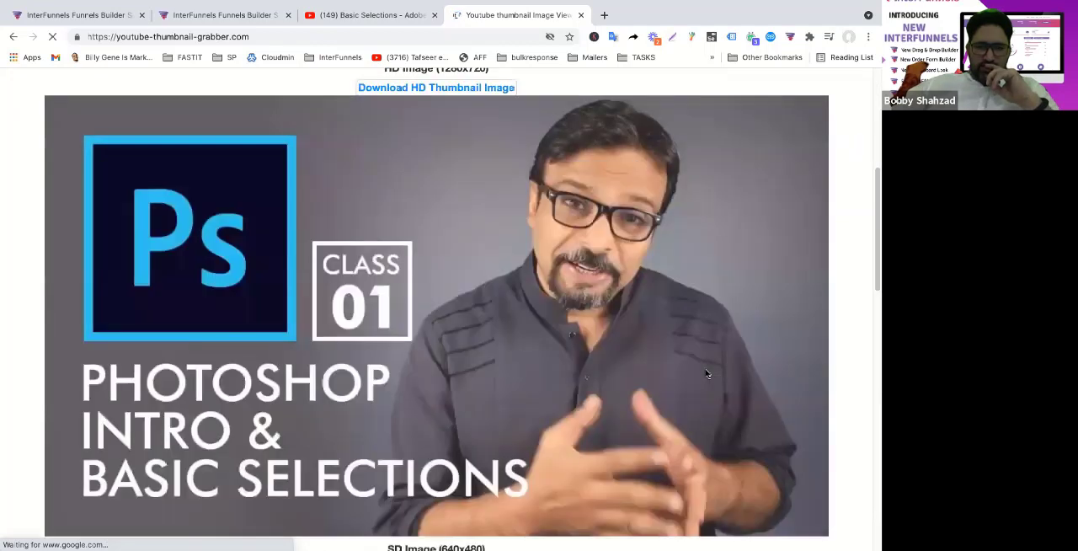
right_click(539, 294)
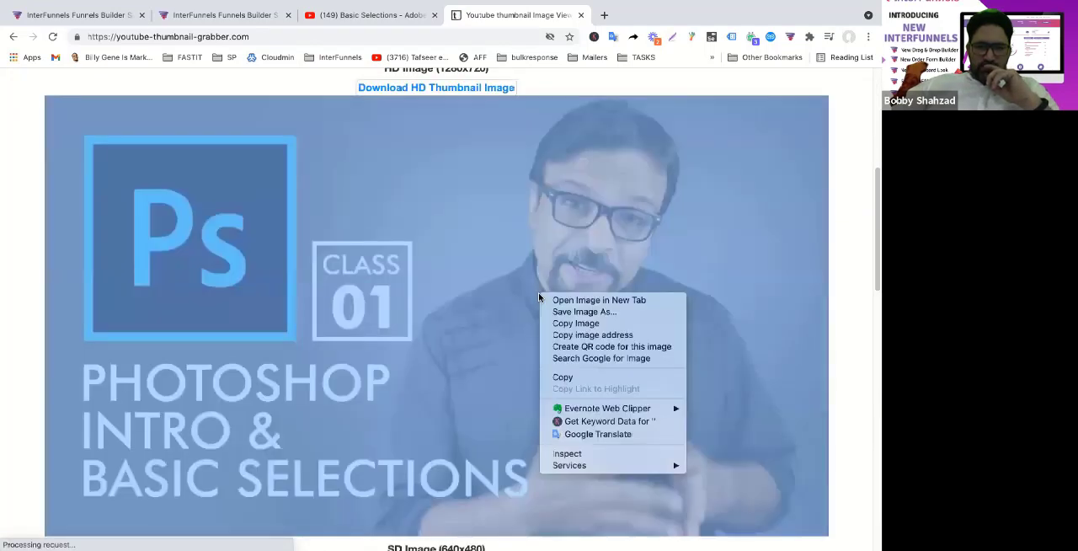
left_click(568, 335)
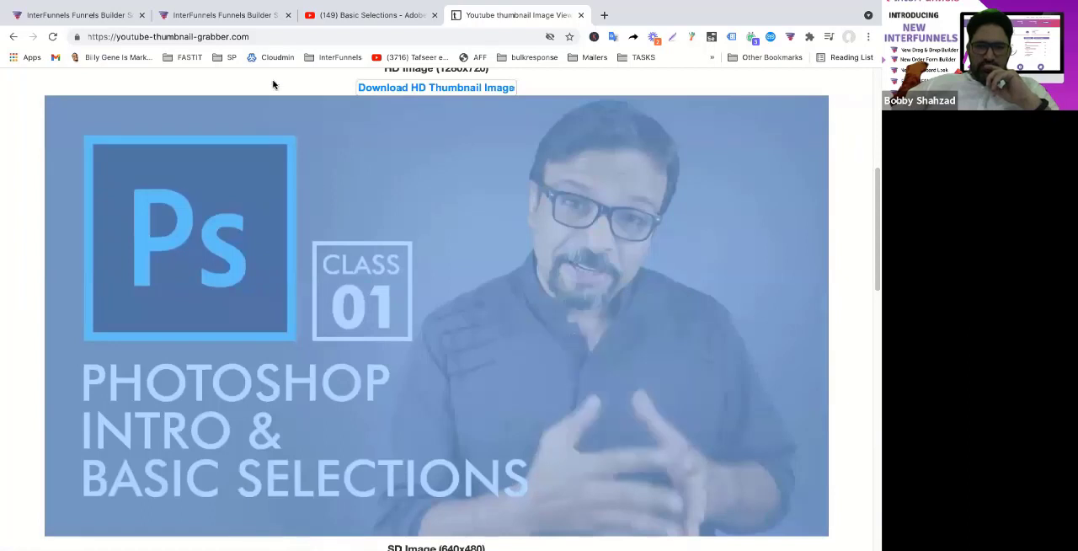
Return to the squeeze page in the InterFunnels editor, add an image element to the row's second column and open its settings
left_click(238, 20)
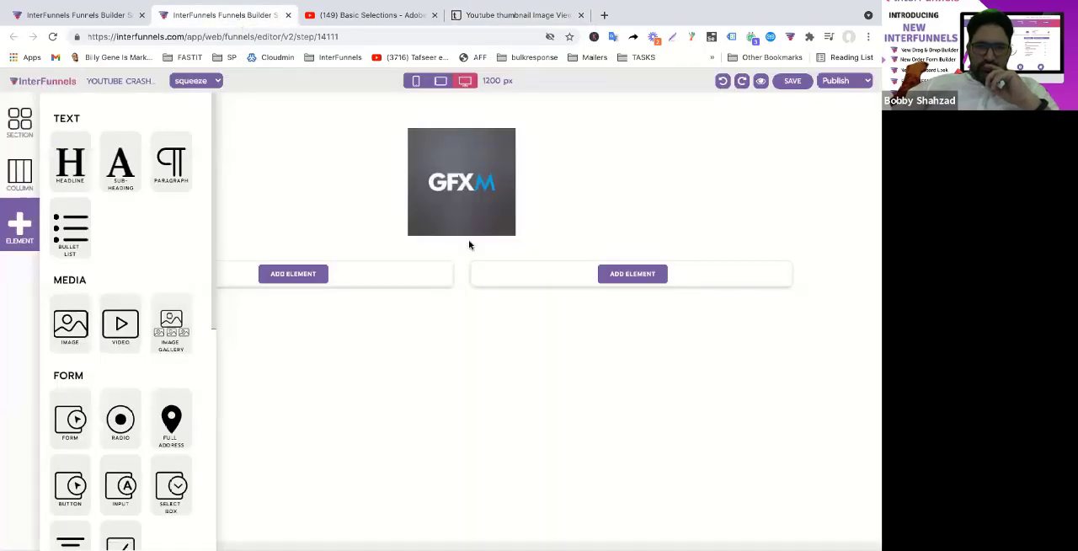
left_click(638, 280)
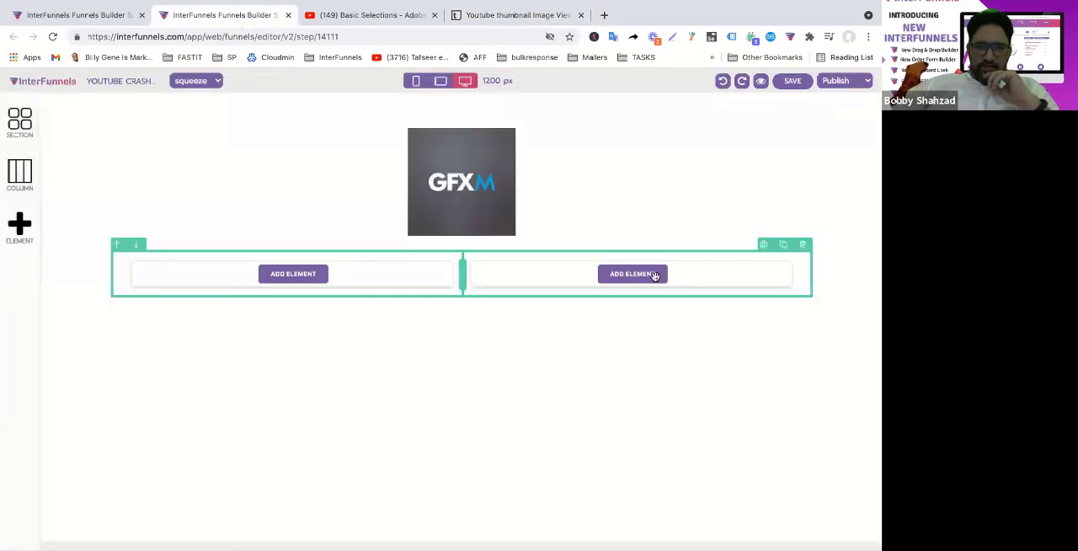
left_click(655, 276)
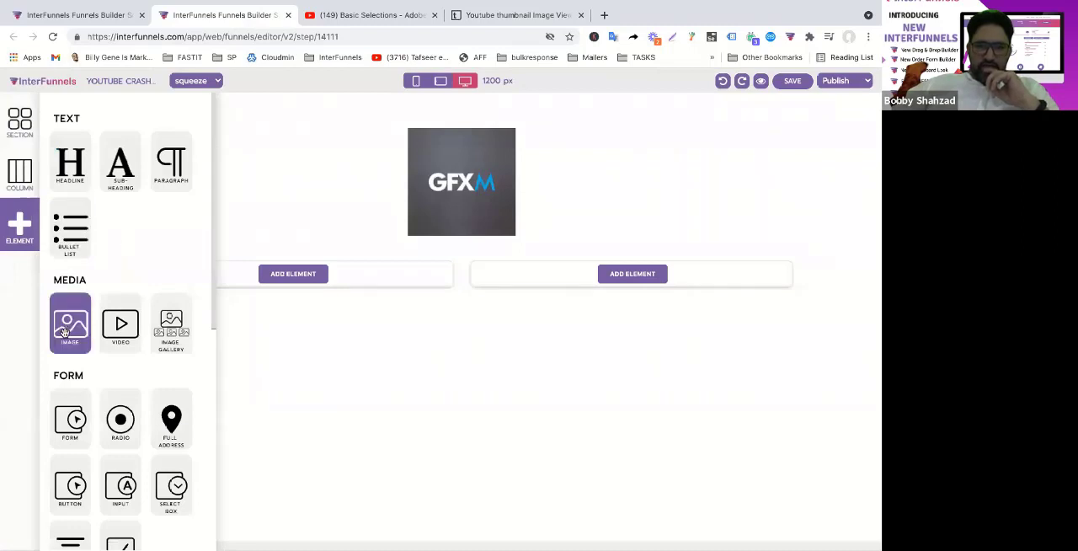
left_click_drag(68, 330, 630, 274)
left_click(643, 325)
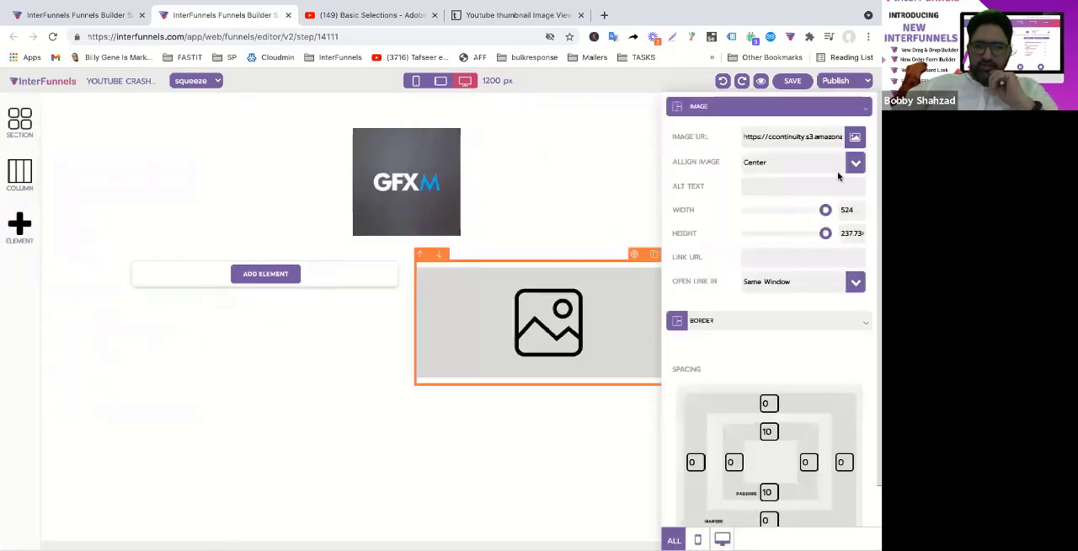
Replace the placeholder image's URL with the copied HD thumbnail address and close the image settings
triple_click(811, 140)
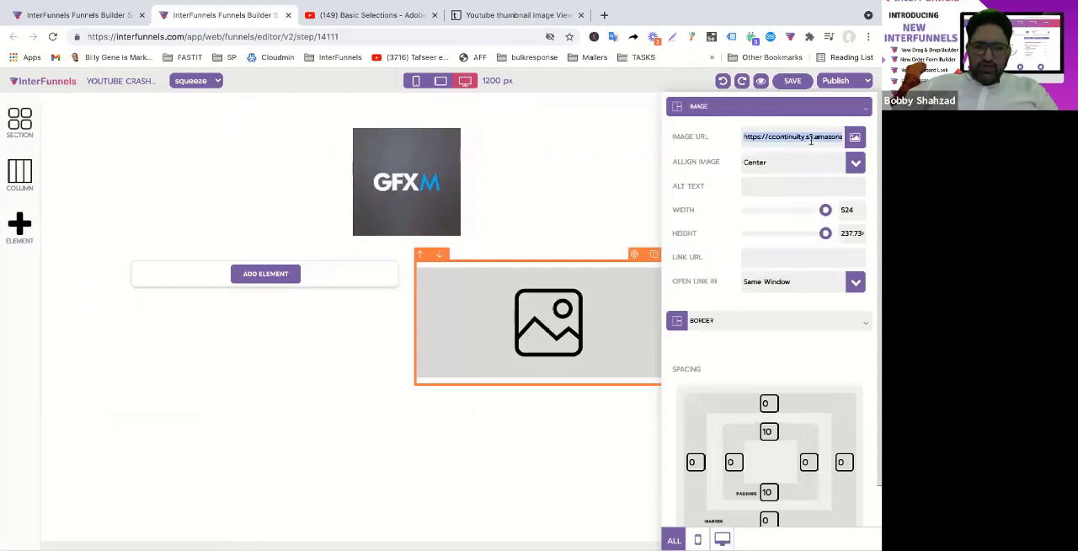
key("ctrl+v")
left_click(551, 404)
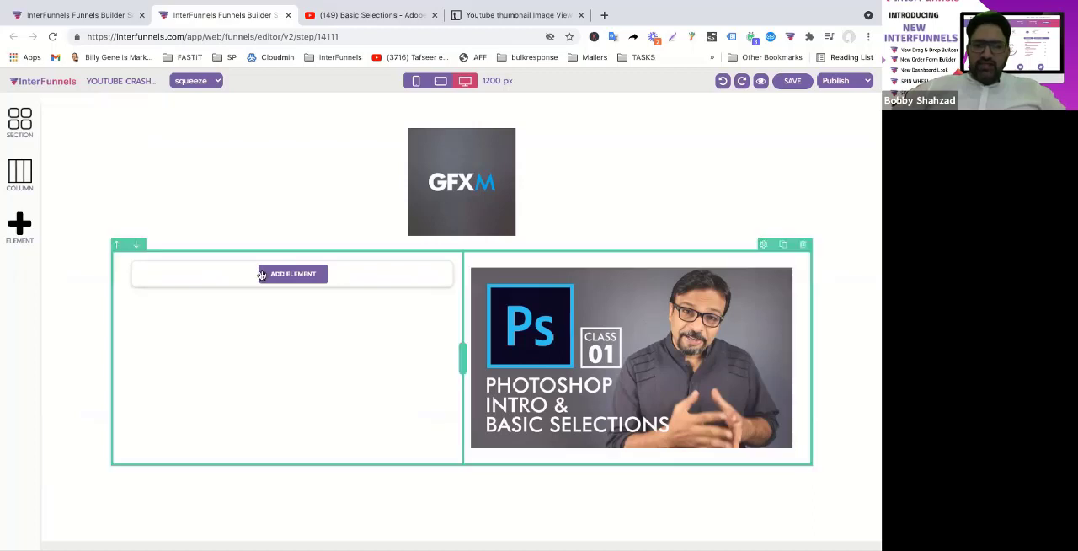
Add a headline element to the row's first column and replace its placeholder text with "Subscribe to This Cour"
left_click(19, 224)
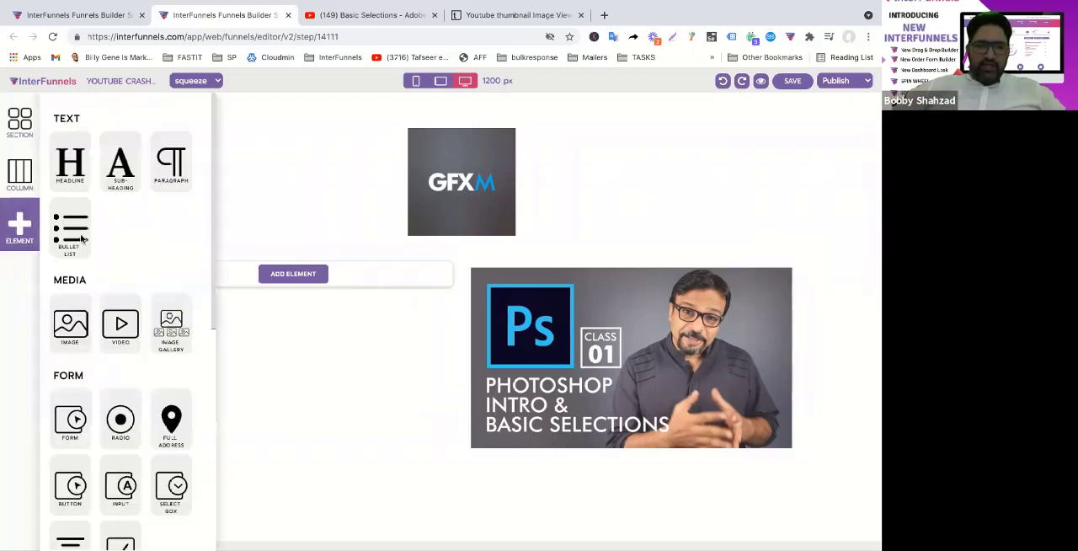
left_click_drag(70, 161, 274, 264)
double_click(250, 292)
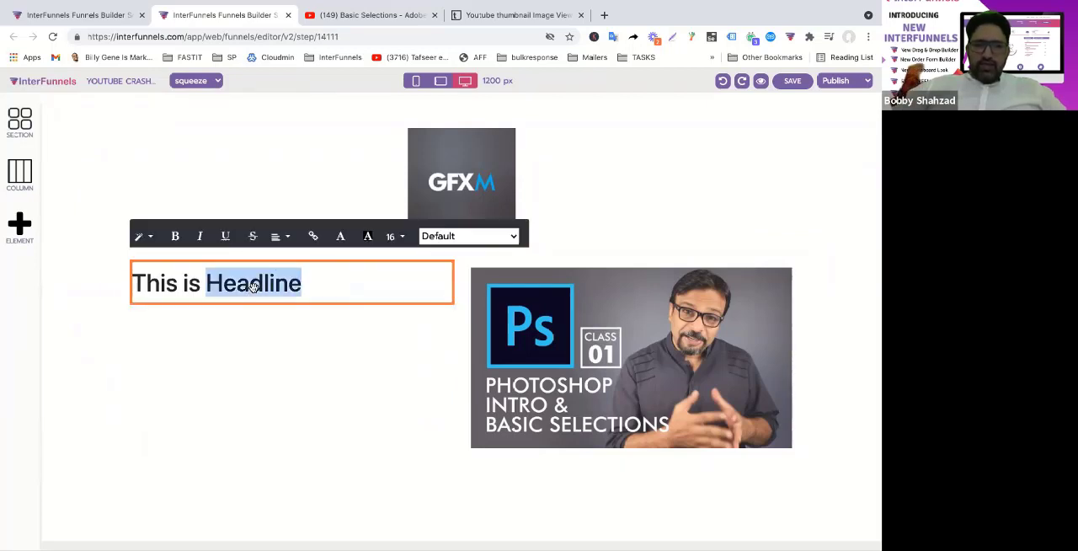
triple_click(252, 287)
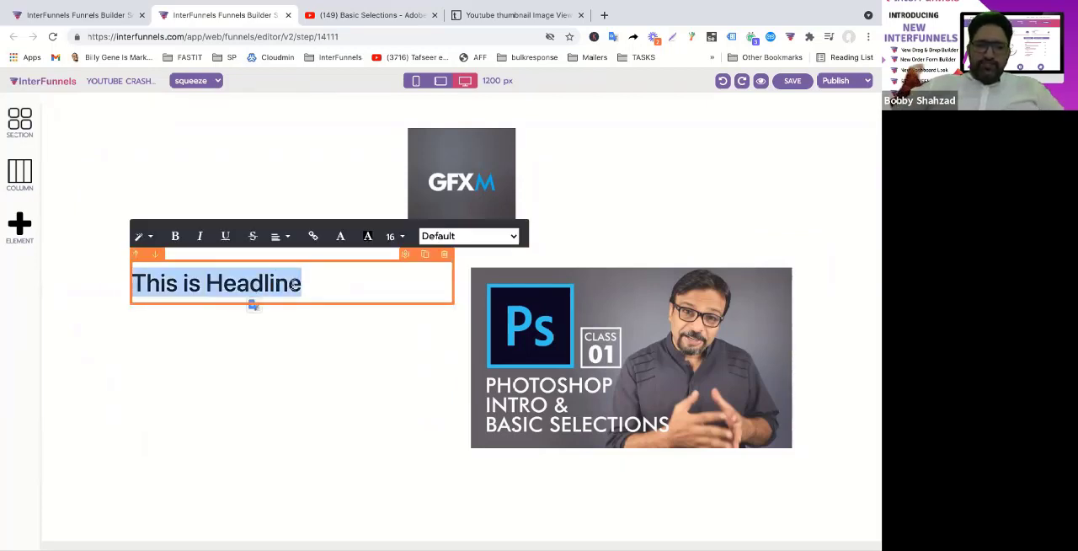
type("Subscribe to ")
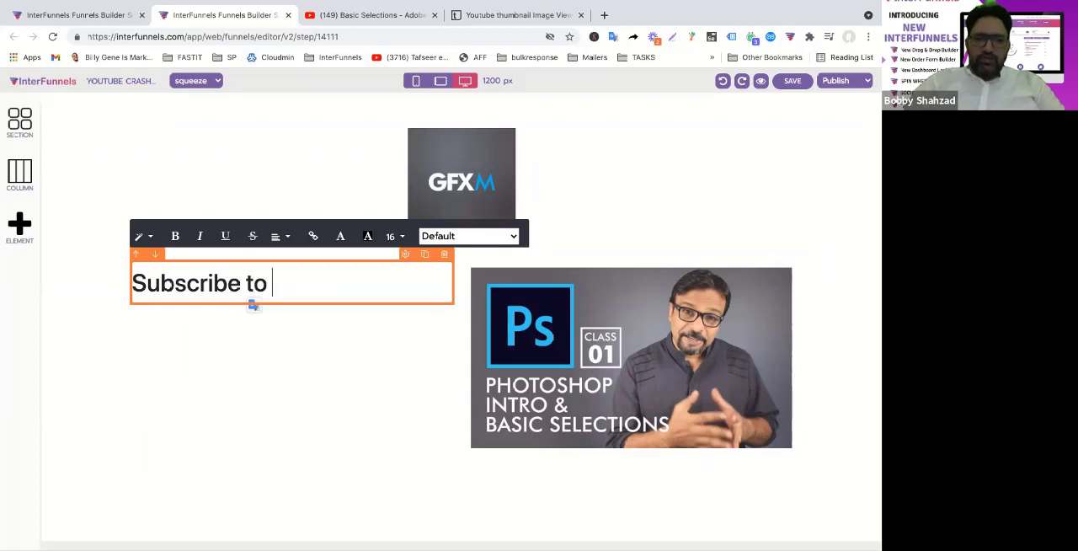
type("This Cour")
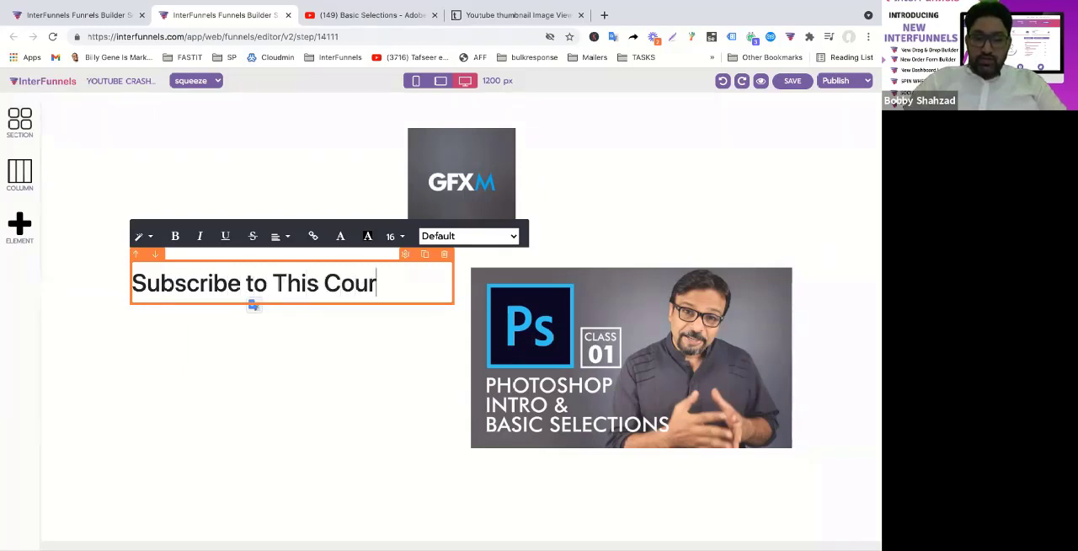
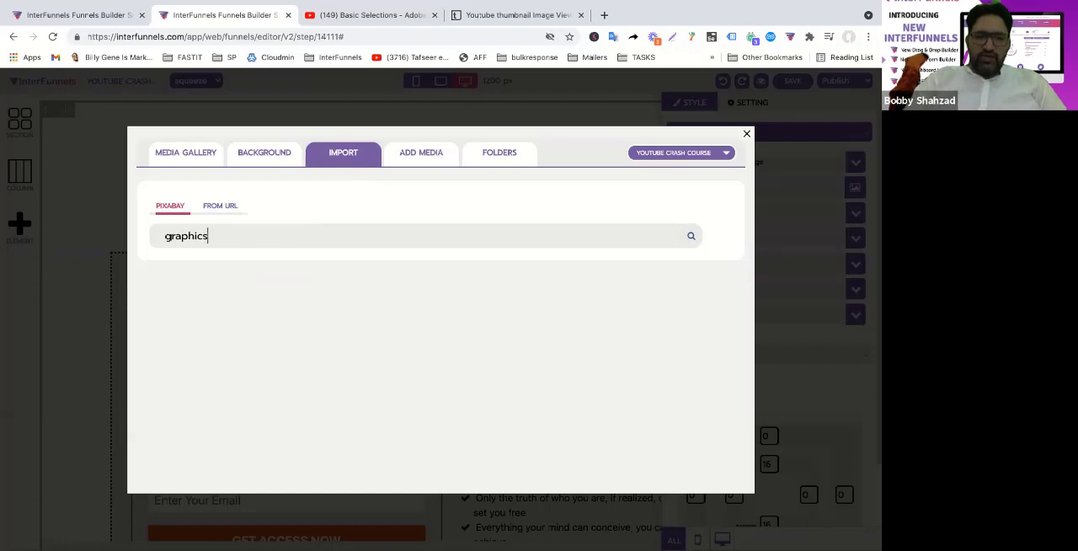
Search Pixabay for "graphics" and import the laptop-on-desk photo as the section's background image
key("Return")
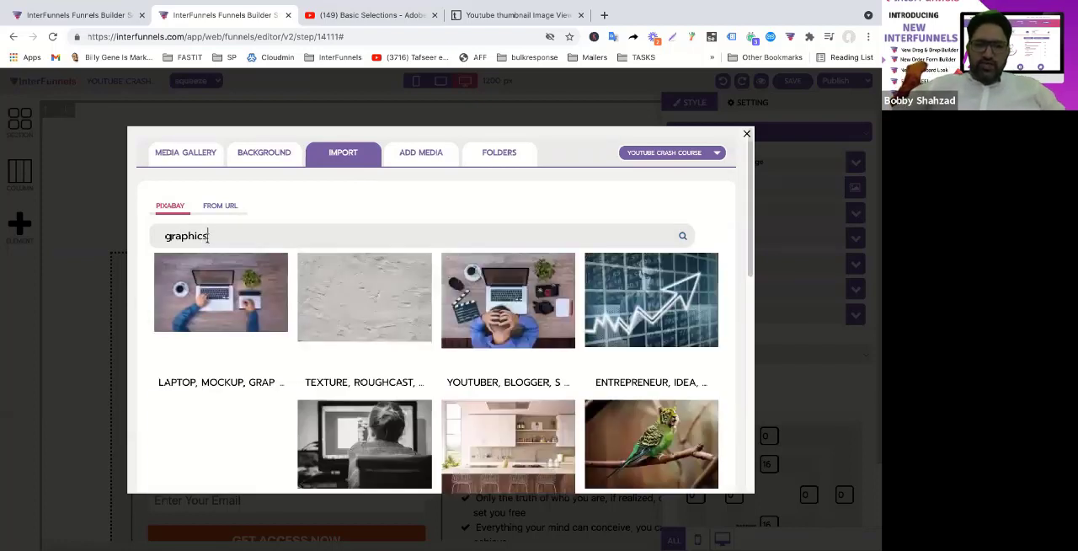
mouse_move(567, 319)
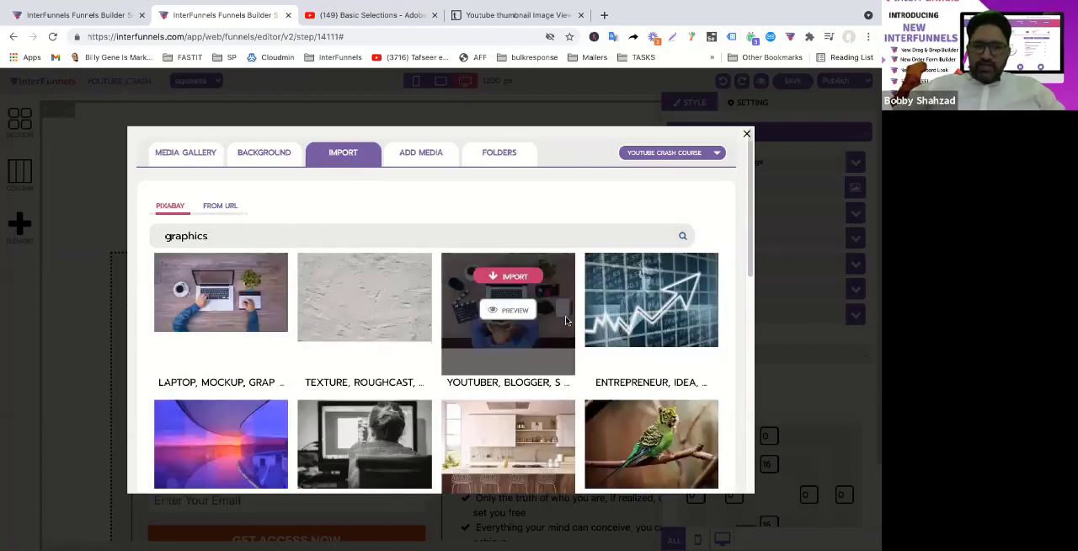
left_click(513, 276)
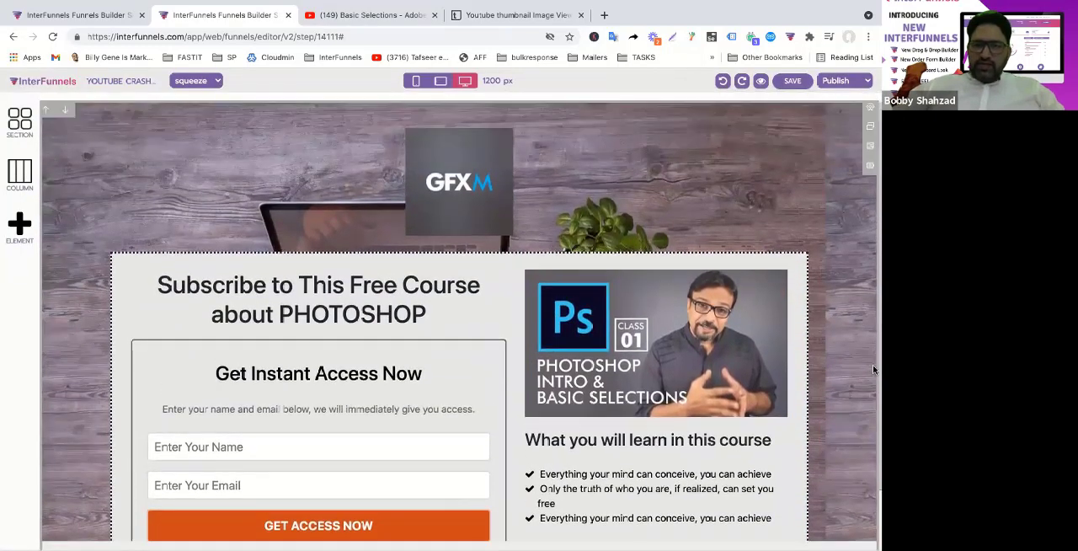
scroll(873, 370, "down", 1)
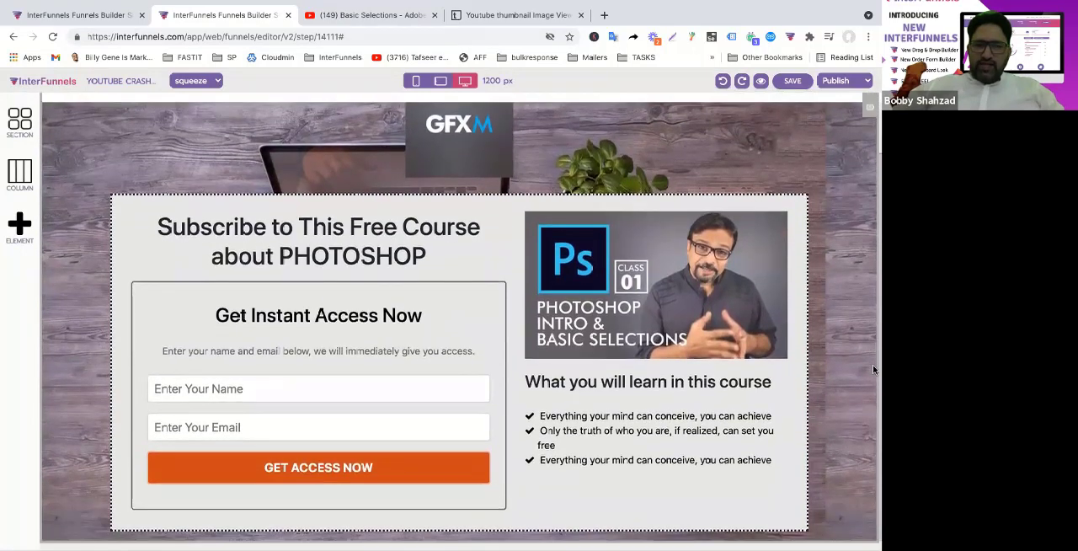
scroll(873, 370, "up", 1)
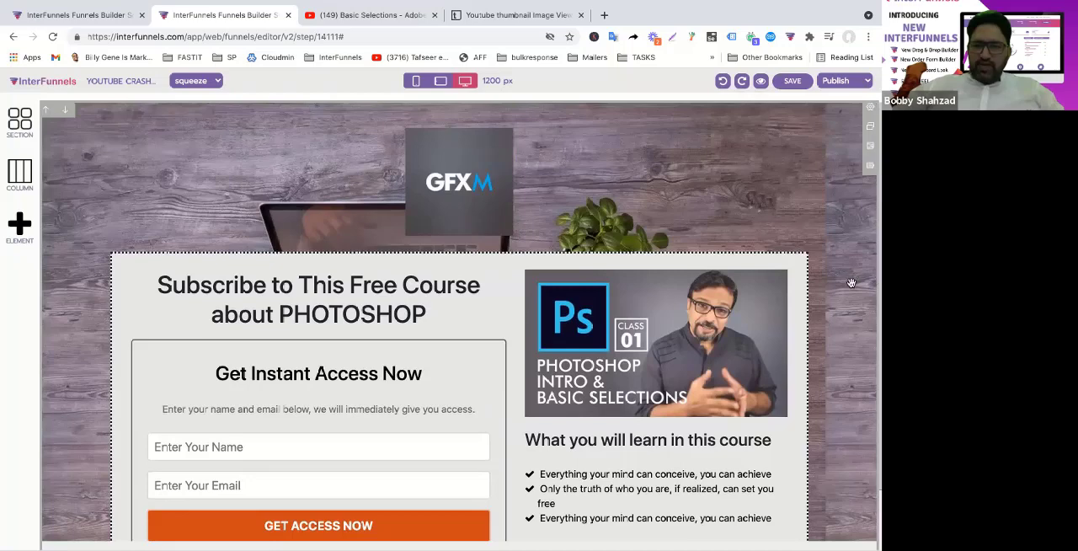
Set the section's background image to no-repeat, cover size and Fixed attachment, and close the section's settings
left_click(868, 111)
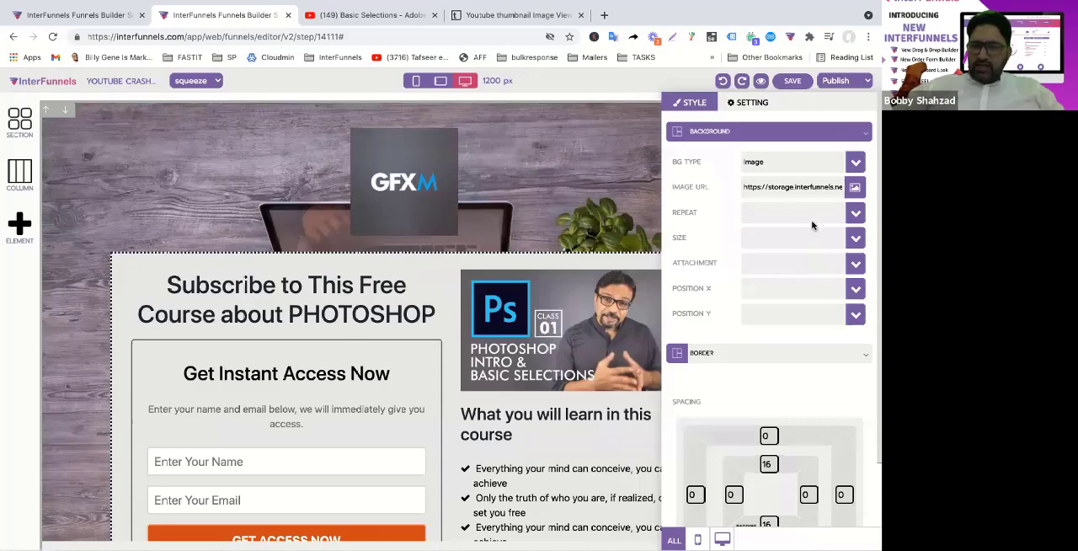
left_click(854, 212)
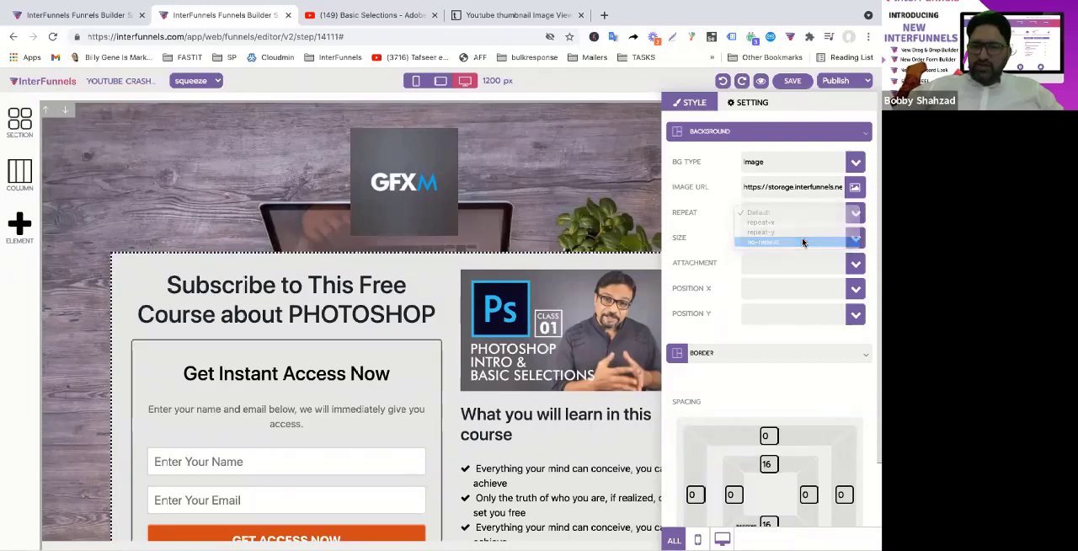
left_click(801, 243)
left_click(859, 242)
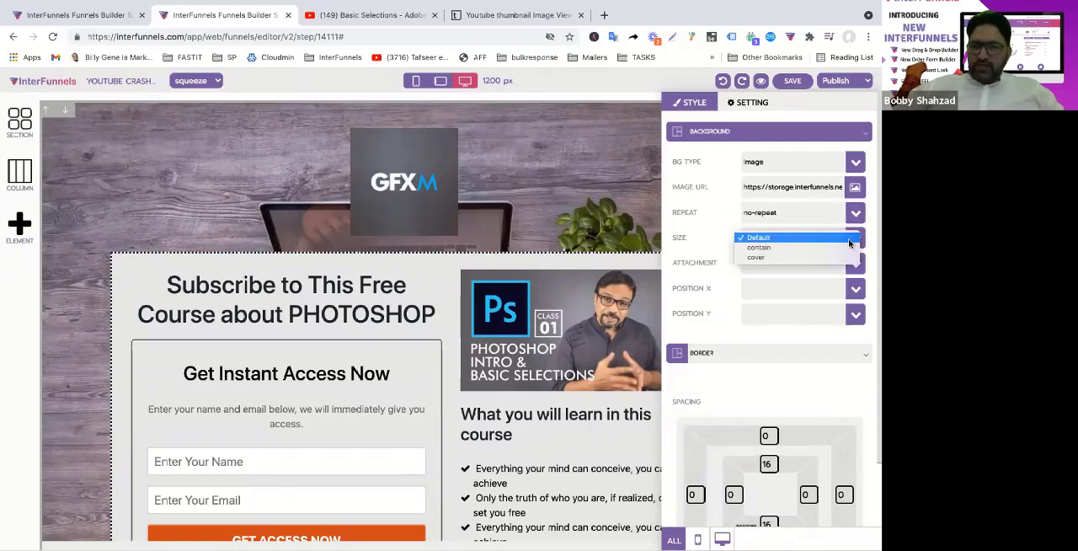
left_click(810, 258)
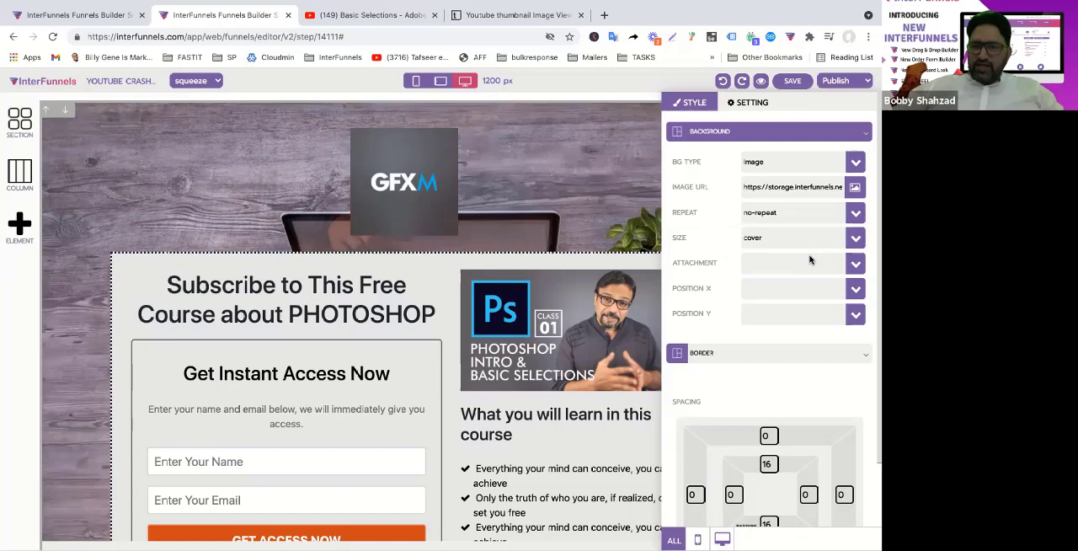
left_click(857, 263)
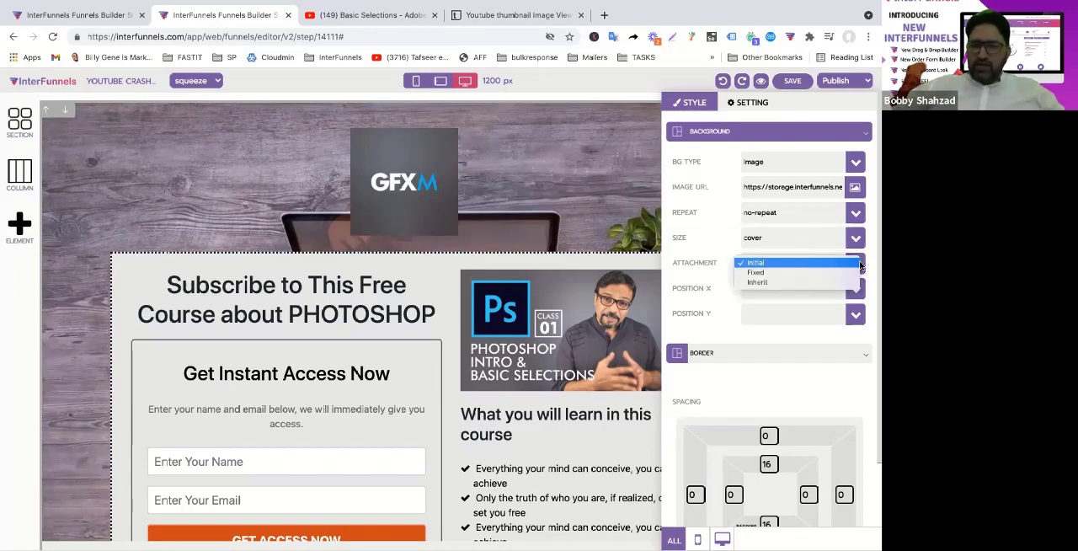
left_click(809, 273)
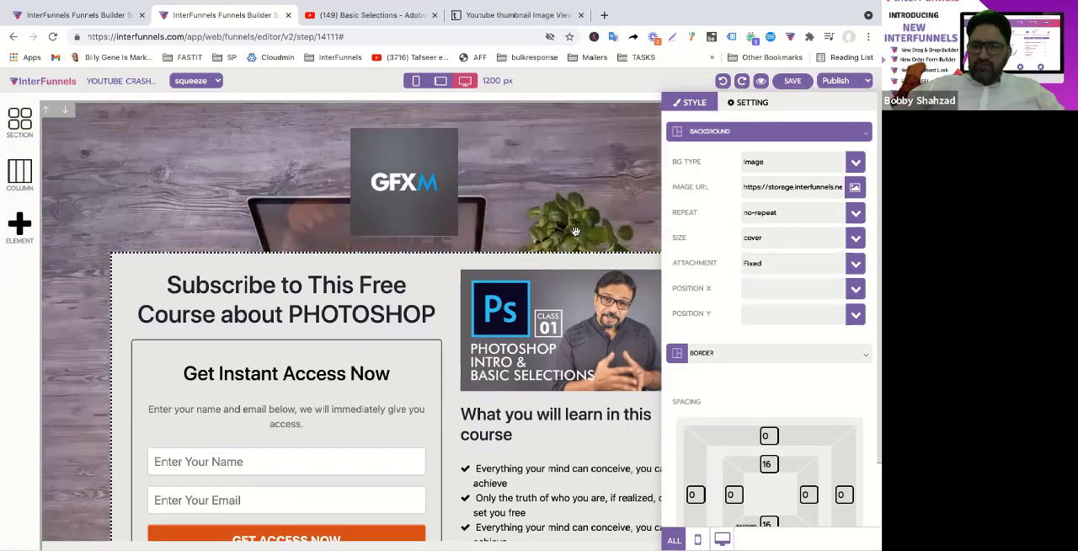
left_click(575, 232)
Check how the fixed background behaves as the page moves, and save the squeeze page
scroll(575, 231, "down", 1)
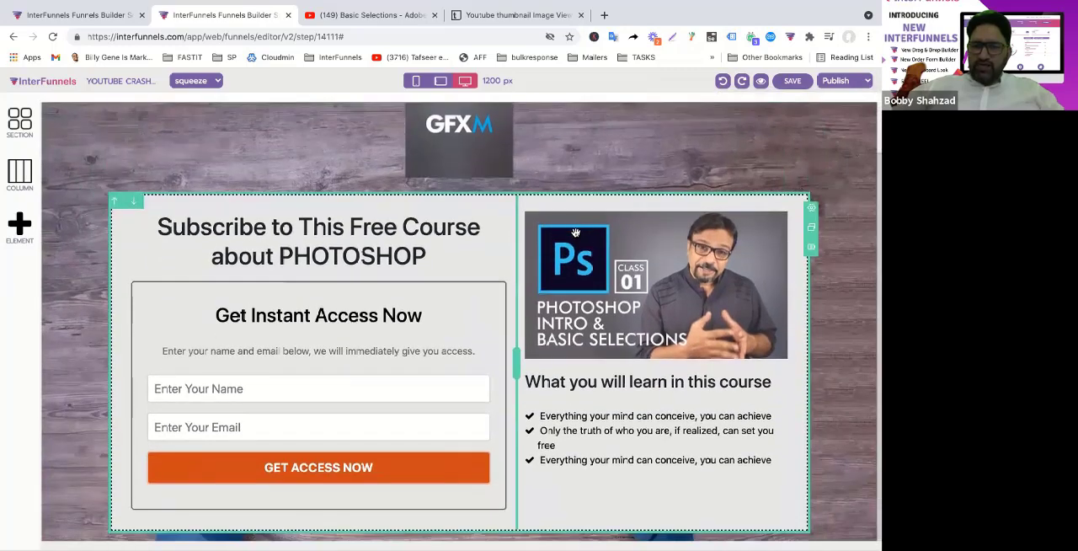
scroll(575, 232, "up", 1)
scroll(575, 231, "down", 1)
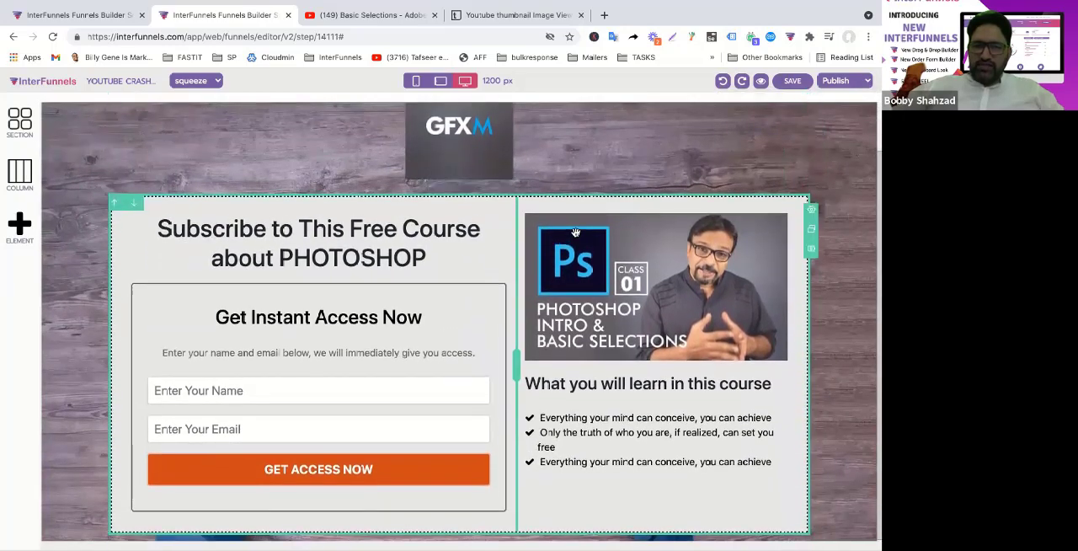
scroll(574, 232, "up", 1)
scroll(575, 231, "down", 1)
scroll(575, 231, "up", 1)
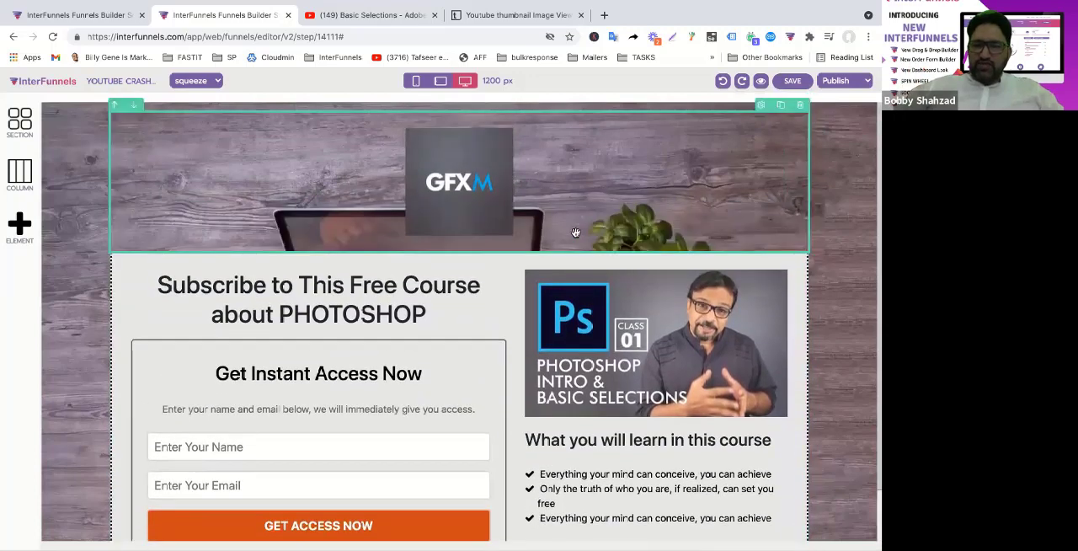
scroll(575, 232, "down", 1)
scroll(575, 232, "up", 1)
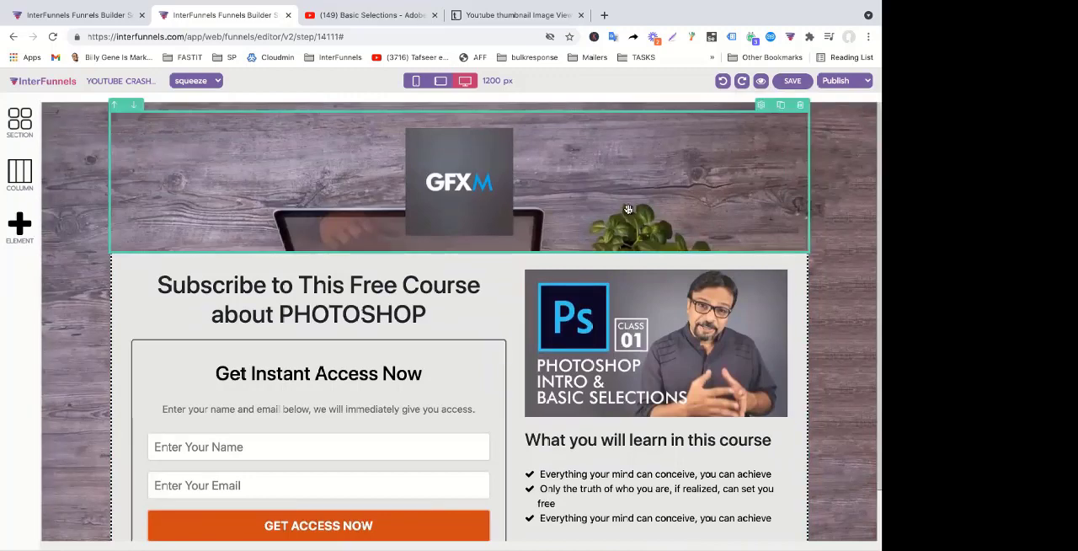
left_click(804, 82)
left_click(550, 199)
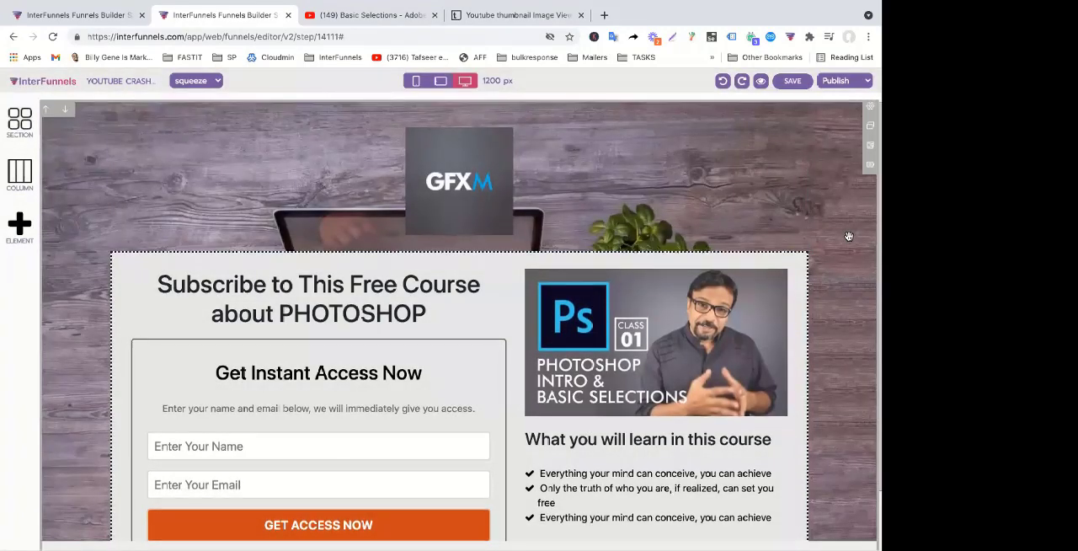
Duplicate the name field in the opt-in form and map the copy to Cell Phone Number
scroll(848, 237, "down", 1)
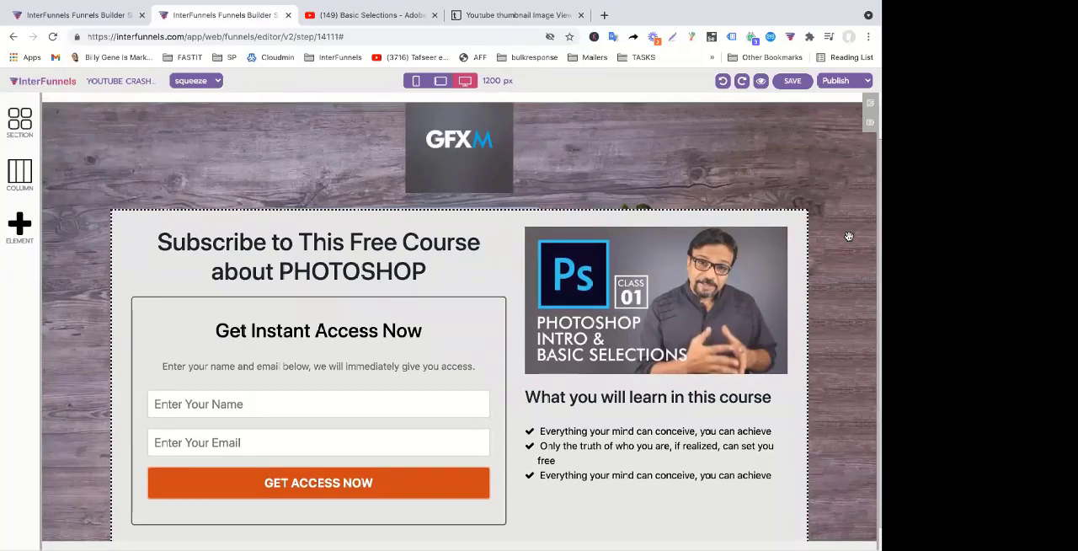
scroll(869, 208, "down", 1)
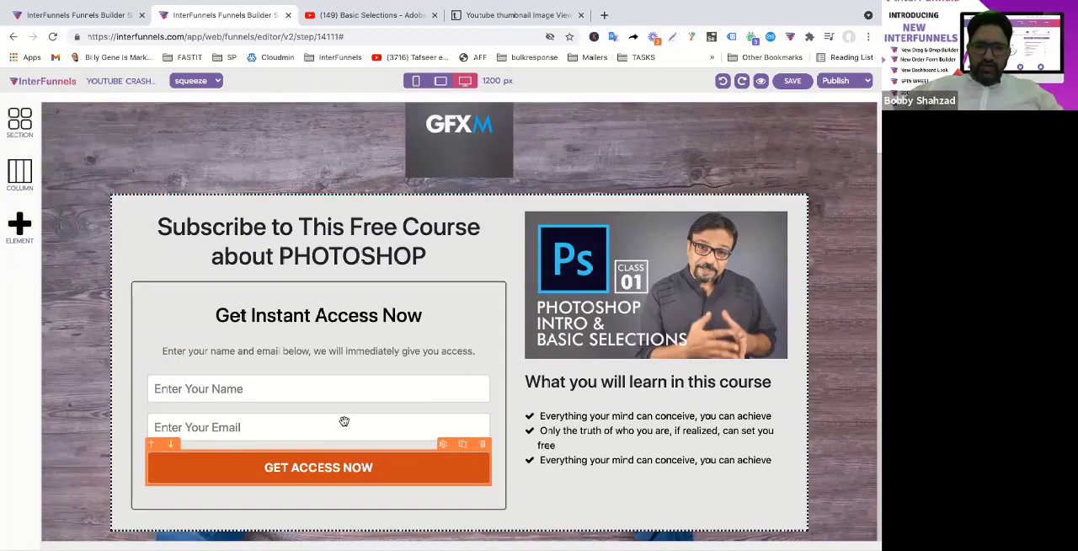
left_click(361, 394)
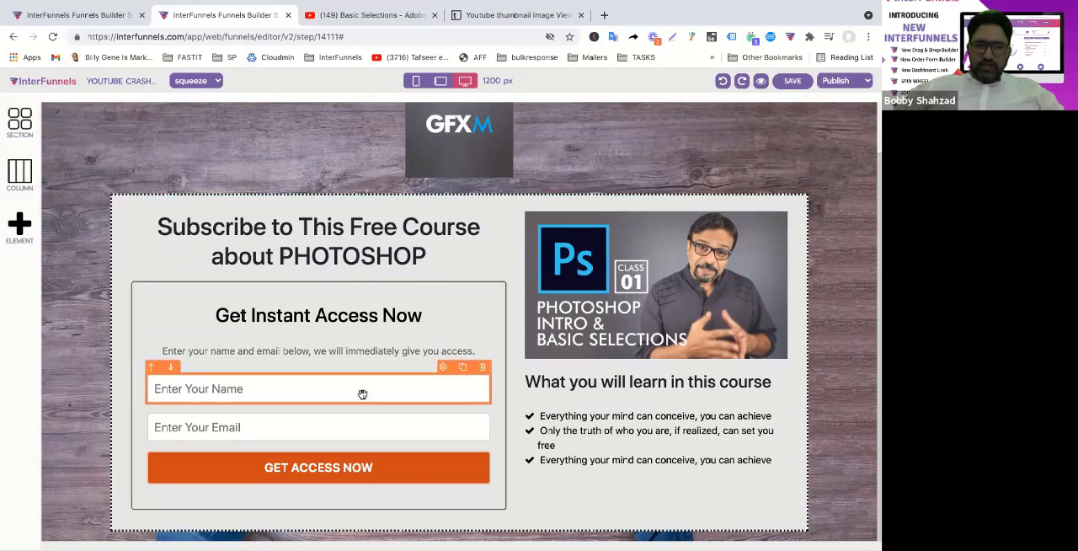
left_click(463, 371)
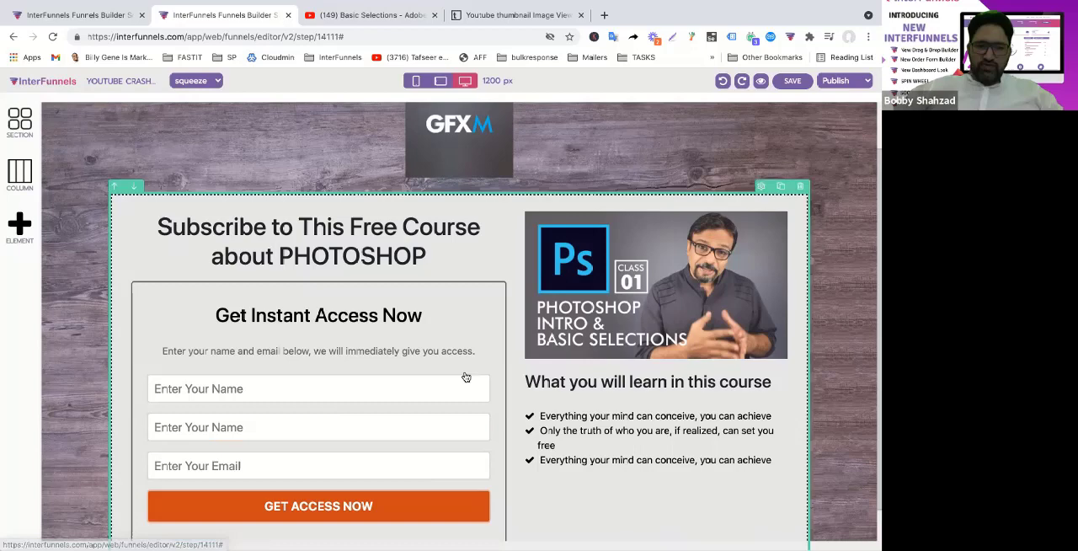
left_click(351, 432)
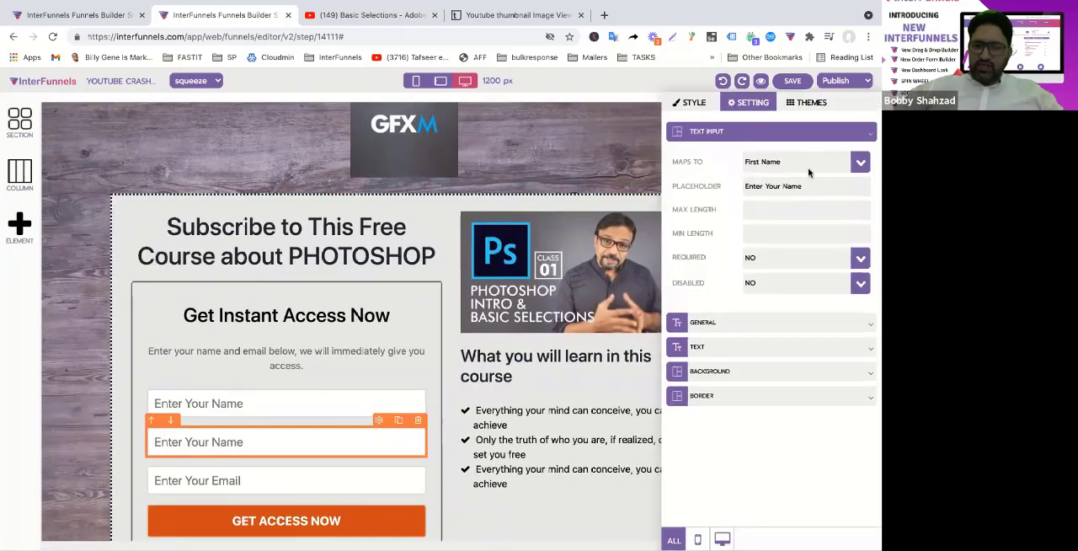
left_click(857, 165)
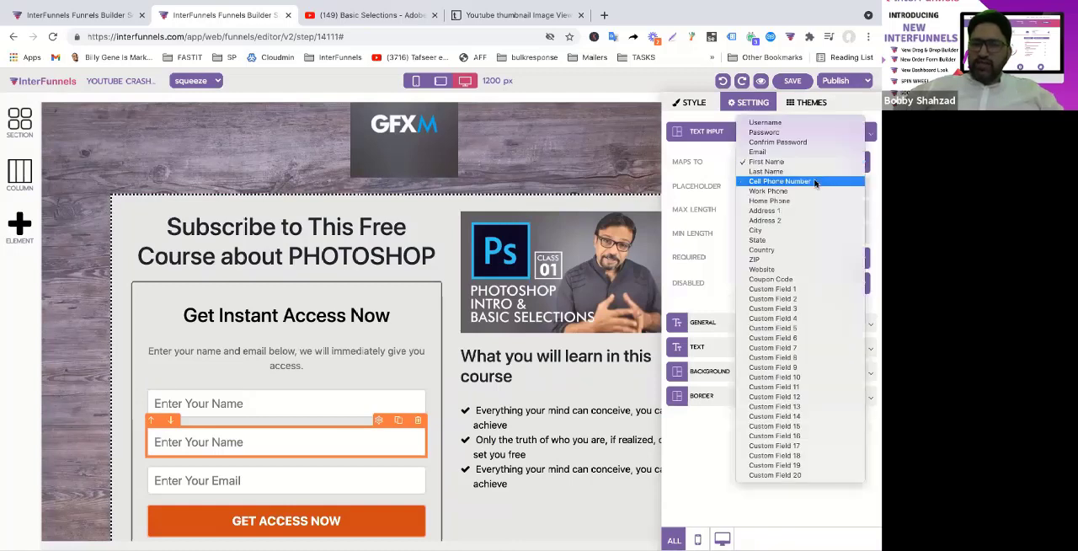
left_click(769, 182)
Set the duplicated field's placeholder to "Enter Your Cell Number.." and save the page
left_click_drag(800, 186, 665, 192)
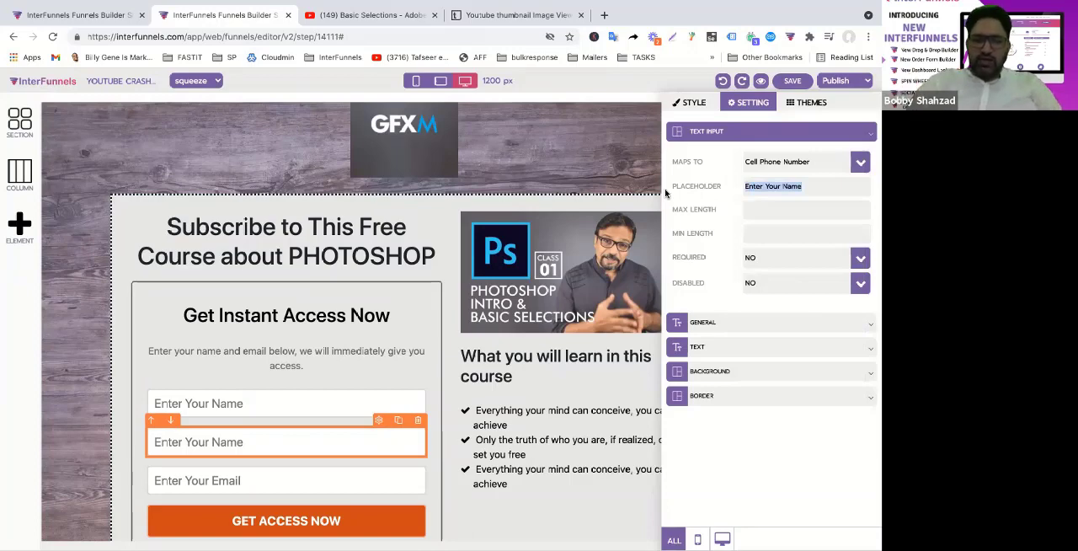
type("Enter")
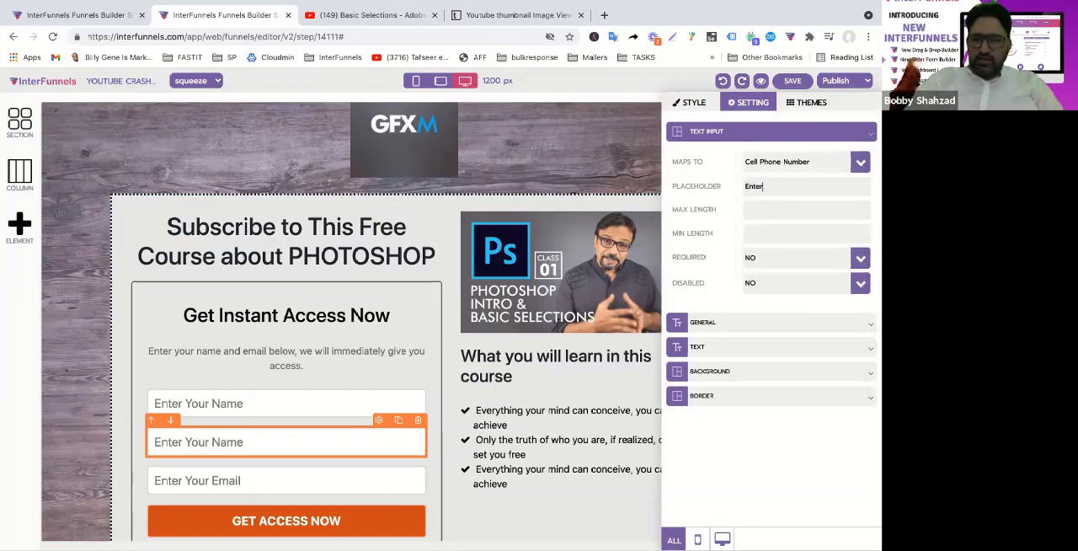
type(" Your Cell N")
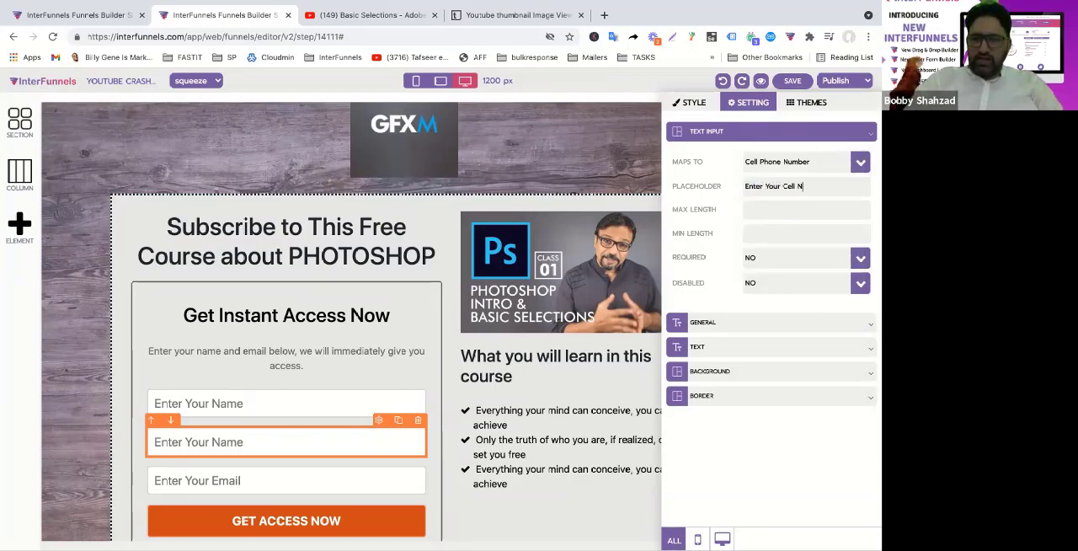
type("ubmber..")
left_click(328, 368)
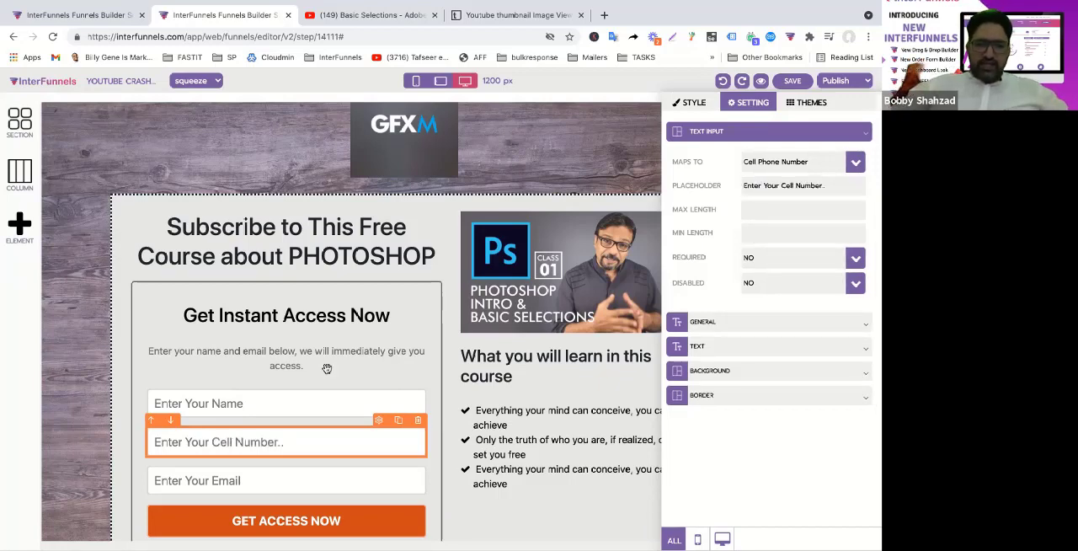
left_click(792, 81)
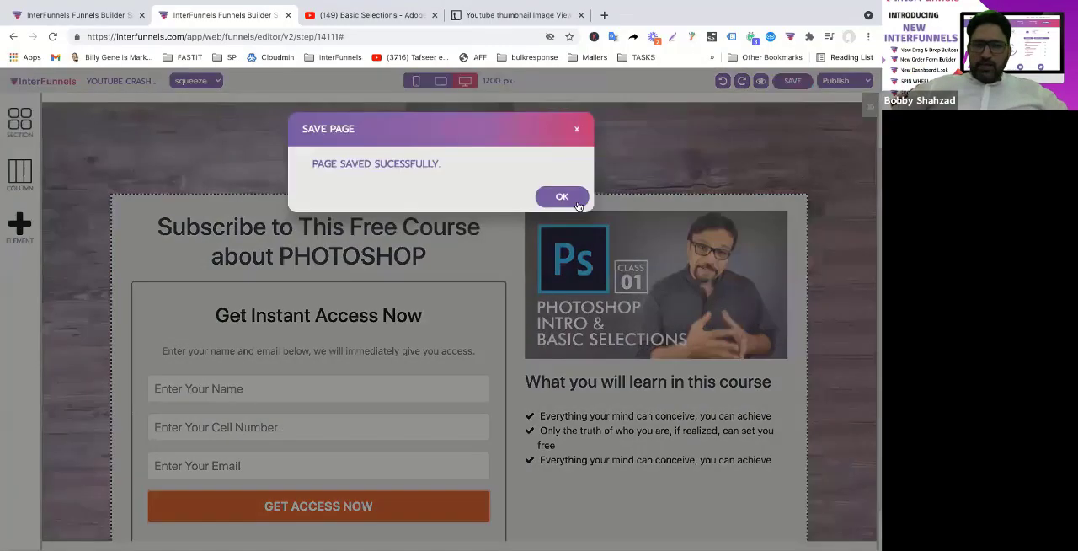
left_click(577, 204)
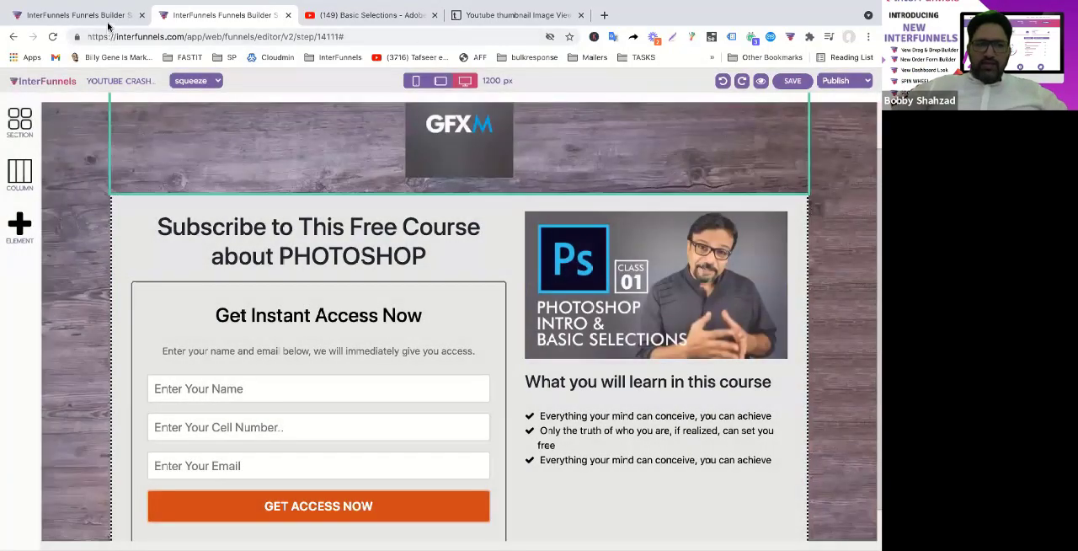
In the funnel's autoresponder options for the Squeeze page, enable the visitor exit or form submit action and add visitors to the Youtube Leads list
left_click(108, 23)
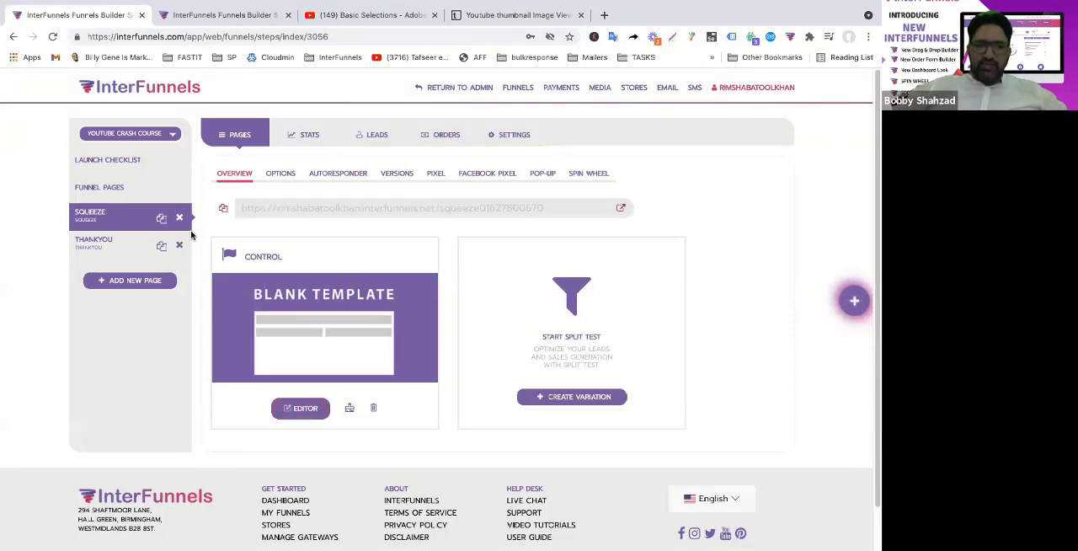
left_click(341, 177)
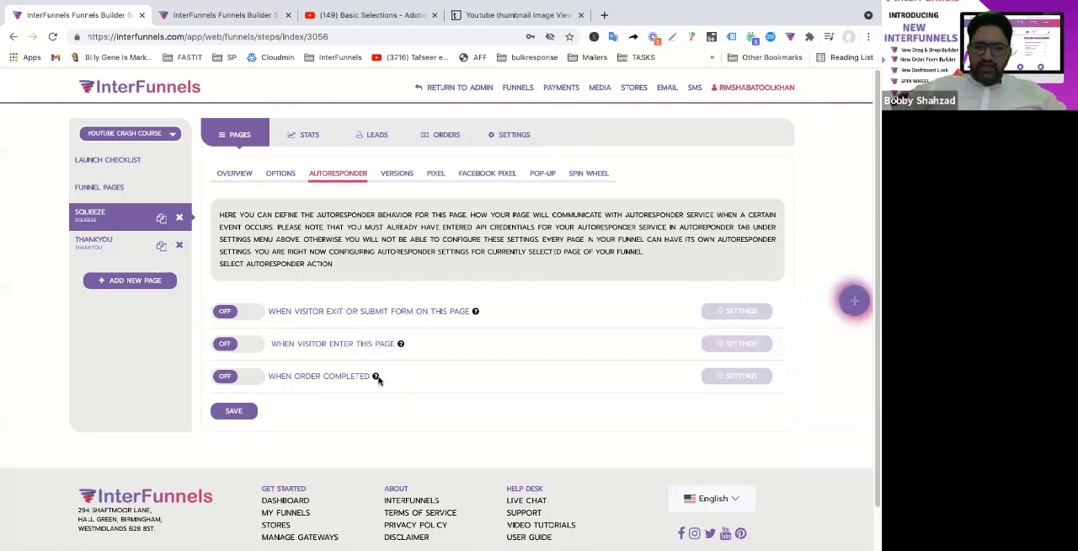
mouse_move(401, 345)
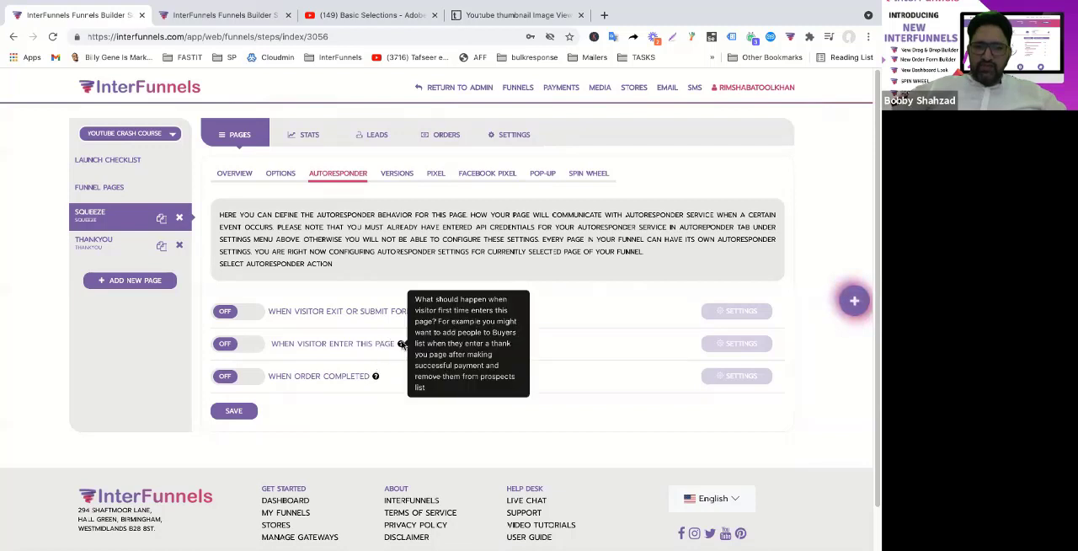
left_click(251, 312)
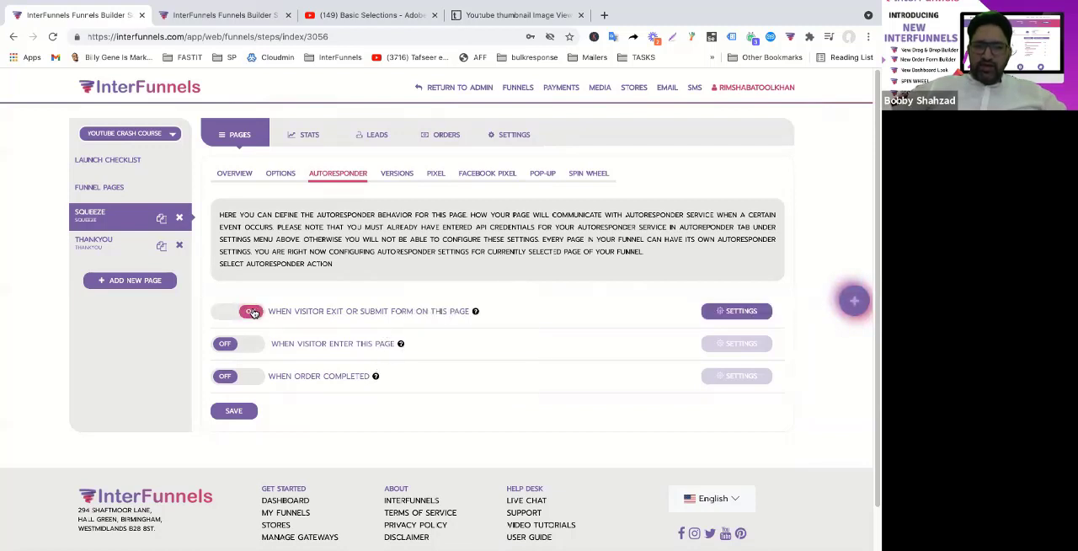
left_click(751, 313)
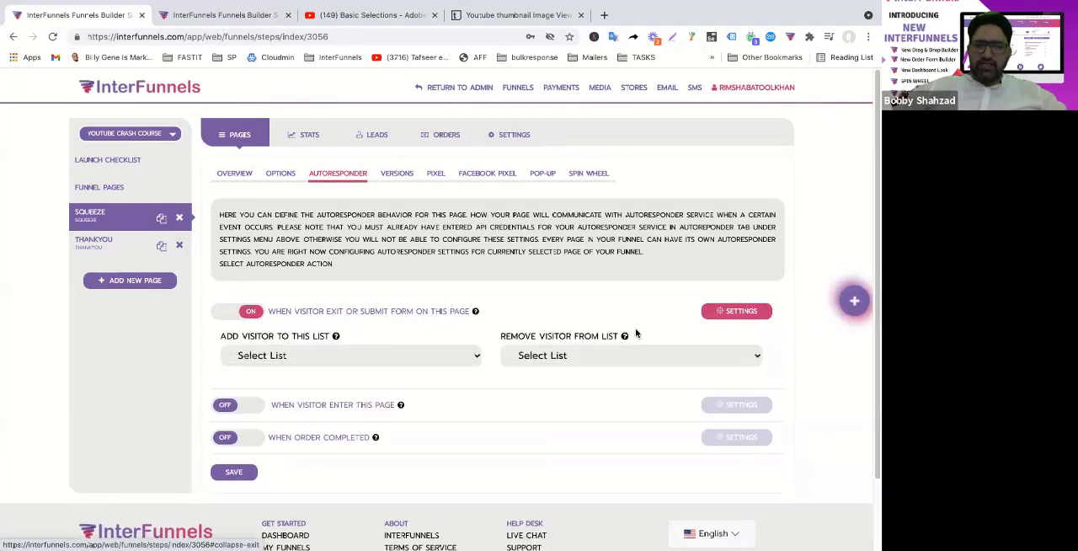
left_click(339, 363)
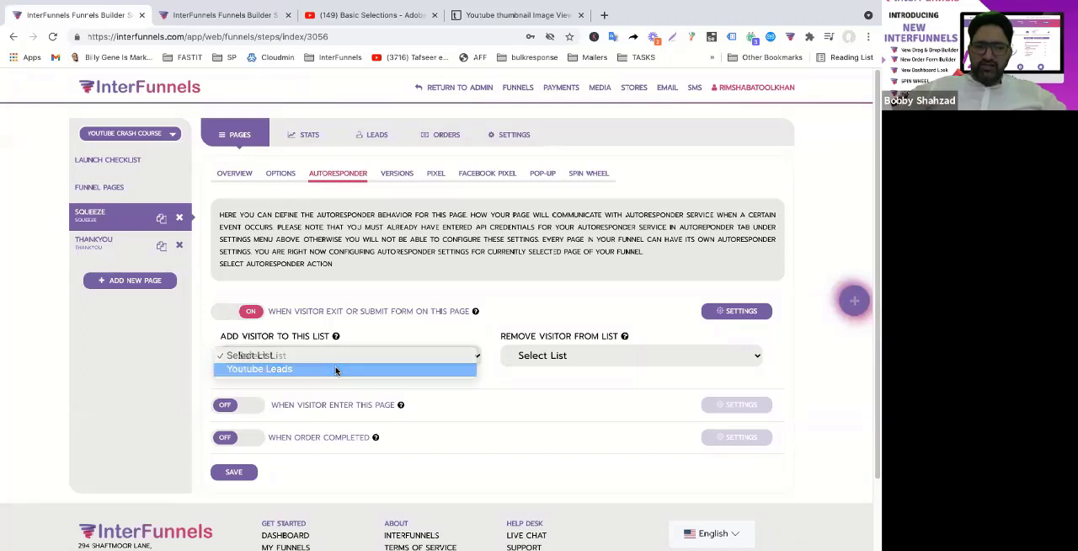
left_click(336, 371)
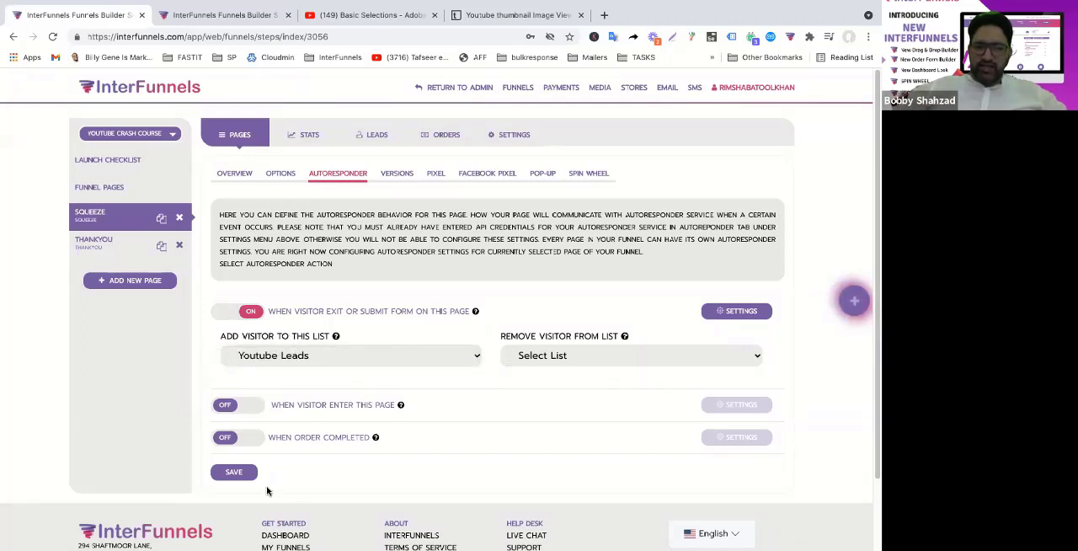
Save the Squeeze page's autoresponder settings
left_click(241, 476)
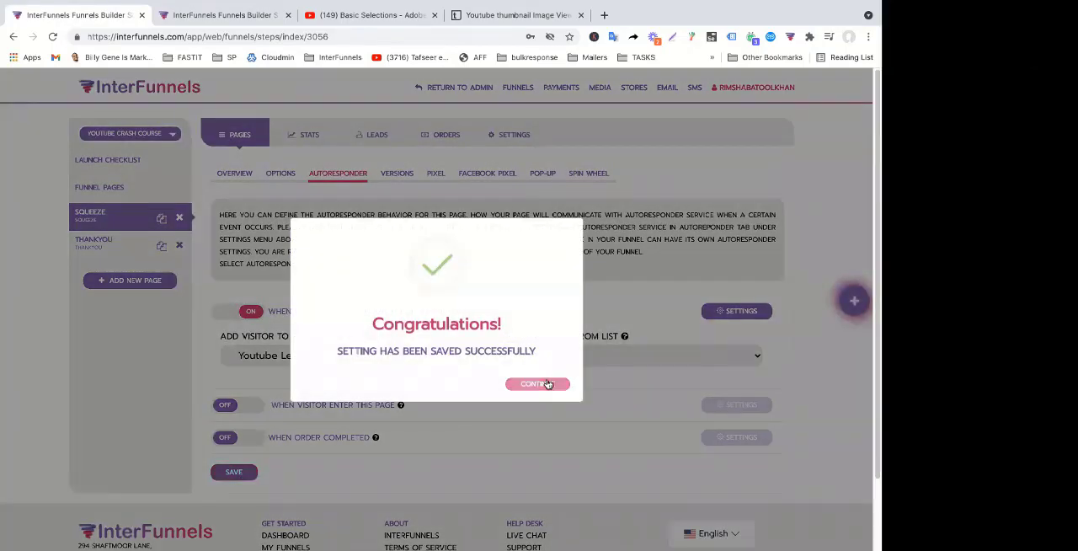
left_click(545, 384)
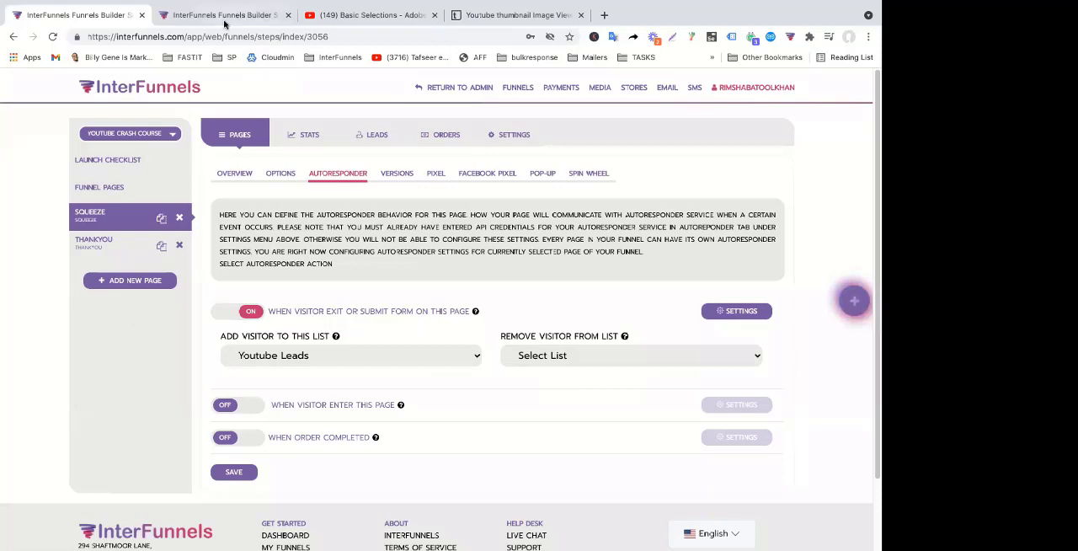
Apply the green "Thank You for Your Registration" template to the Thankyou page, overwriting its existing content
left_click(107, 255)
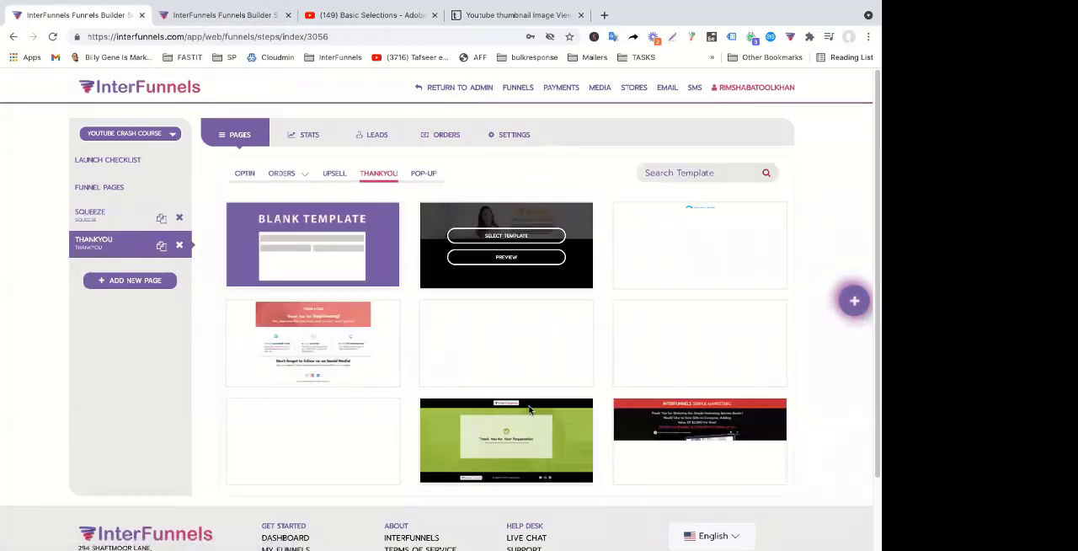
left_click(538, 431)
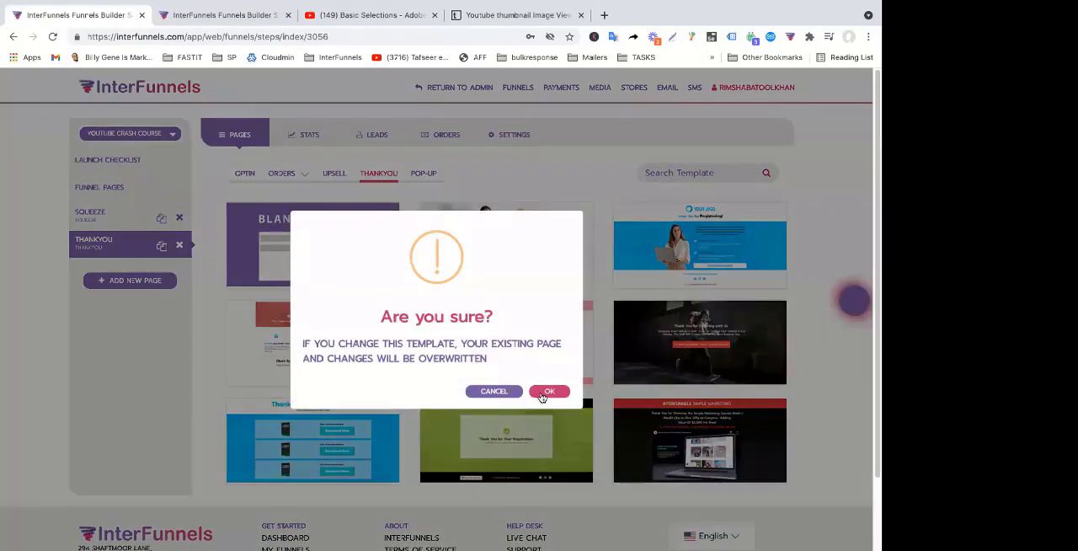
left_click(548, 392)
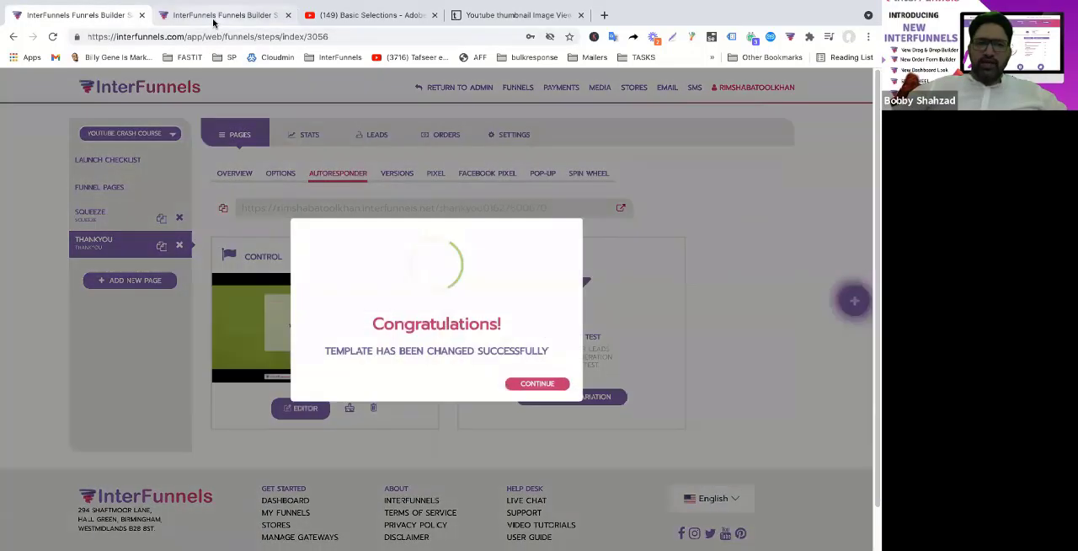
left_click(213, 17)
left_click(80, 17)
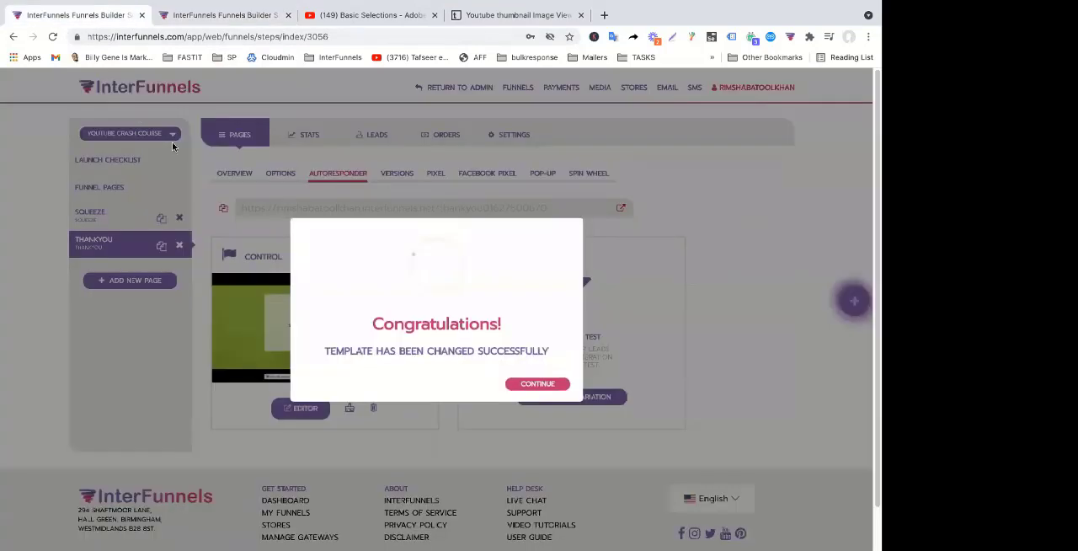
left_click(537, 385)
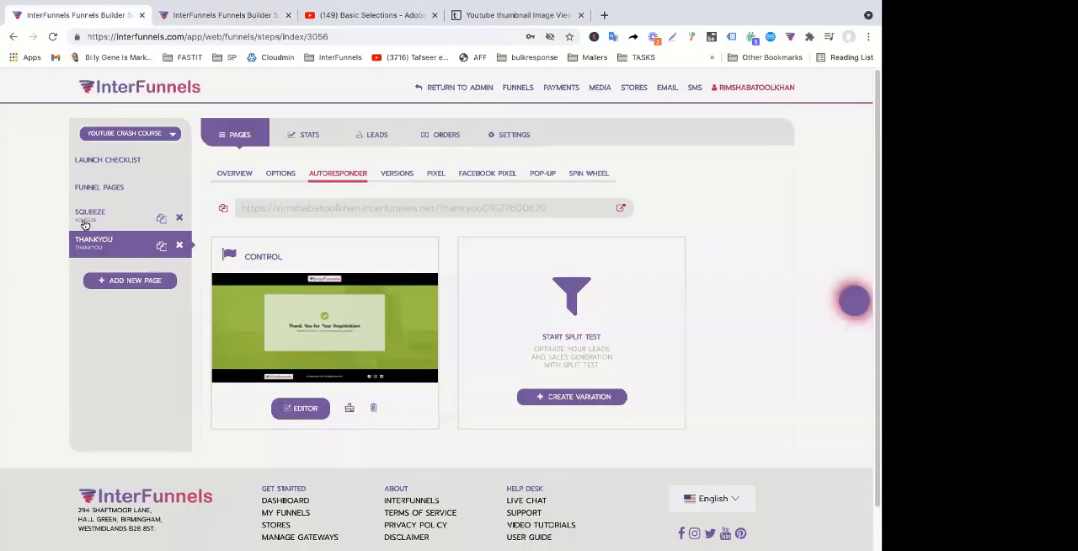
Open the live squeeze page, submit its opt-in form with a test name, cell number and e-mail, and look over the thank-you page
left_click(85, 221)
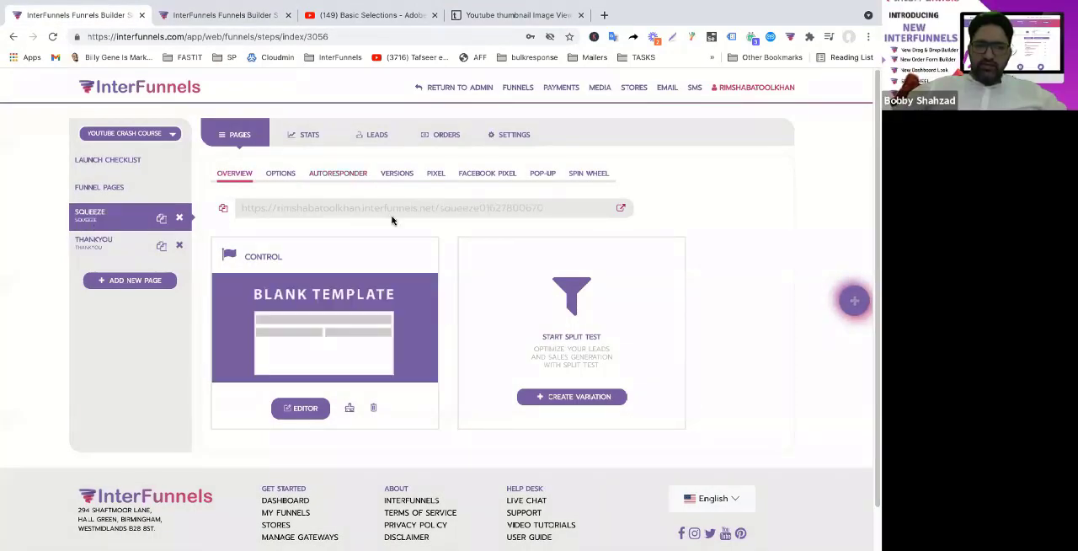
left_click(621, 209)
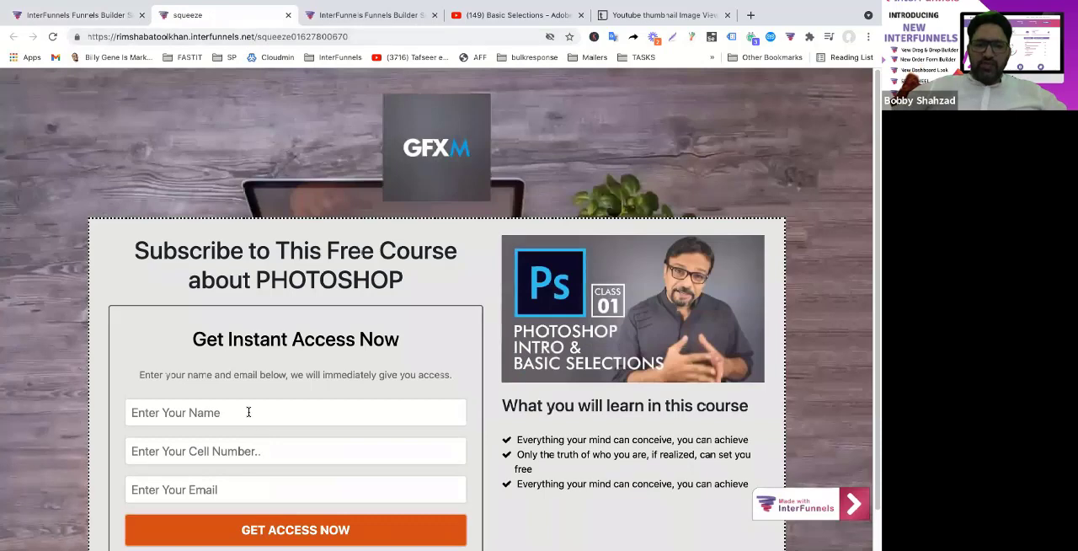
left_click(249, 411)
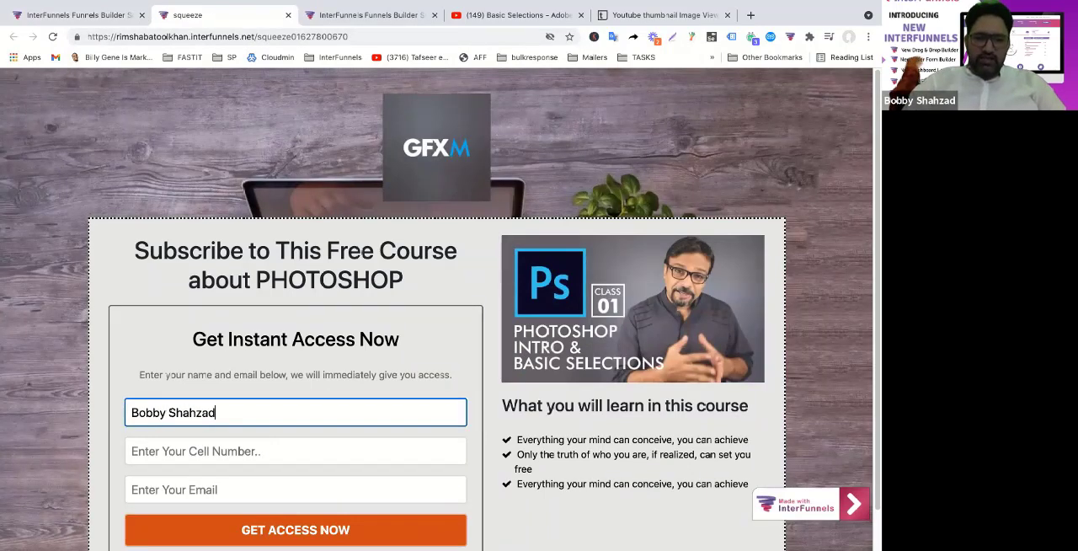
key("Tab")
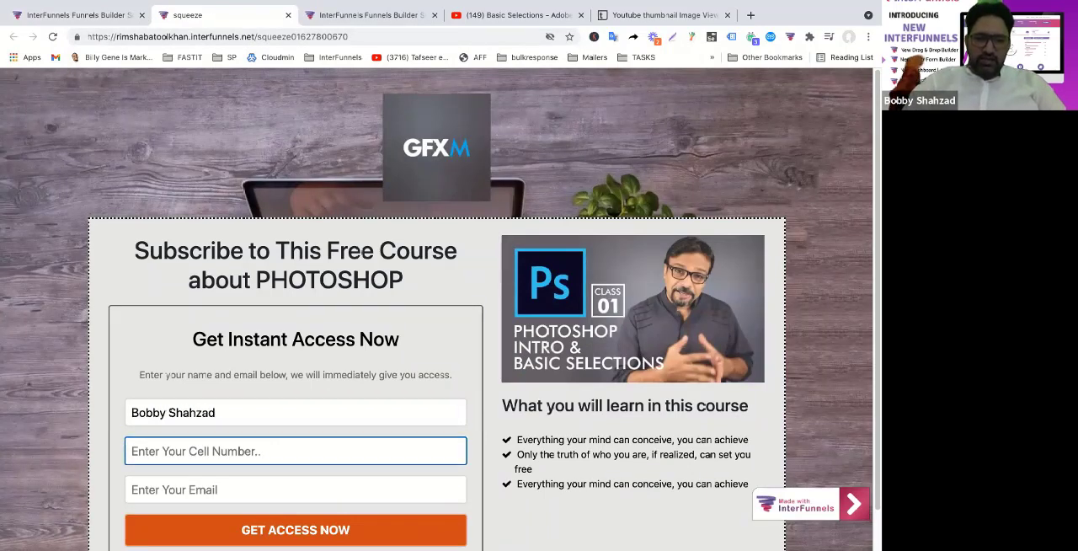
type("11223344")
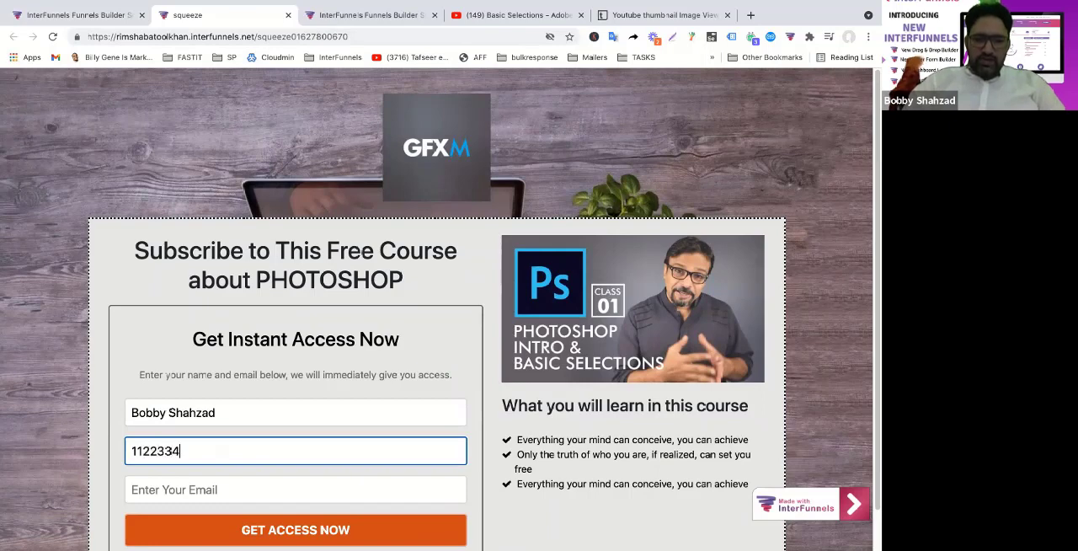
key("Tab")
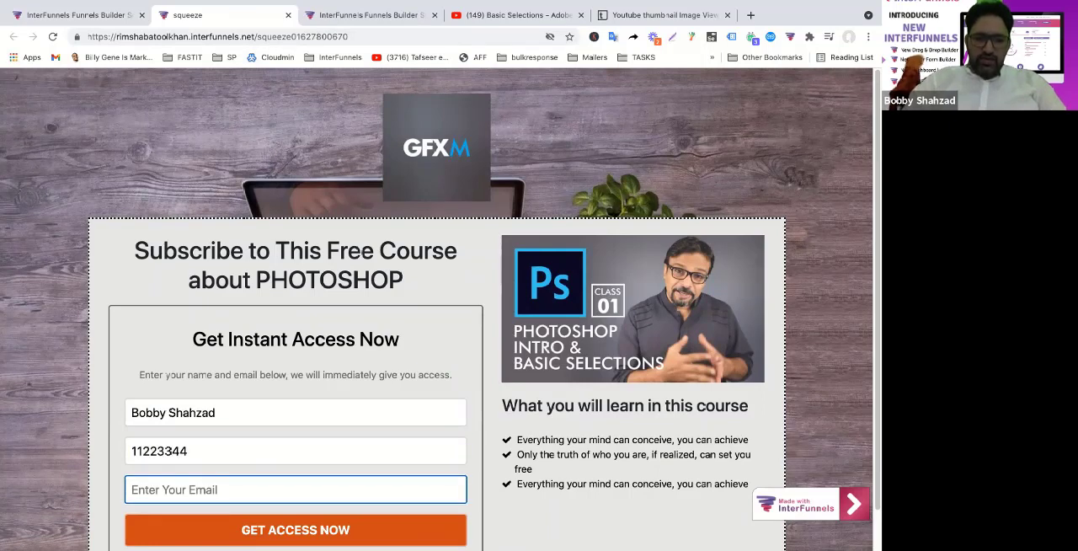
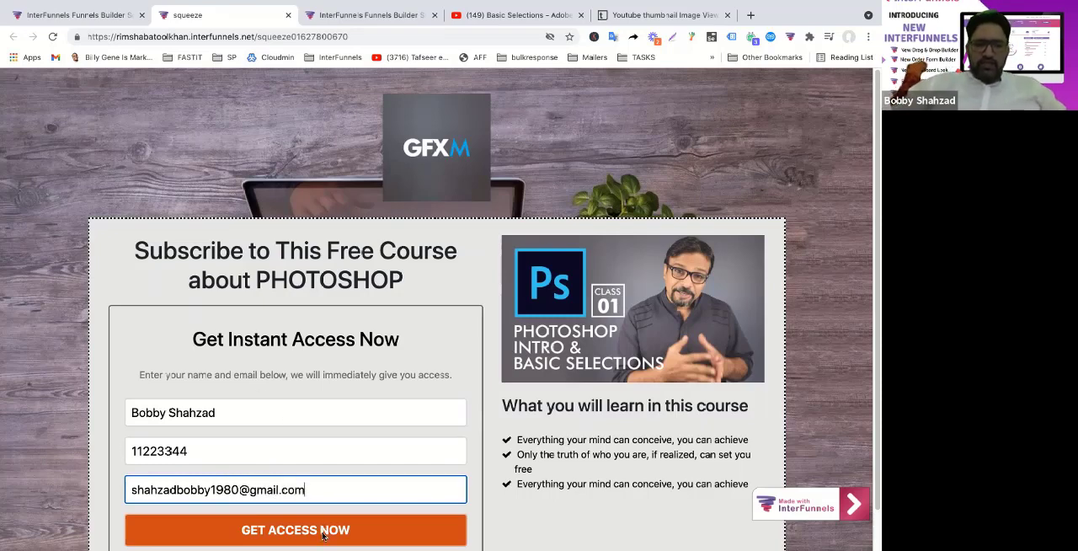
key("Tab")
key("Return")
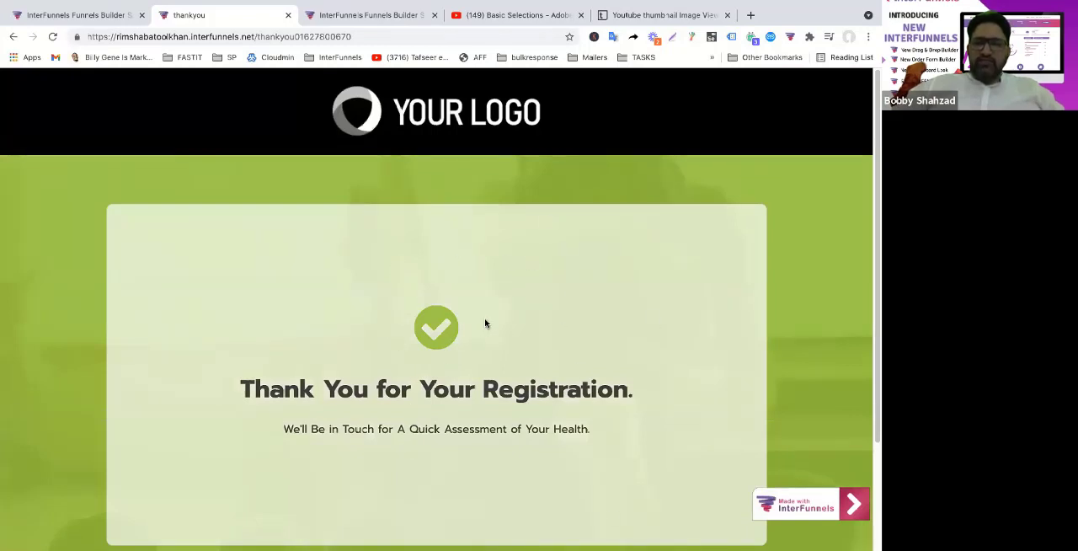
scroll(484, 322, "down", 2)
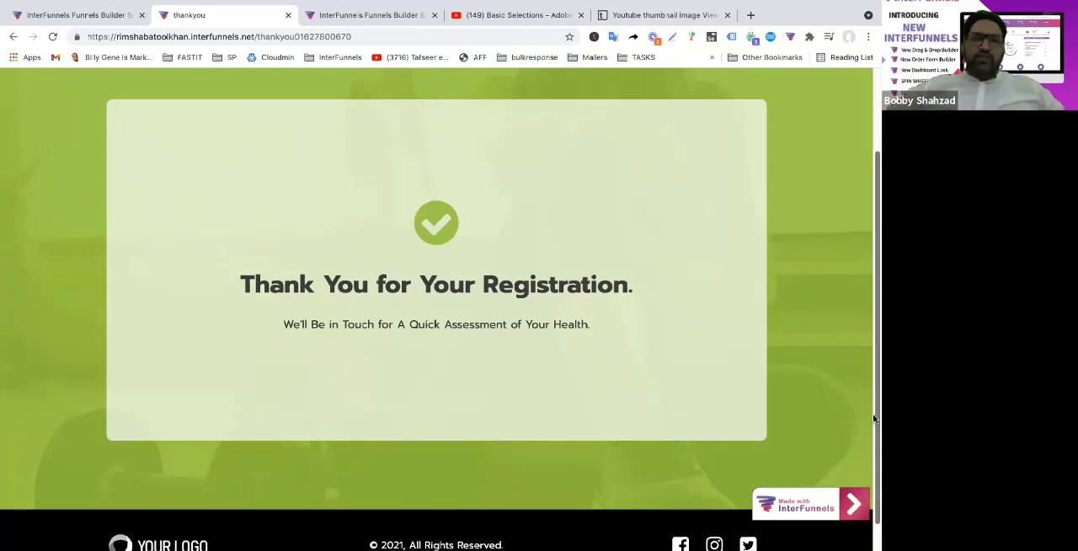
Recheck the live squeeze page and its opt-in form, and open the funnel's leads list
left_click(121, 18)
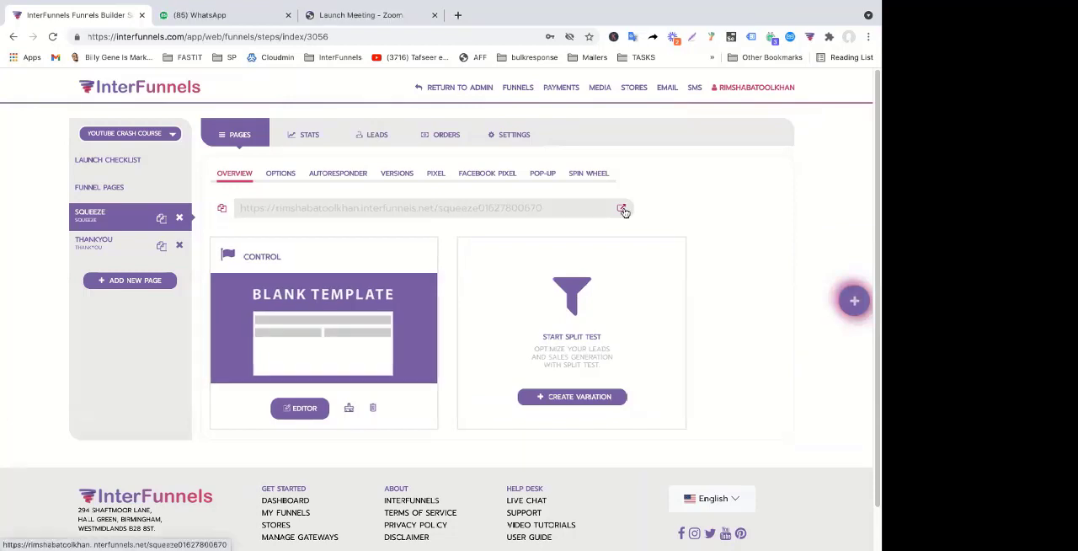
left_click(621, 208)
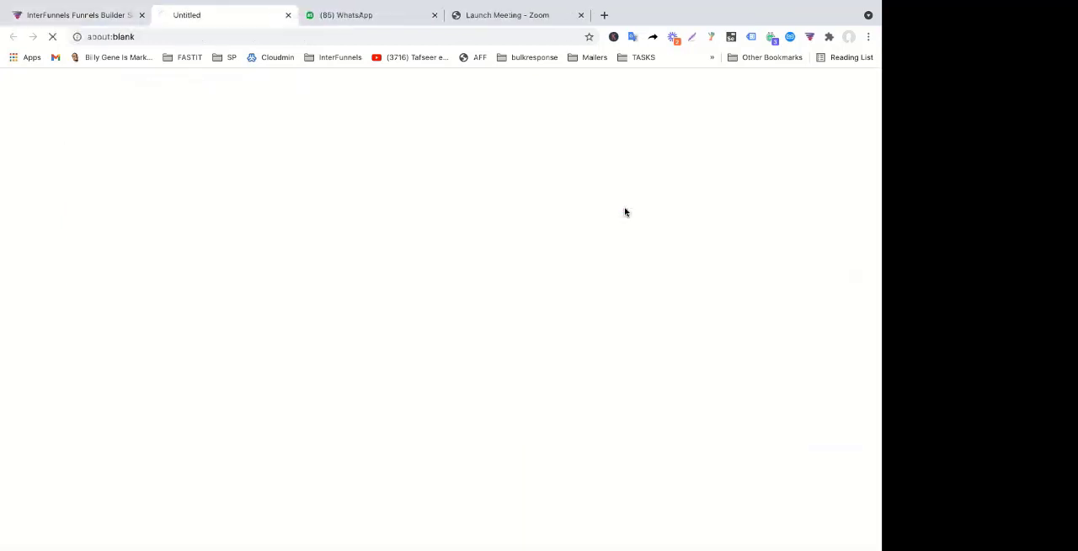
left_click(67, 16)
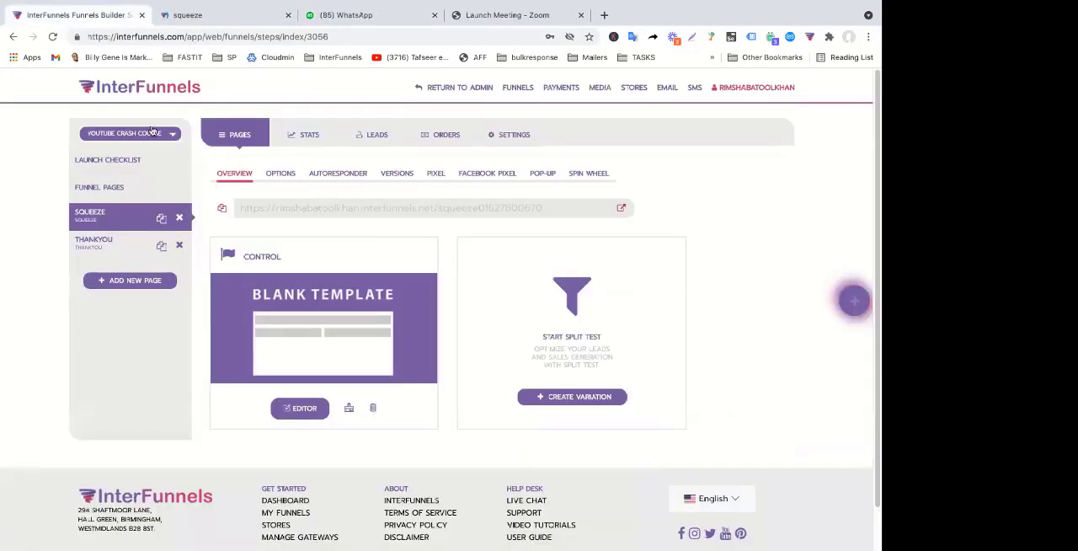
left_click(256, 23)
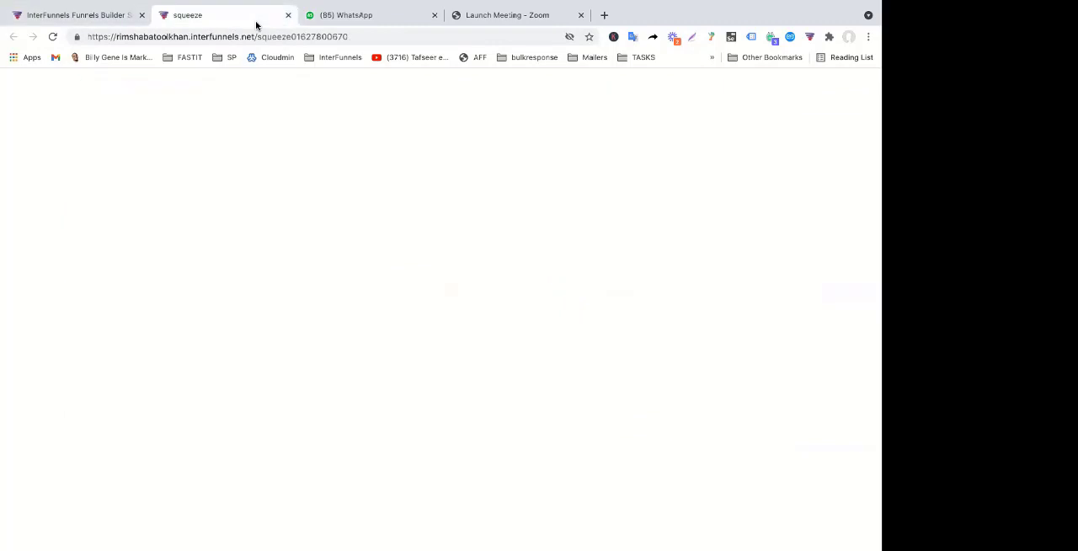
scroll(422, 392, "down", 1)
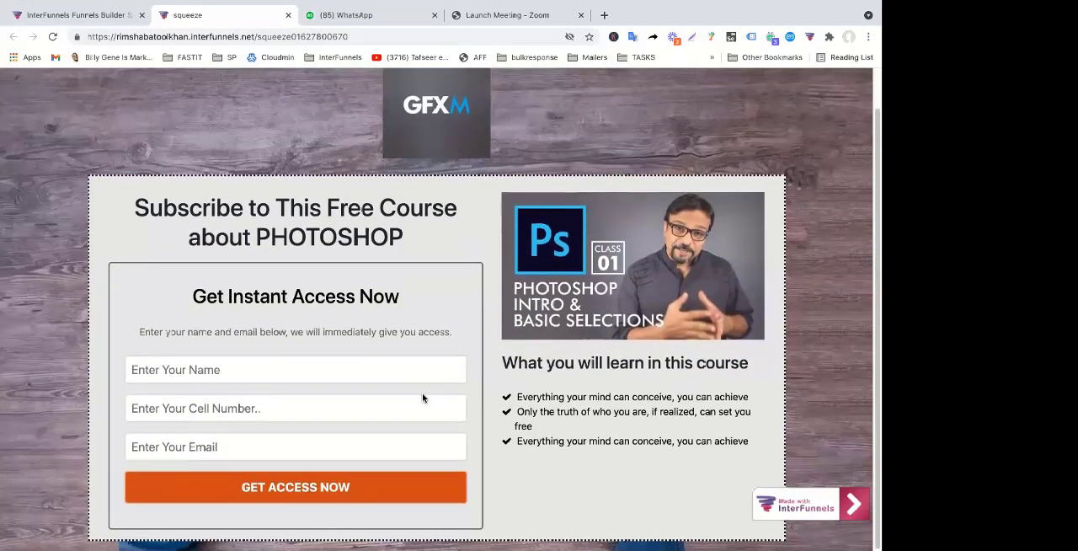
scroll(422, 393, "up", 1)
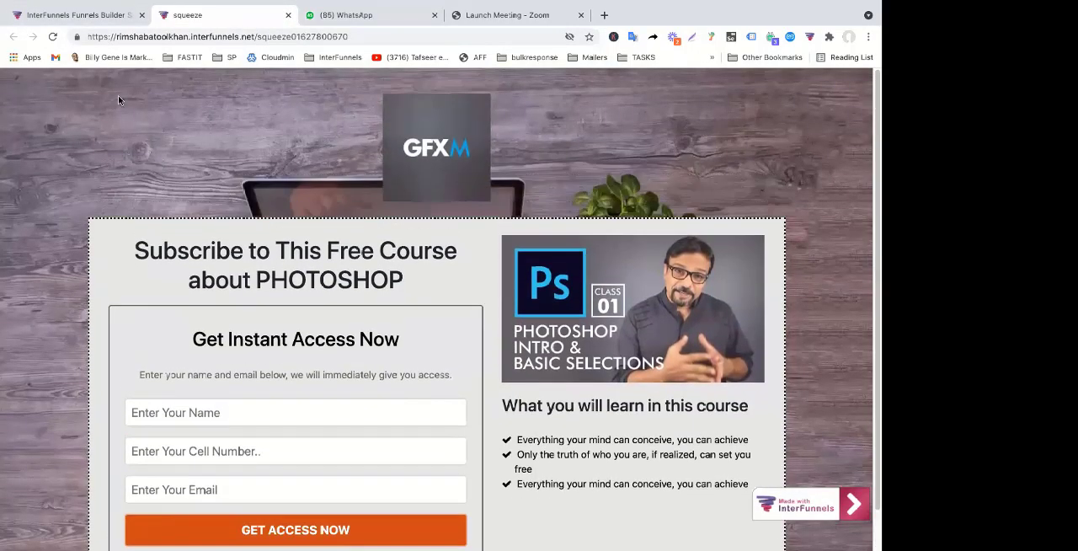
left_click(64, 17)
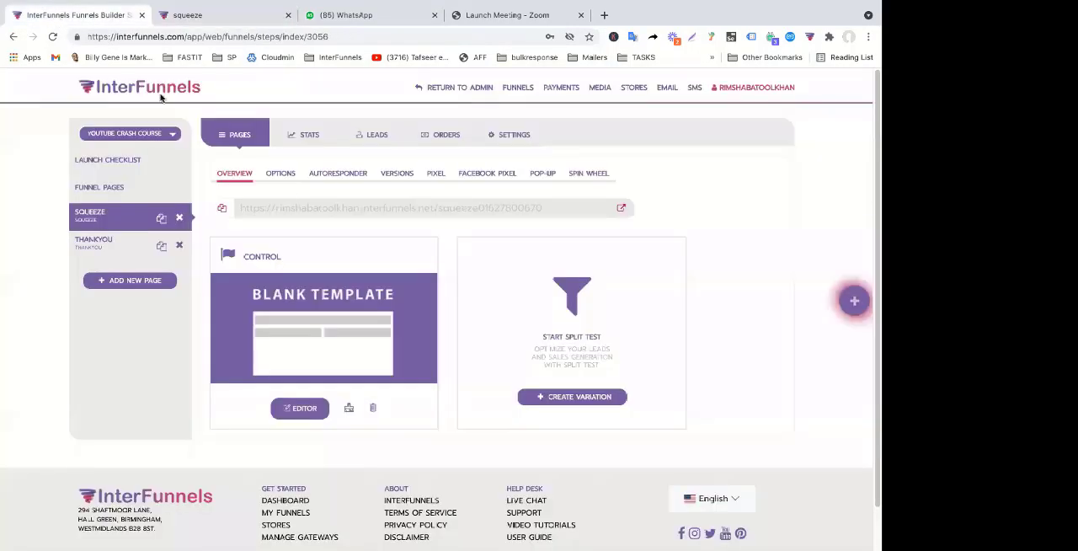
left_click(371, 136)
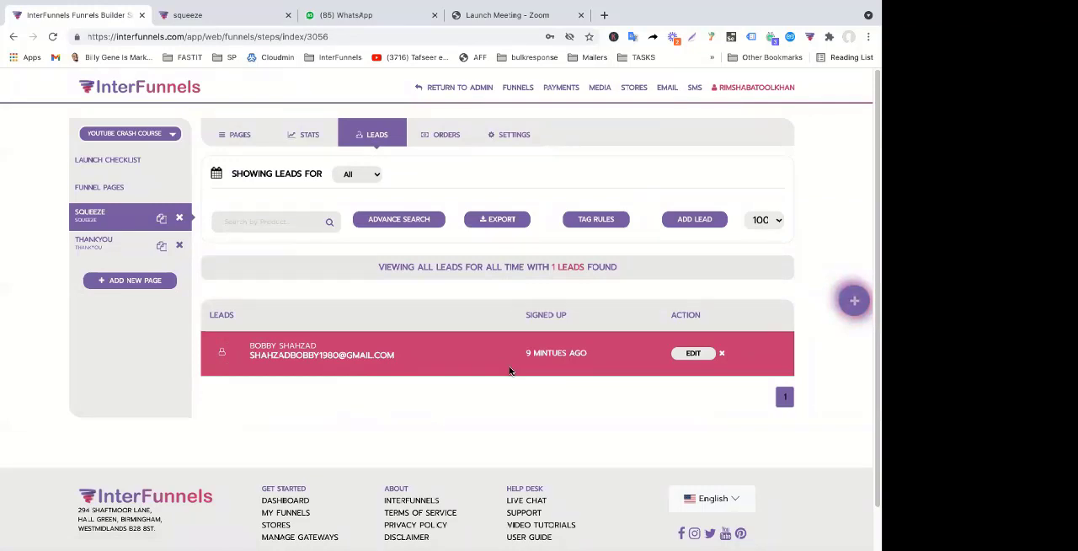
Draft a tag rule with the tag "no cell" where Email contains "gmail", and close the rule form
left_click(604, 222)
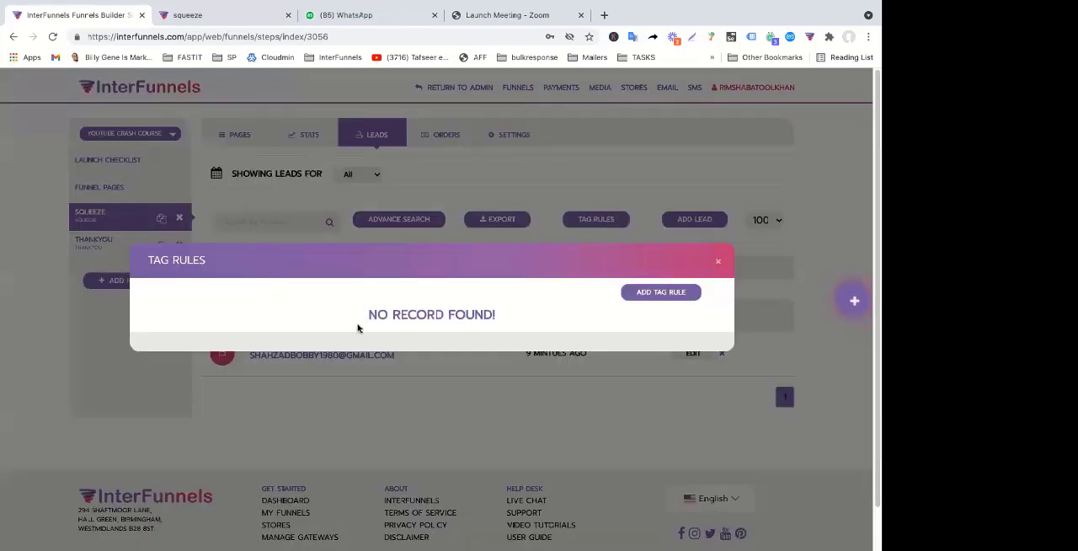
left_click(660, 292)
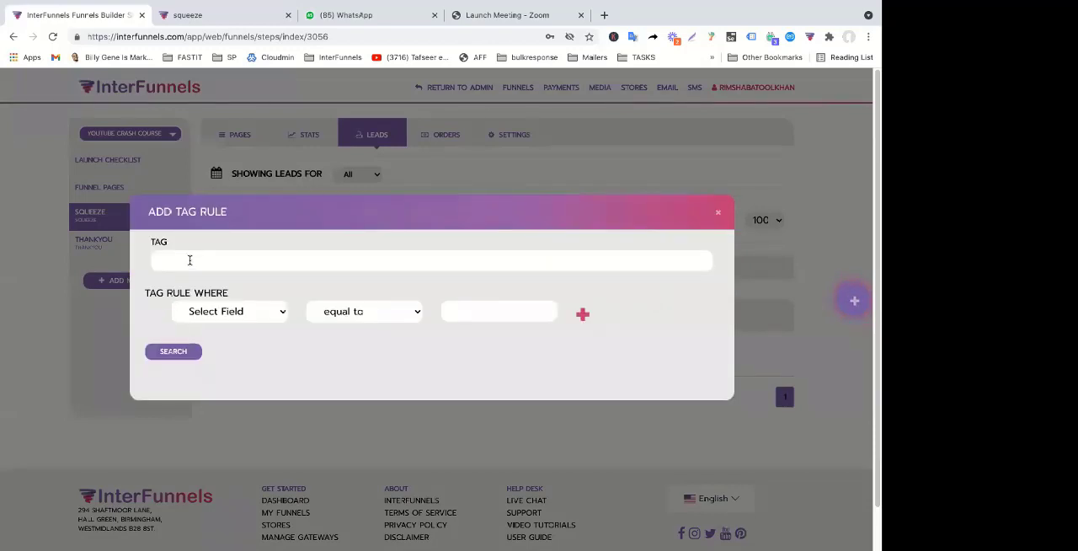
left_click(228, 311)
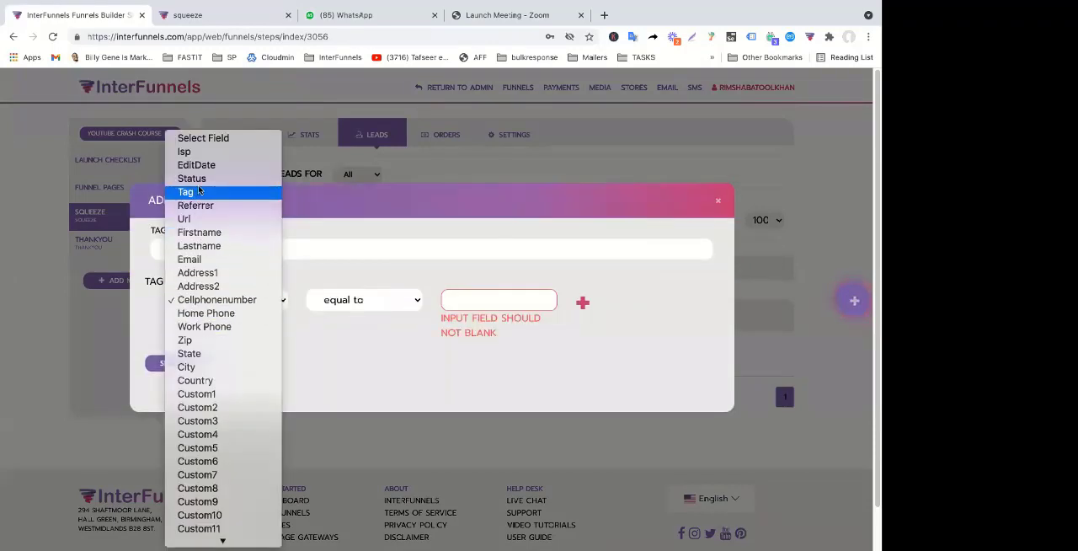
left_click(203, 263)
left_click(364, 299)
left_click(346, 368)
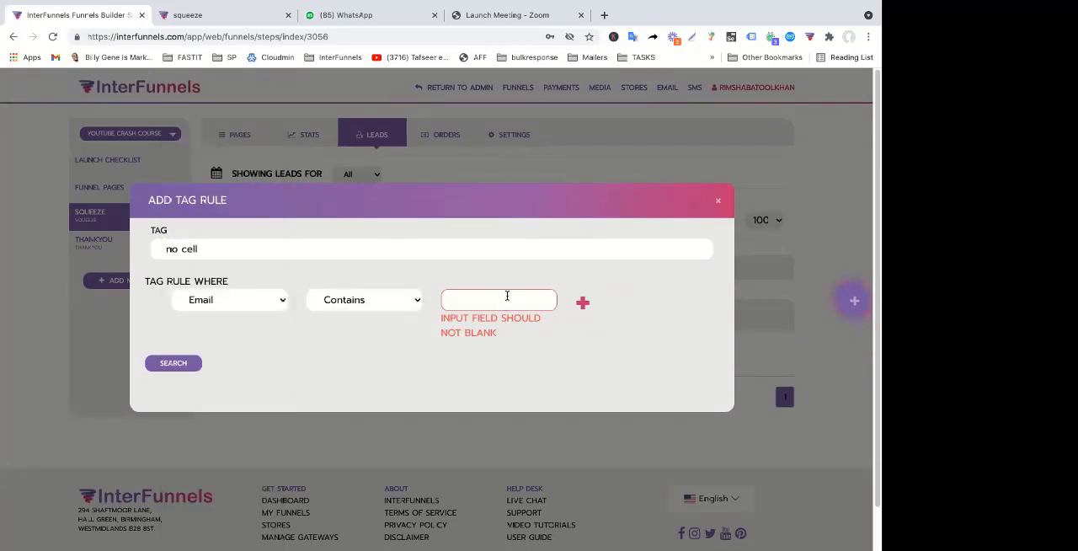
left_click(506, 296)
type("gmail")
left_click(176, 362)
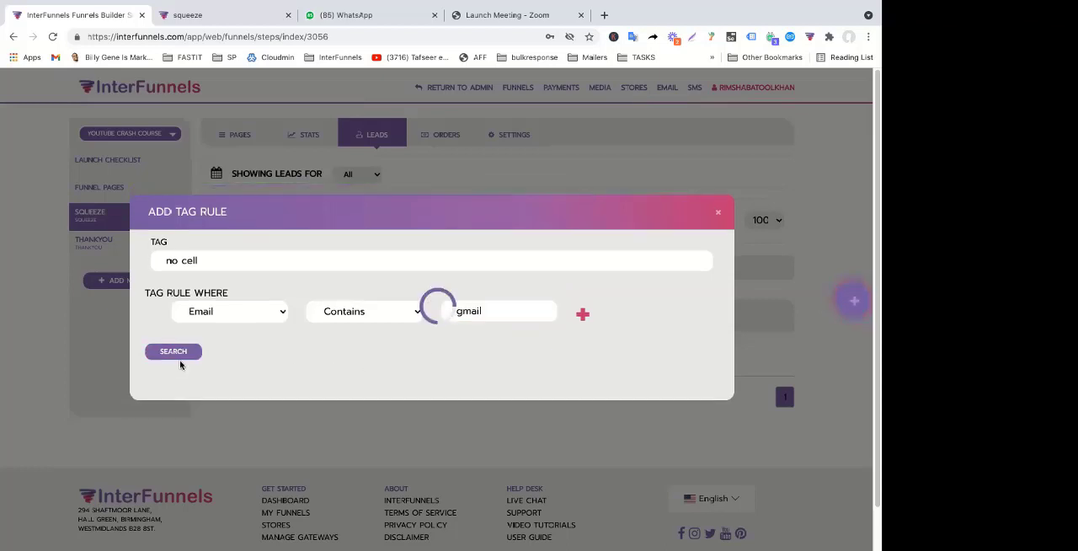
left_click(717, 212)
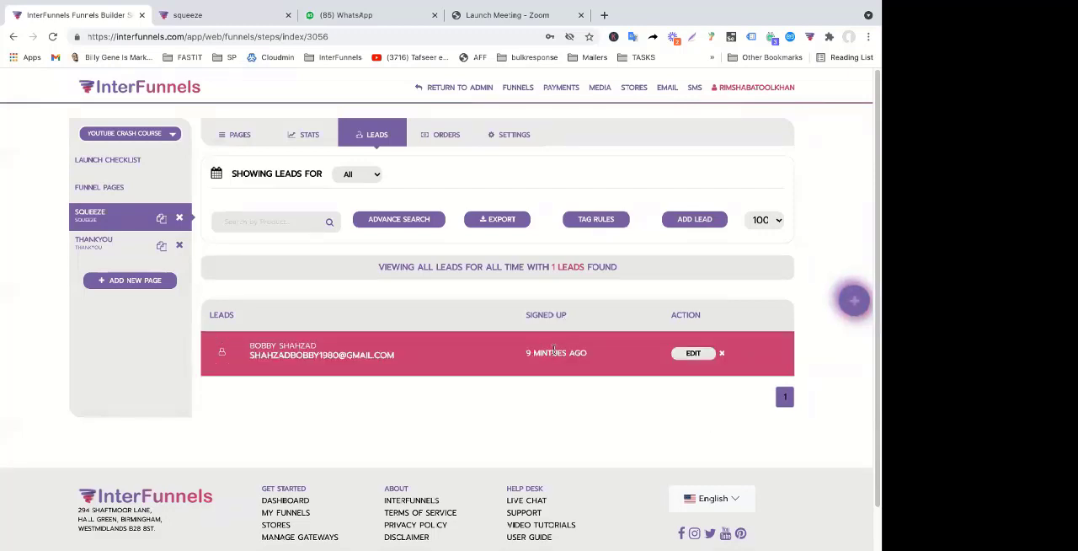
Open the captured lead's profile from the leads list and review its general info and address fields
scroll(553, 352, "down", 1)
scroll(555, 350, "up", 1)
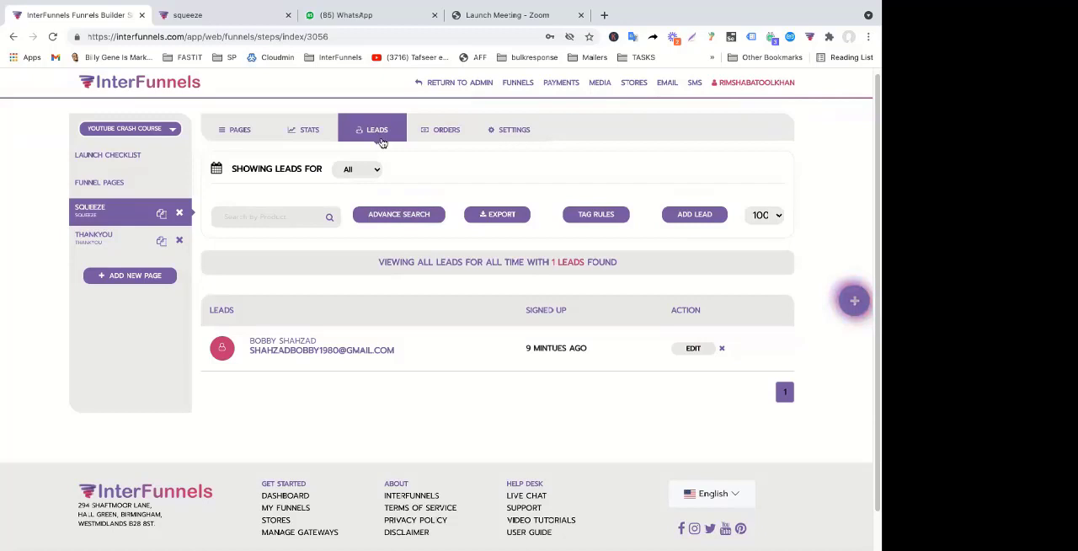
left_click(696, 349)
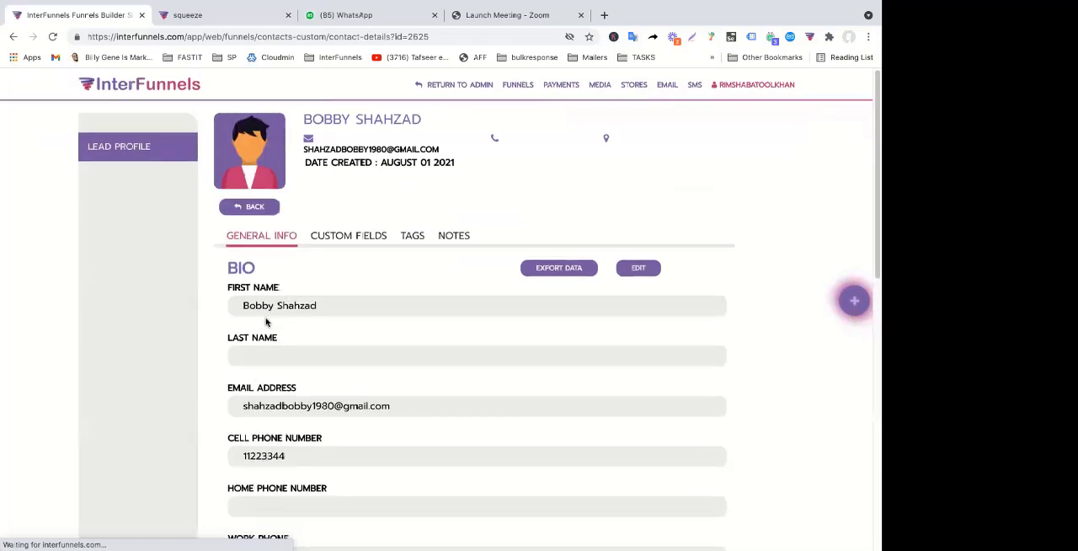
scroll(266, 322, "down", 3)
scroll(283, 219, "down", 2)
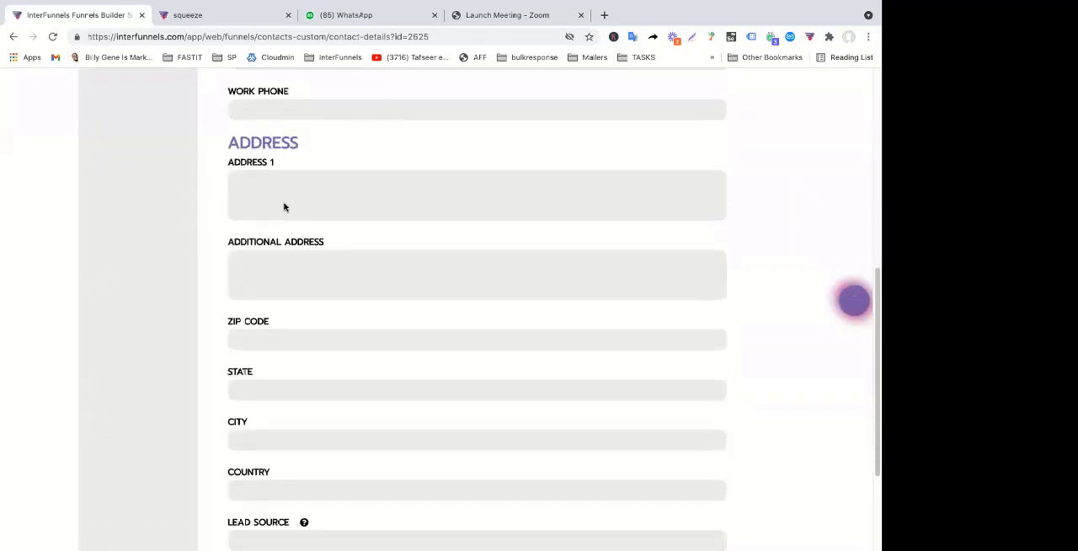
Review the remaining address fields and the Lead Source field of the lead's profile
scroll(283, 228, "down", 2)
scroll(293, 250, "up", 7)
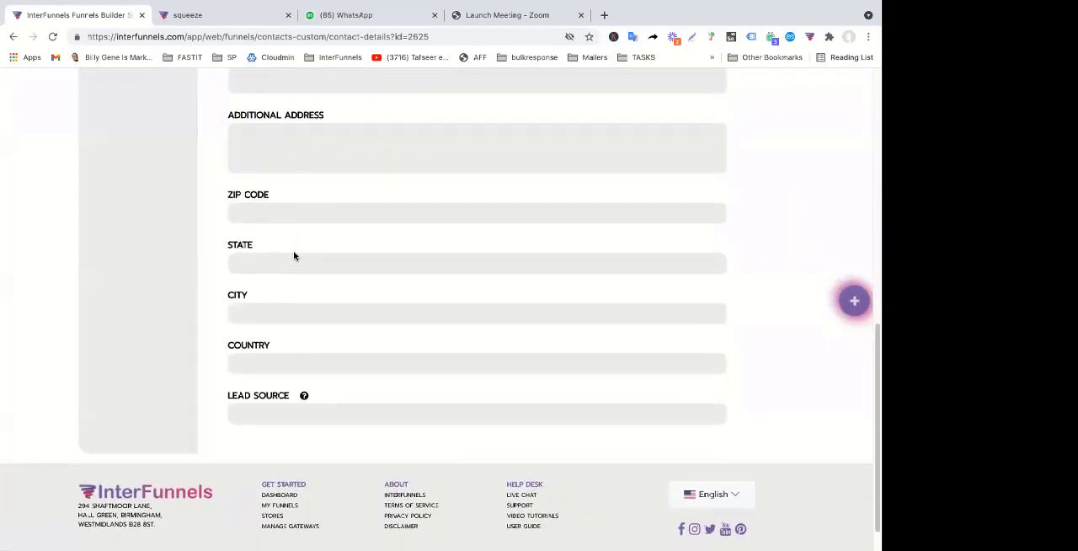
scroll(293, 250, "down", 7)
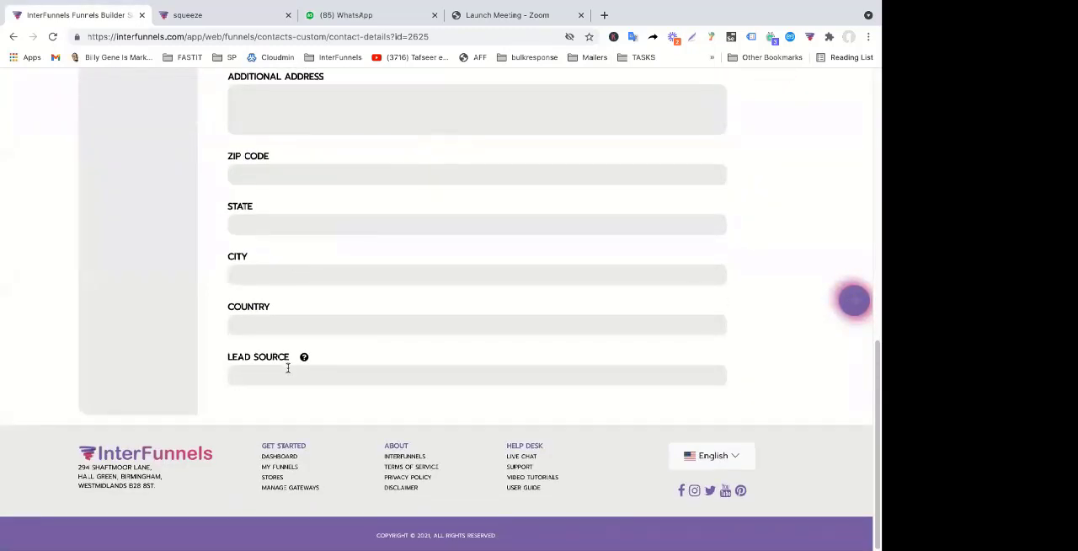
Reload the live squeeze page with the tracking parameter "?a=video1" appended to its address
left_click(231, 16)
left_click(416, 34)
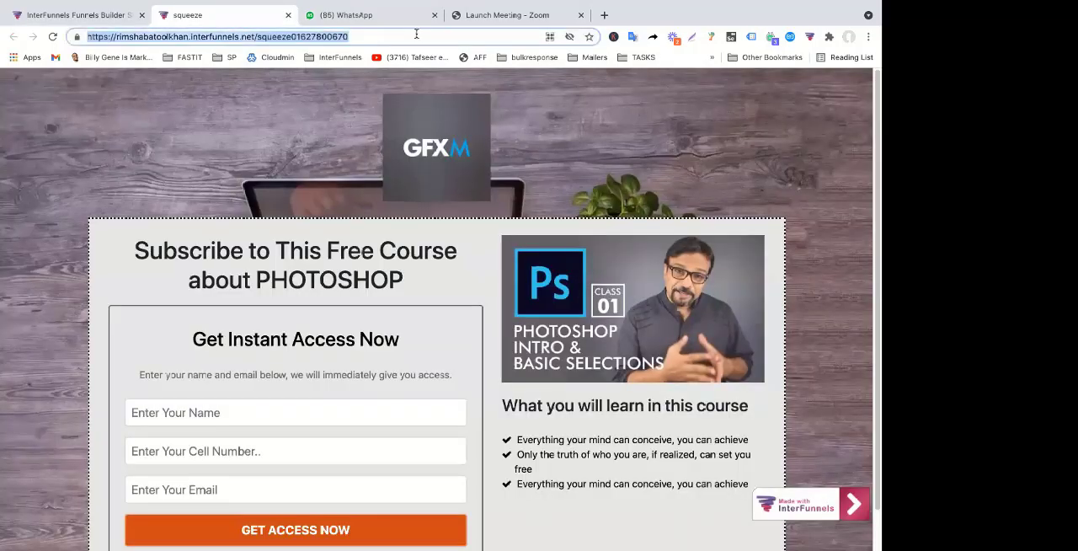
left_click(416, 34)
type("?a")
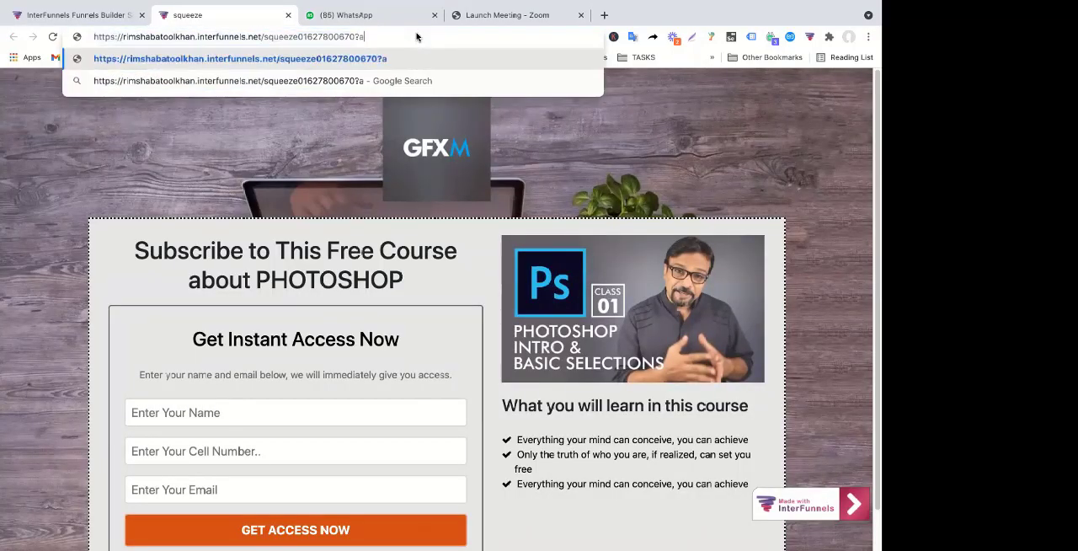
type("=video1")
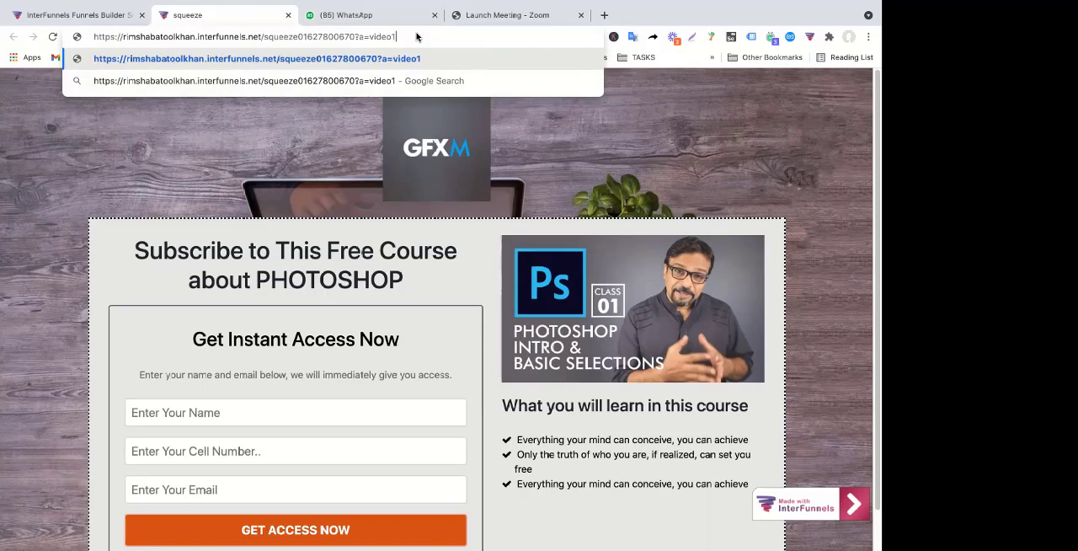
key("Return")
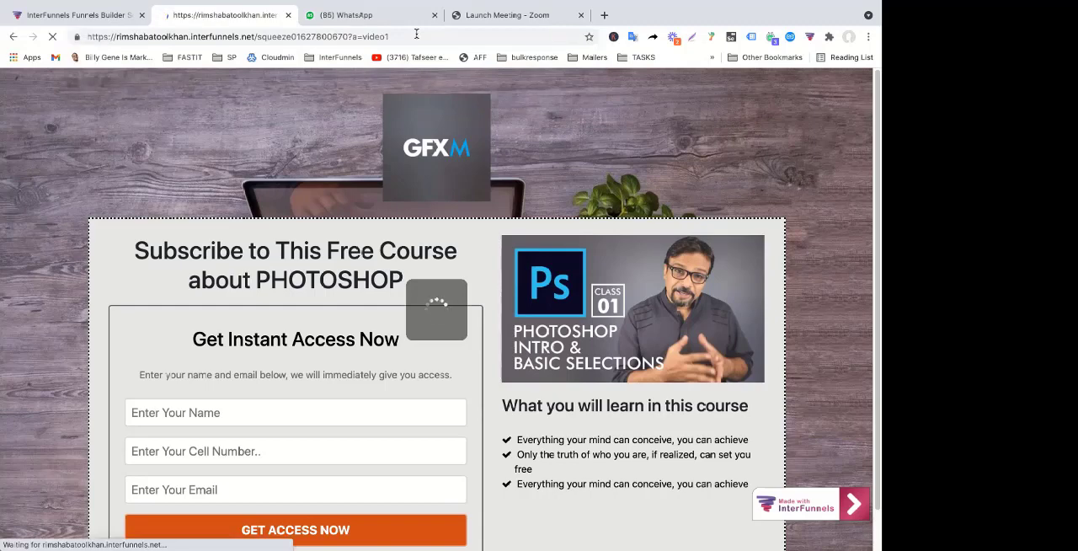
Fill in the opt-in form with a test name and enter the test e-mail in both the cell number and e-mail fields
left_click(274, 410)
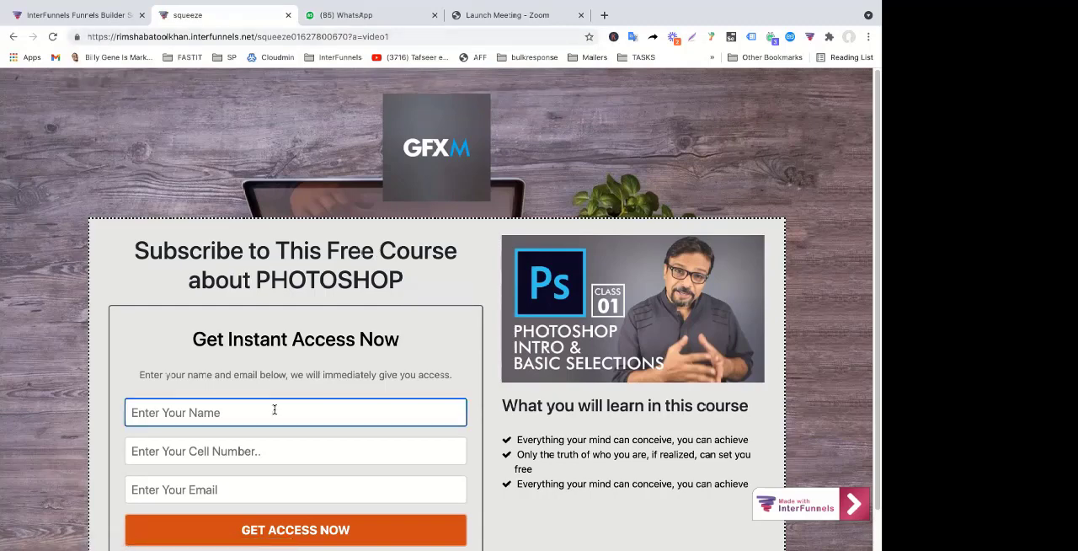
type("Bobb2")
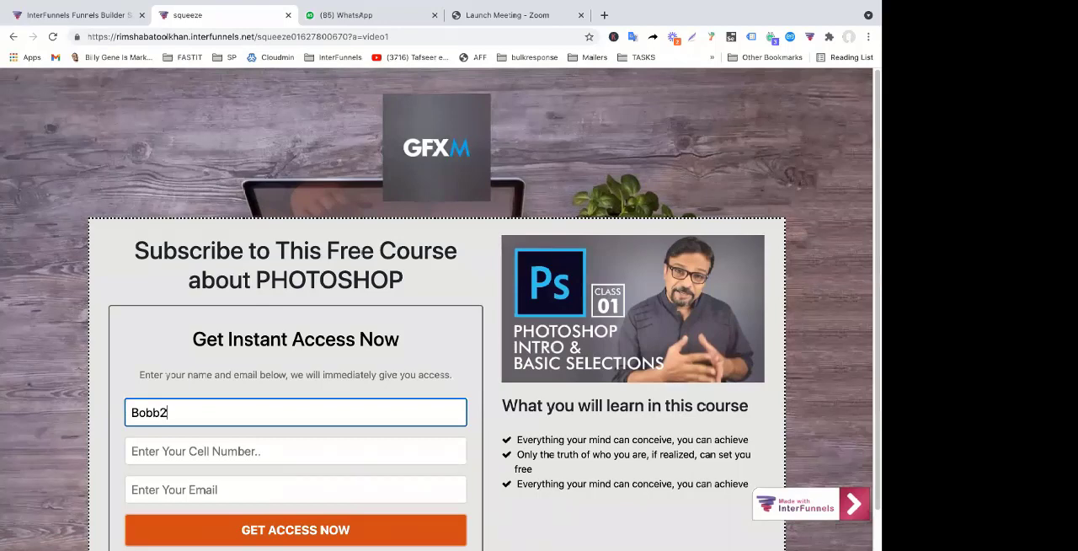
key("Tab")
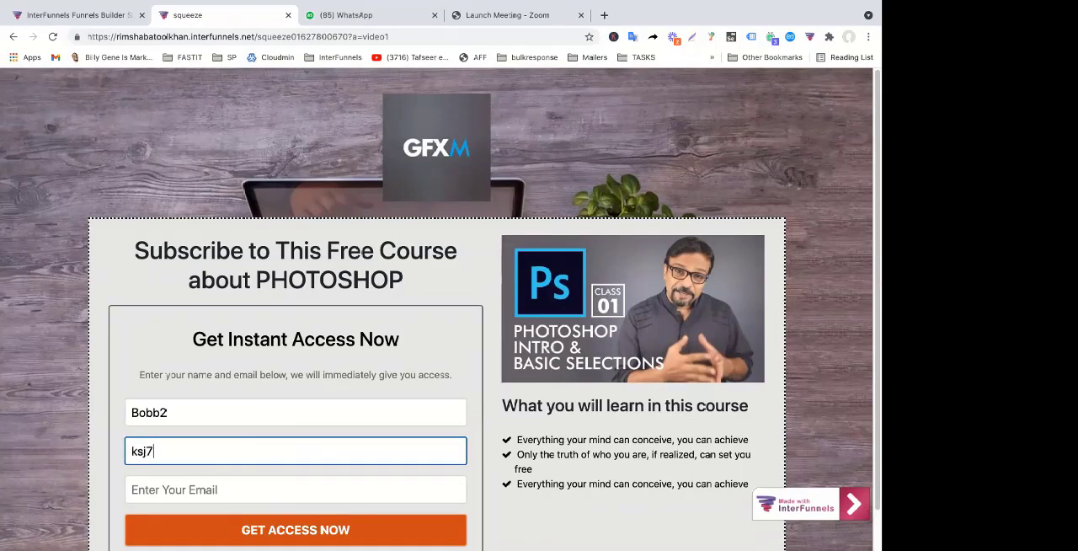
key("Tab")
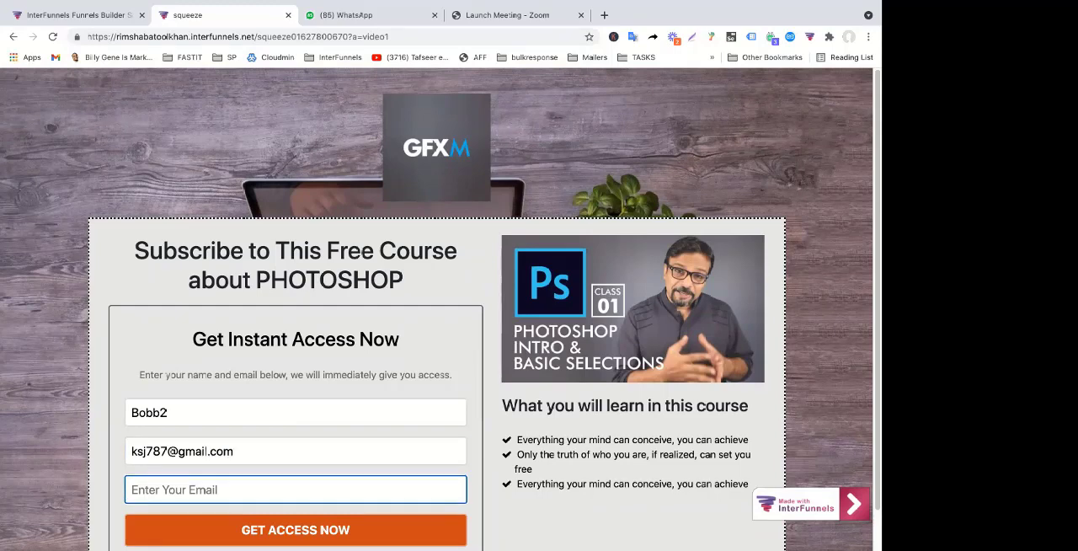
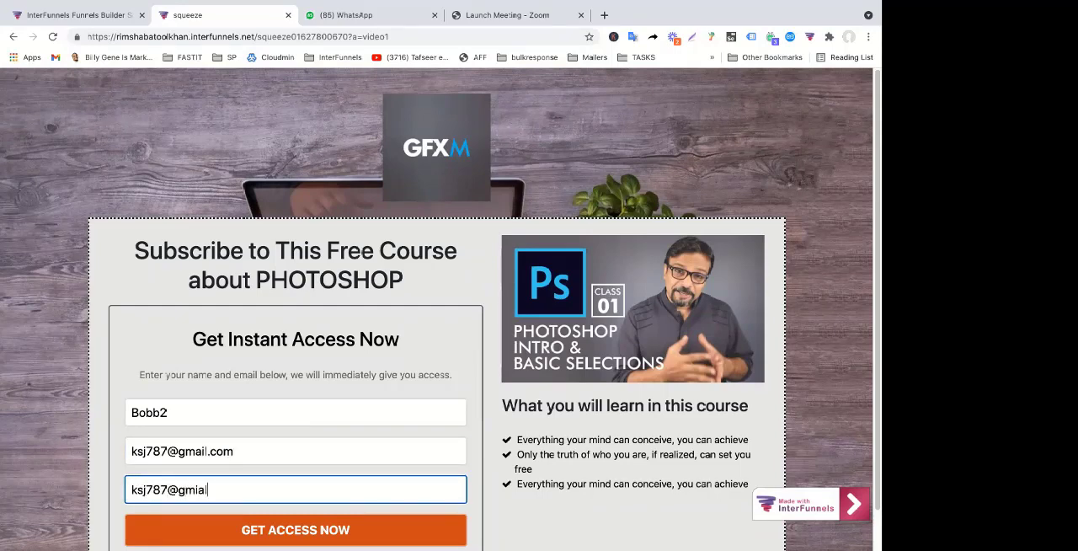
key("Tab")
Replace the cell number field's entry with a test phone number and submit the opt-in form
triple_click(254, 444)
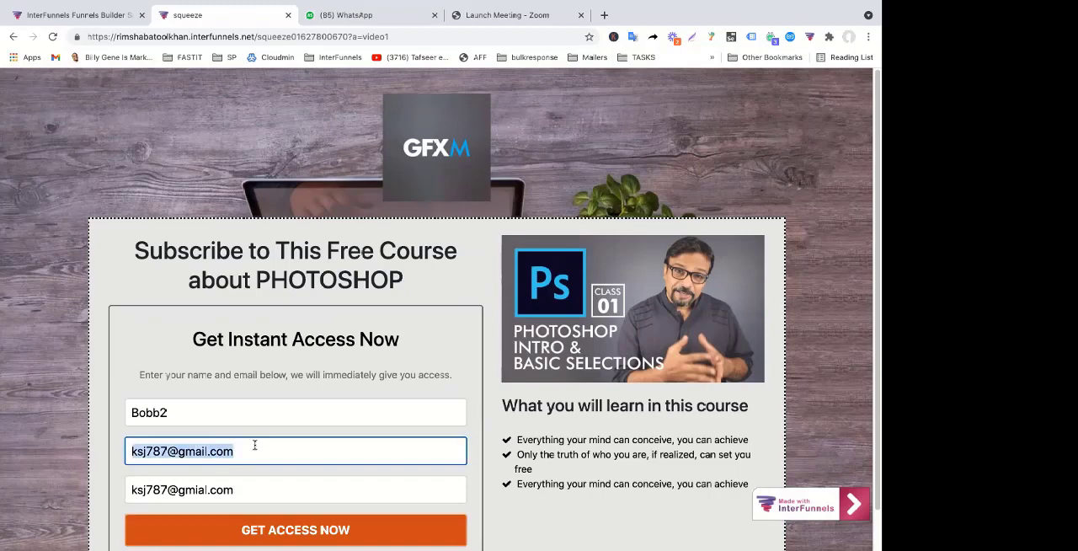
type("343554532")
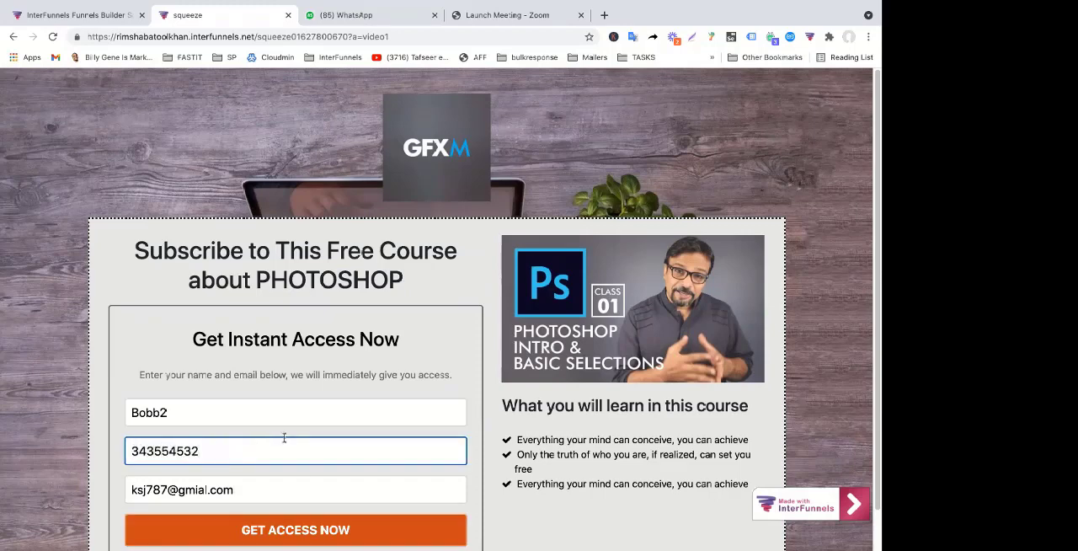
left_click(339, 530)
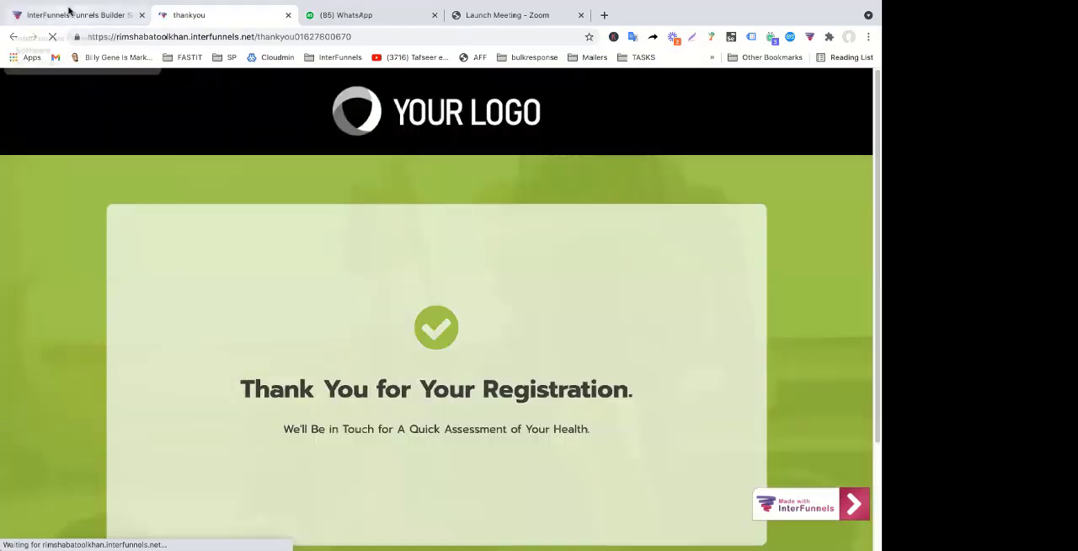
Return to the funnel's leads list, open the newly submitted lead's profile, and check its Lead Source field
left_click(67, 13)
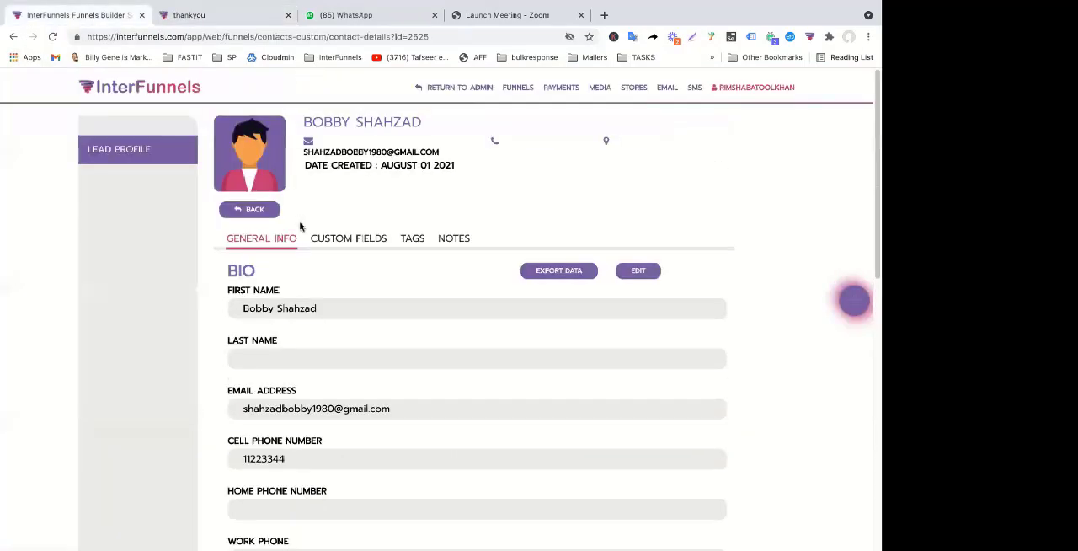
left_click(234, 210)
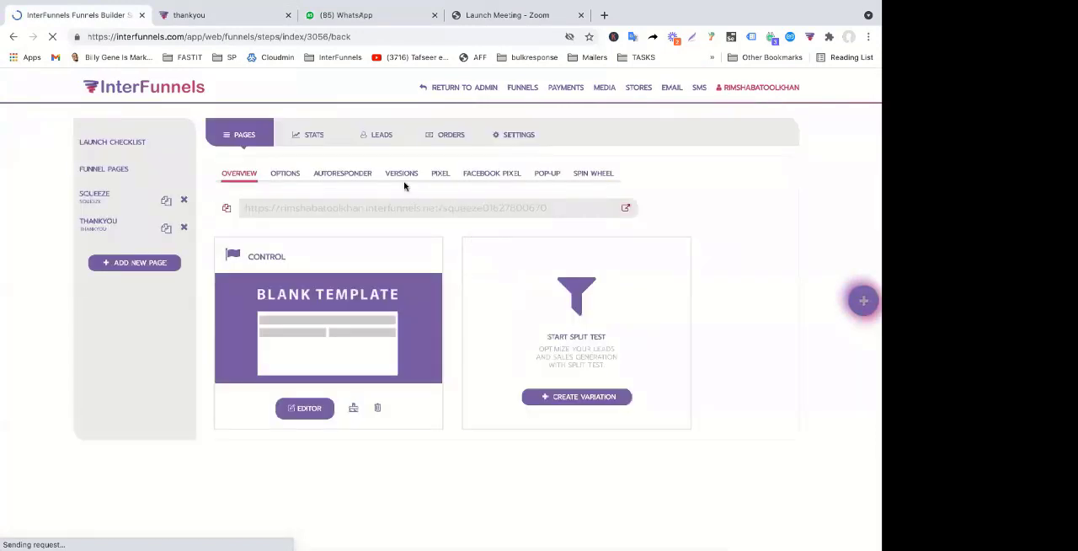
left_click(378, 135)
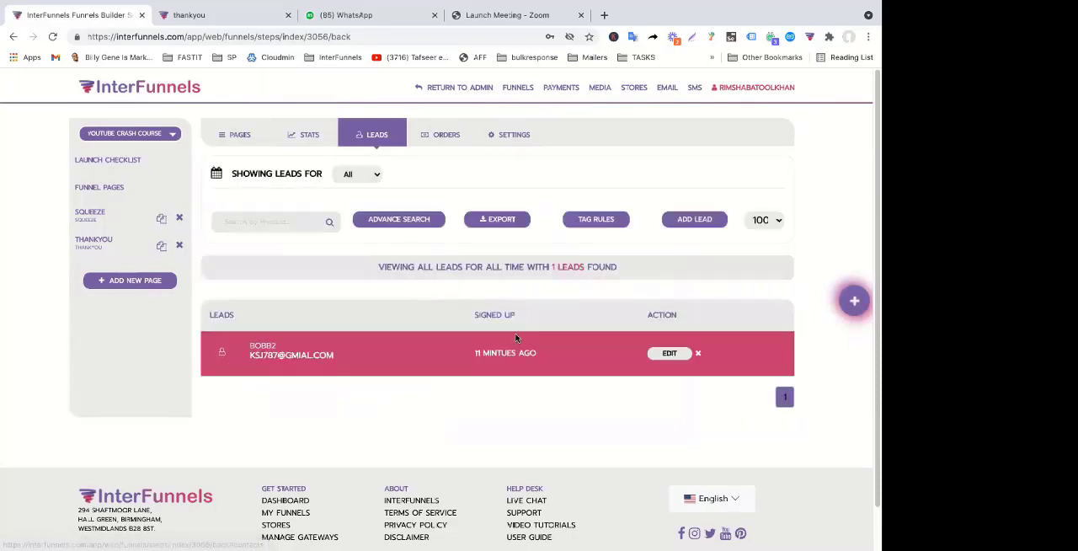
left_click(669, 354)
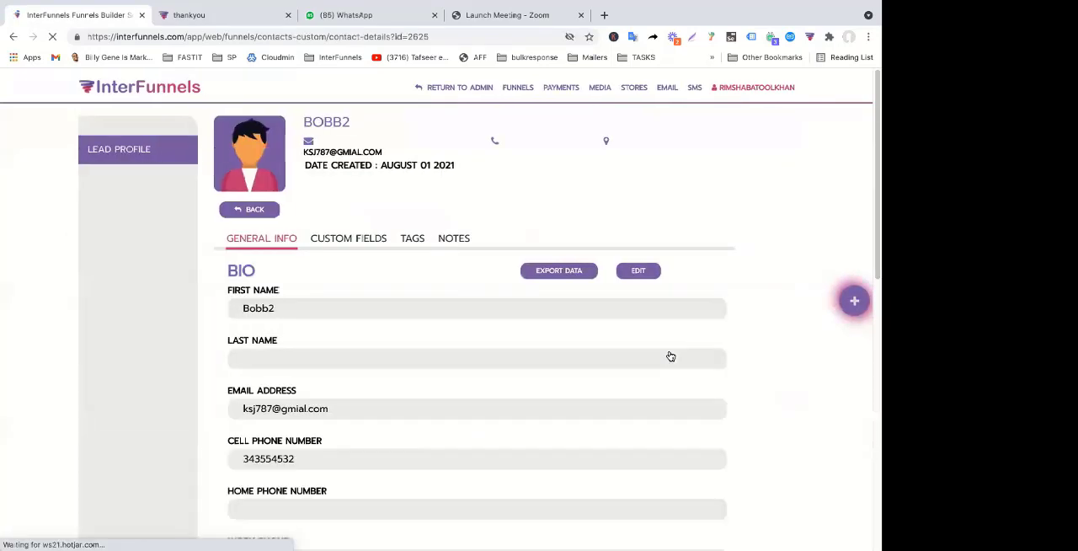
scroll(669, 356, "down", 2)
scroll(671, 356, "down", 5)
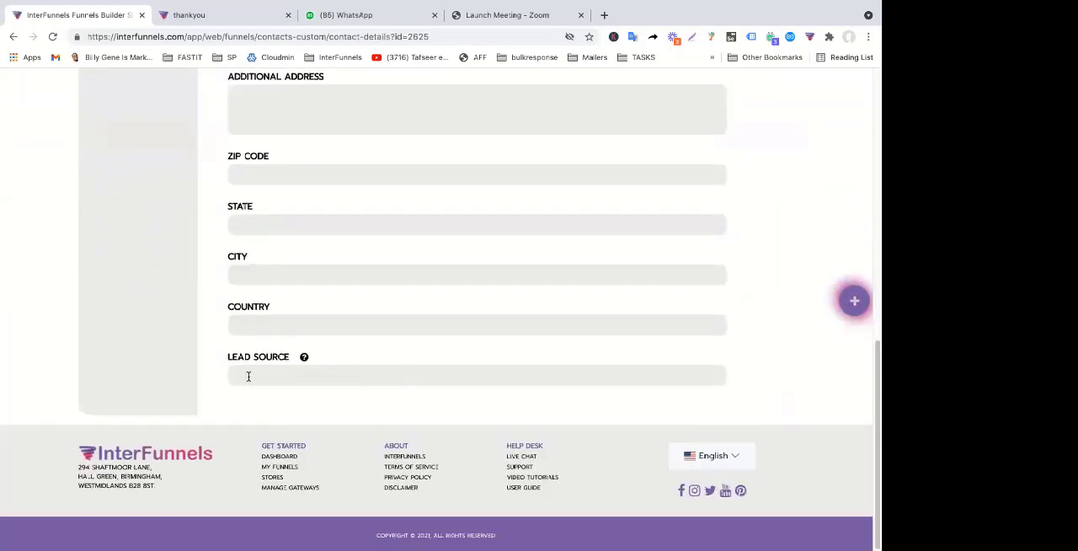
Go back from the thank-you page to the a=video1 squeeze page and reload it for a blank form
left_click(242, 17)
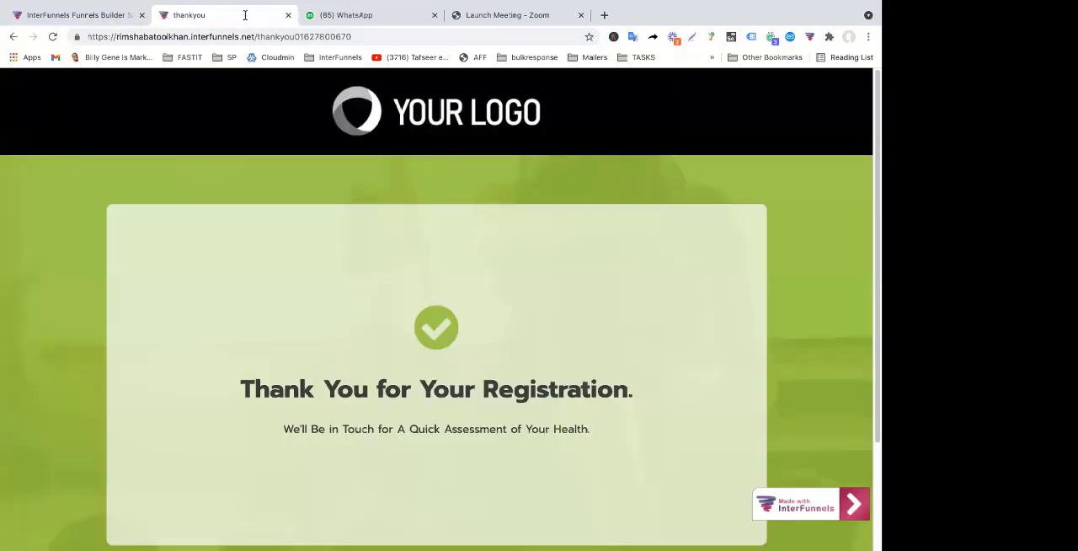
left_click(13, 36)
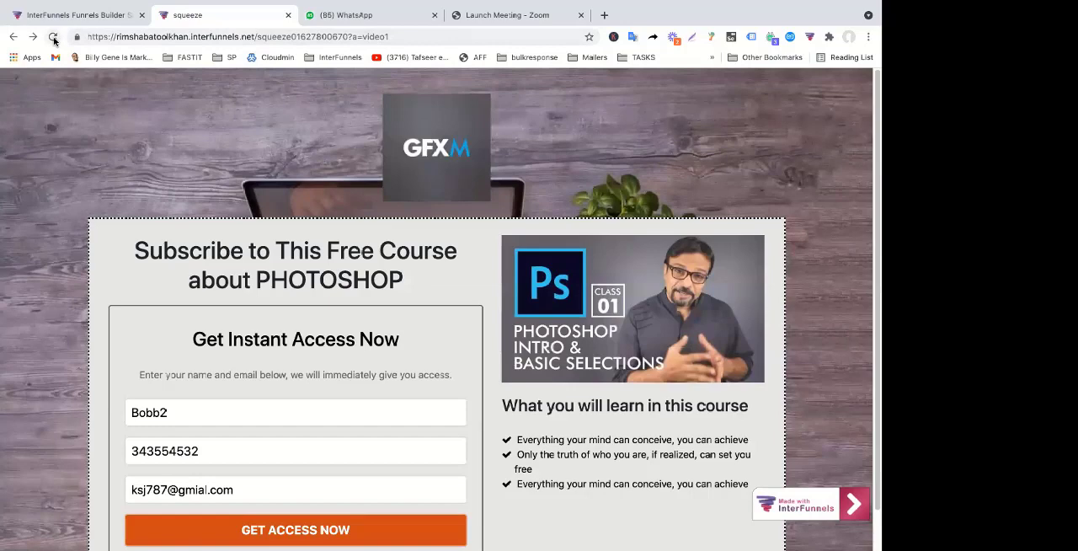
left_click(54, 37)
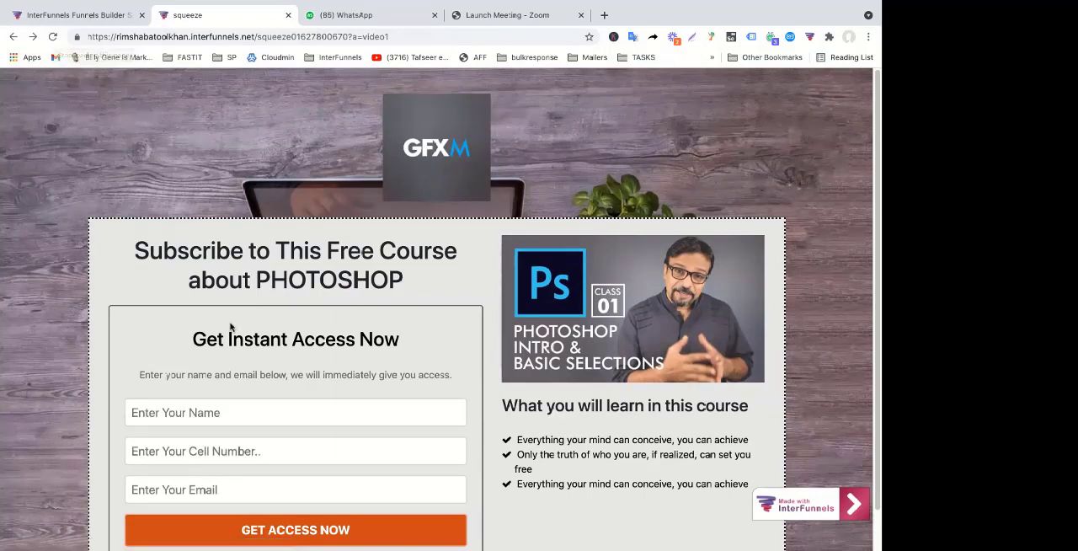
Submit the squeeze page's opt-in form again with a different test name, cell number and e-mail
left_click(185, 415)
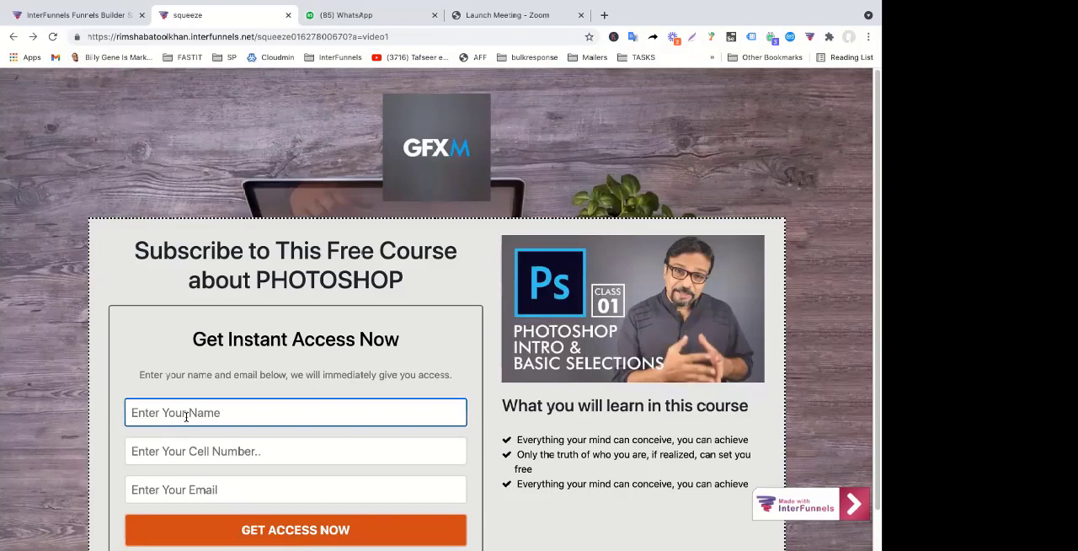
type("Bobby3")
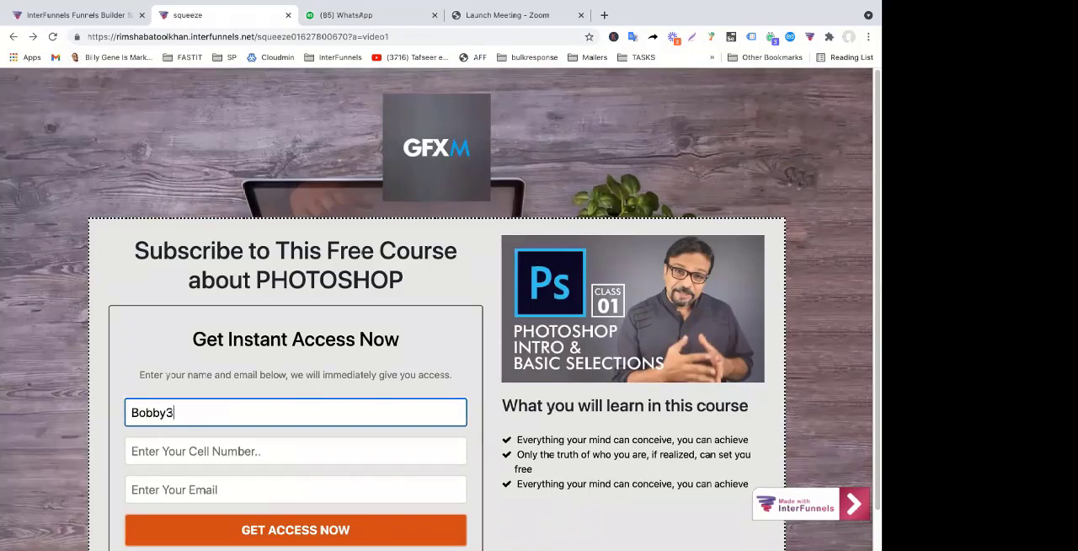
key("Tab")
type("2342342§")
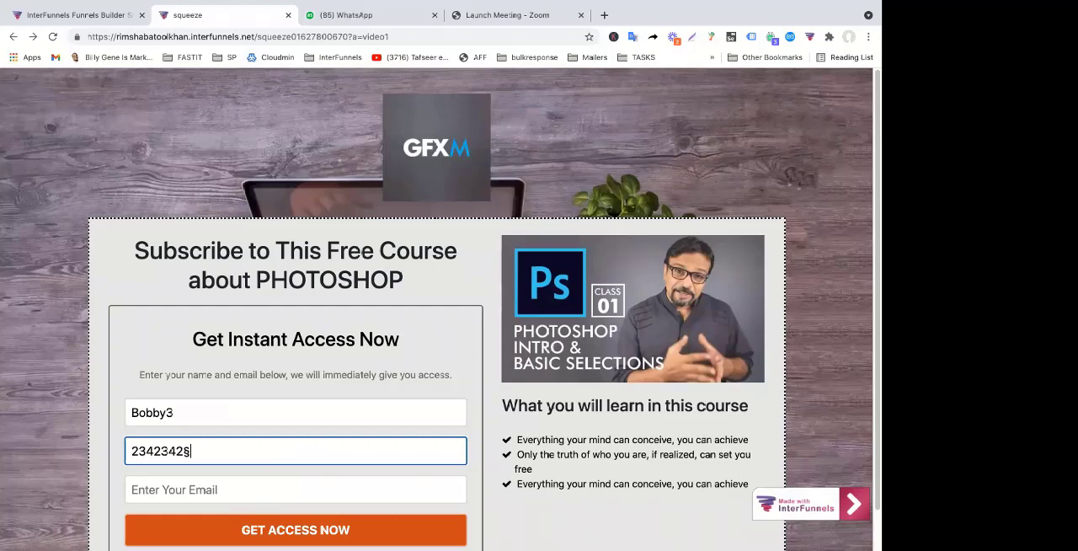
key("Tab")
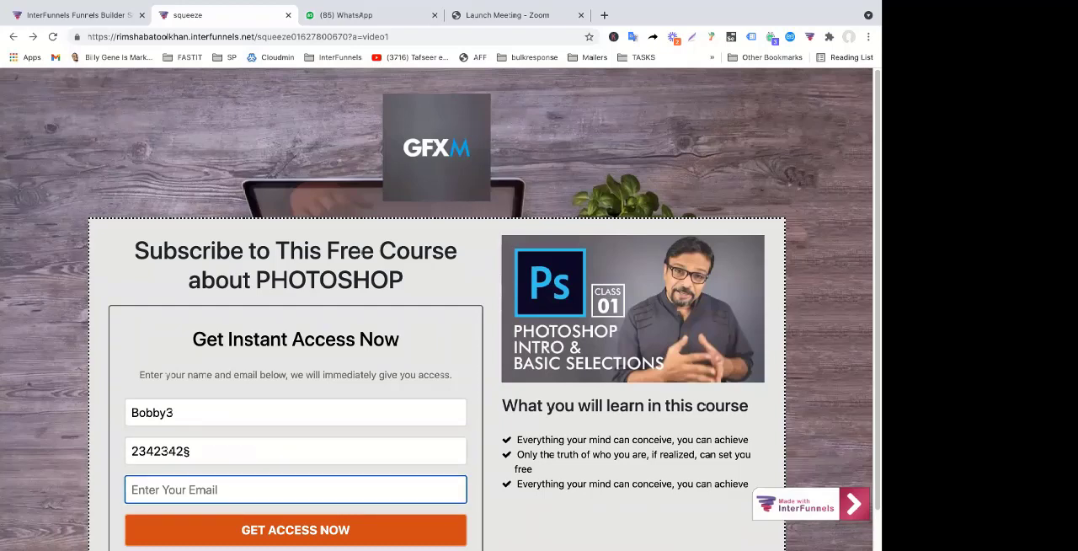
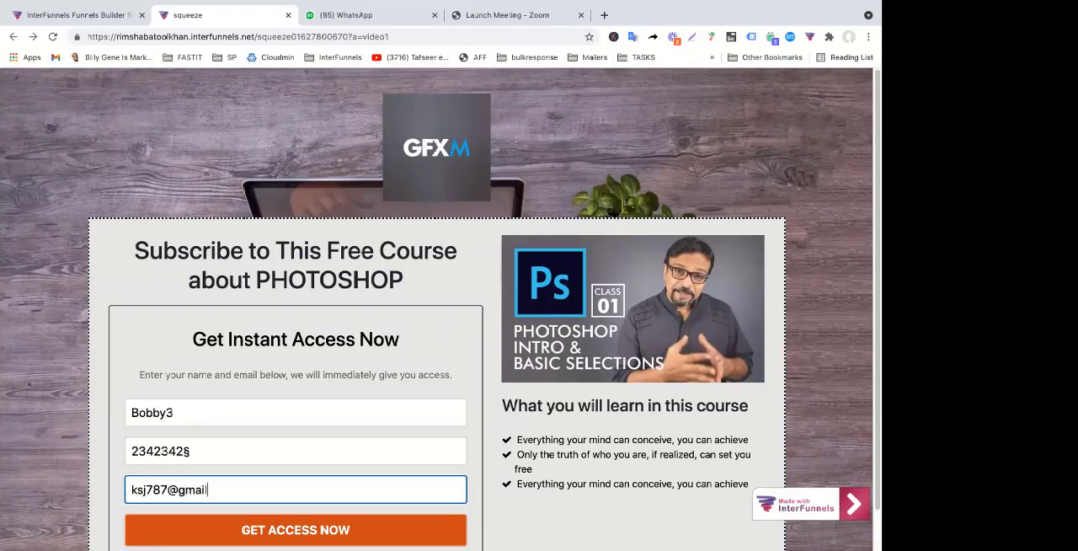
key("Tab")
key("Return")
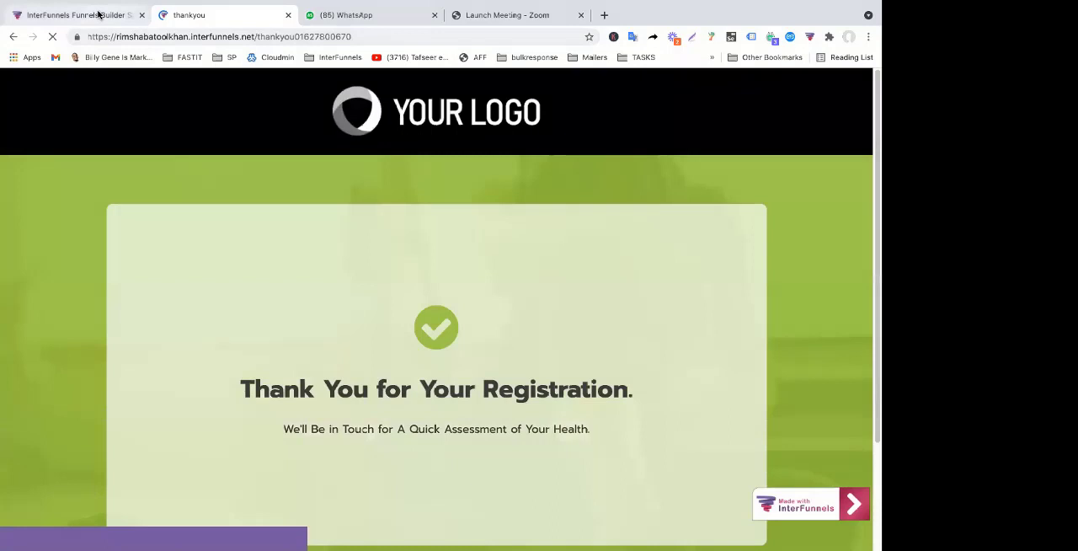
Reopen the lead's profile from the funnel's leads list and check its phone, address and Lead Source fields after the second submission
left_click(97, 14)
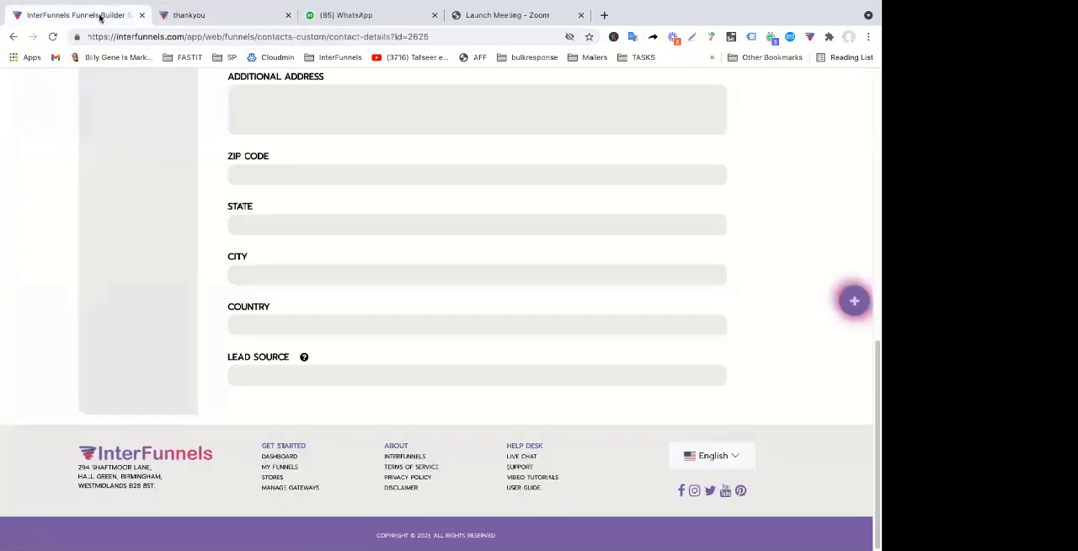
scroll(320, 286, "up", 10)
left_click(247, 217)
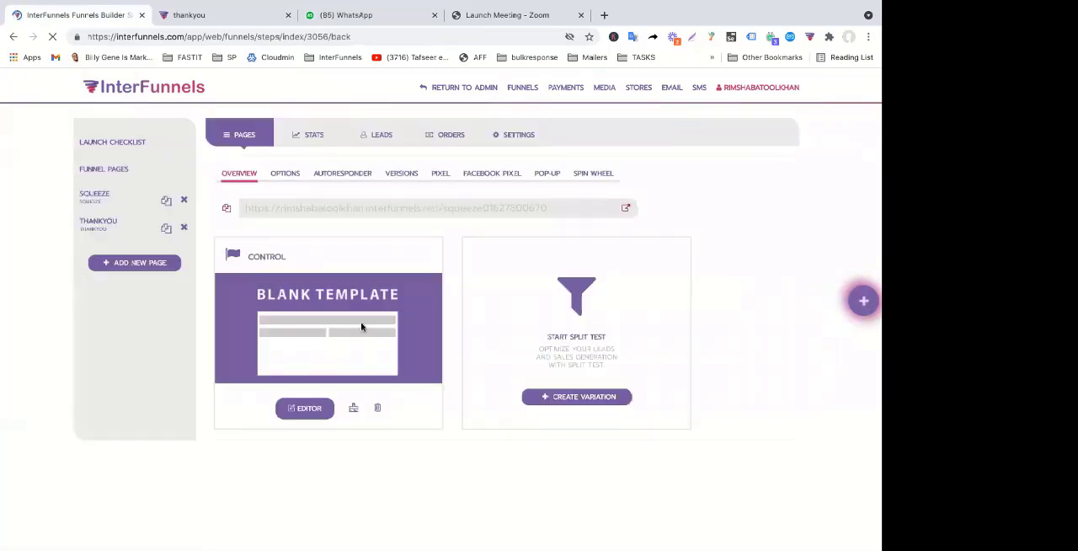
left_click(365, 149)
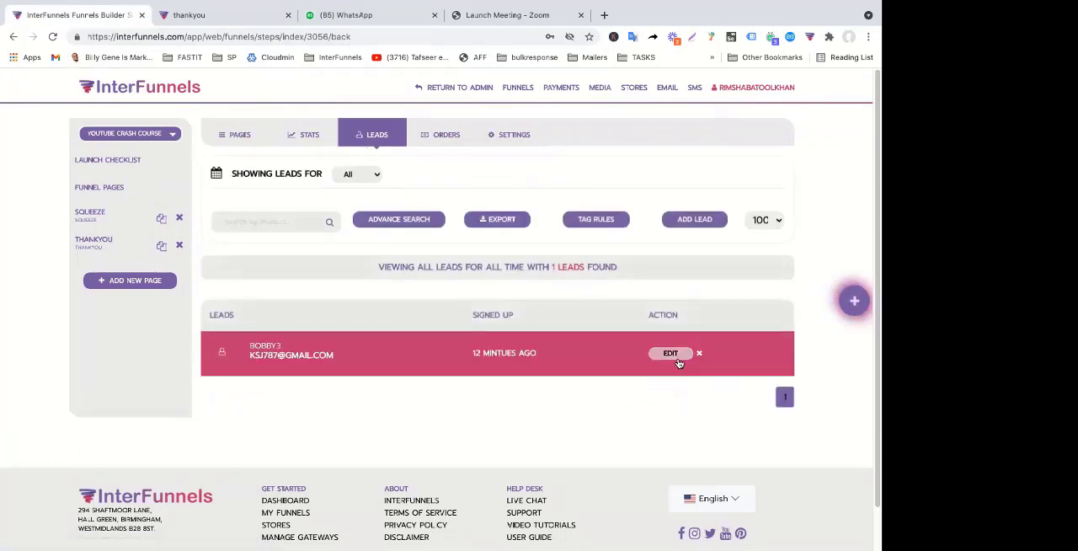
left_click(672, 353)
scroll(639, 409, "down", 7)
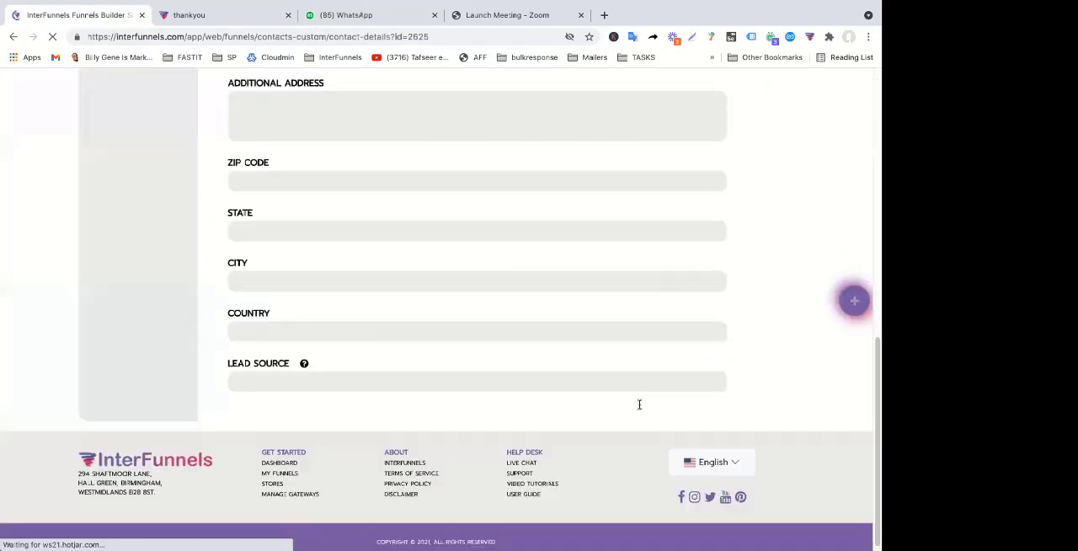
scroll(639, 407, "up", 2)
scroll(638, 408, "up", 1)
scroll(637, 408, "down", 5)
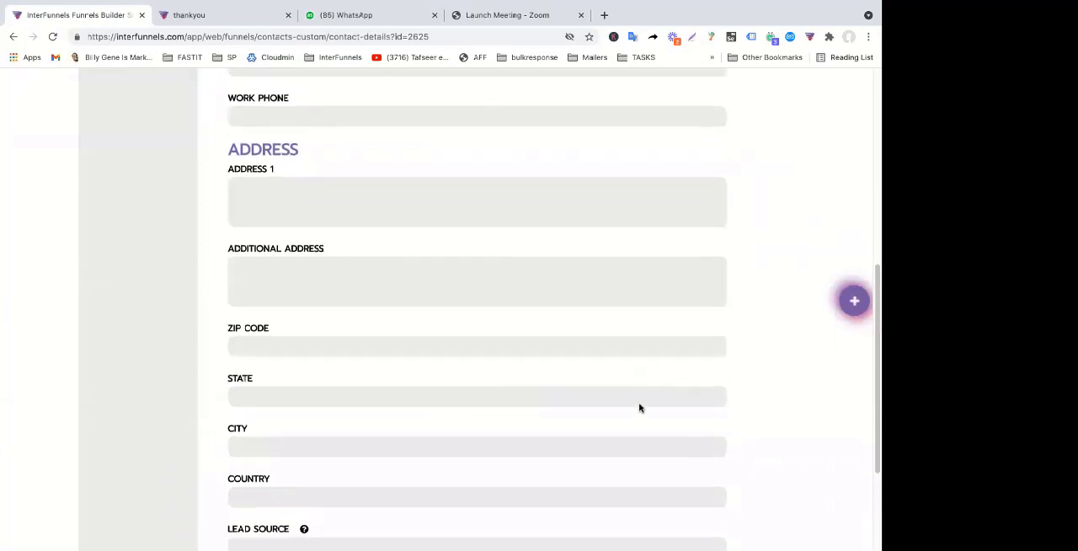
scroll(269, 385, "up", 3)
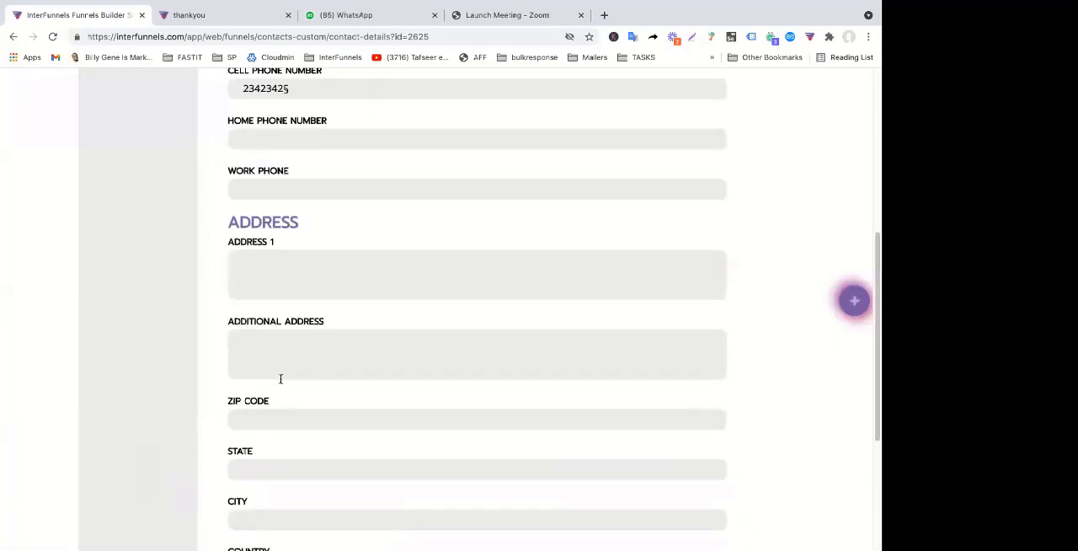
Leave the lead's profile and return to the funnel's leads list
left_click(225, 23)
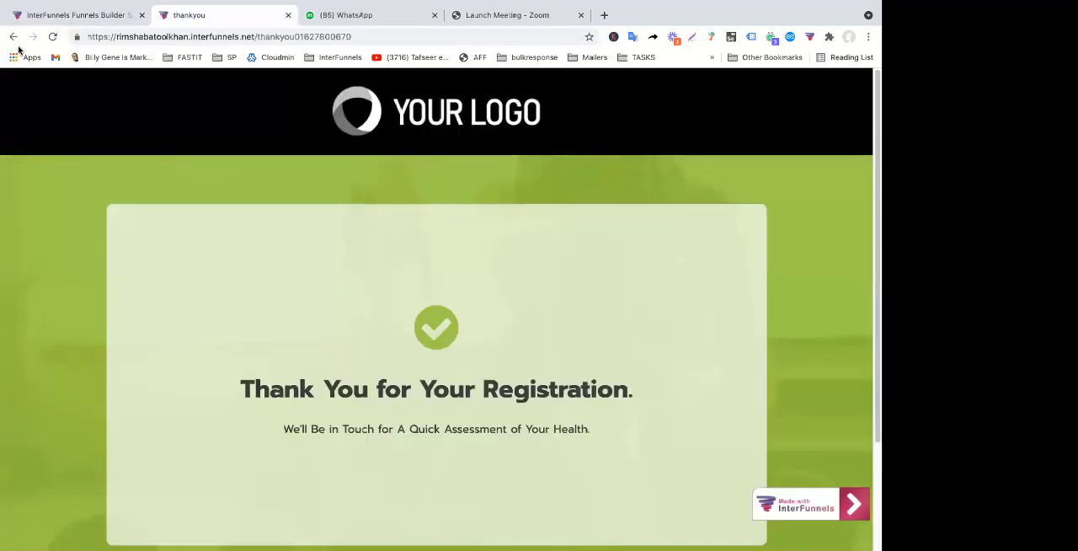
left_click(75, 14)
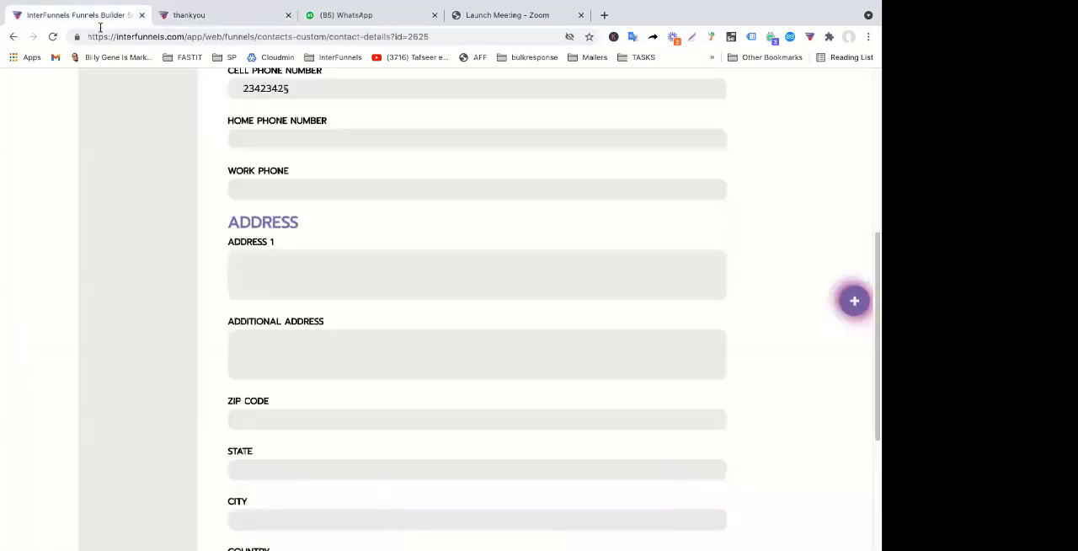
scroll(331, 141, "up", 5)
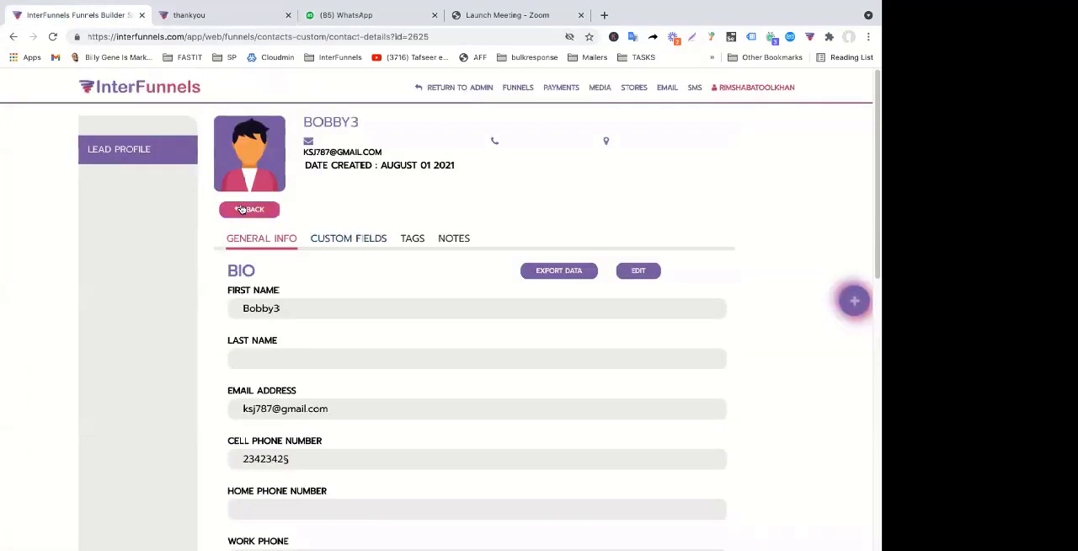
left_click(246, 207)
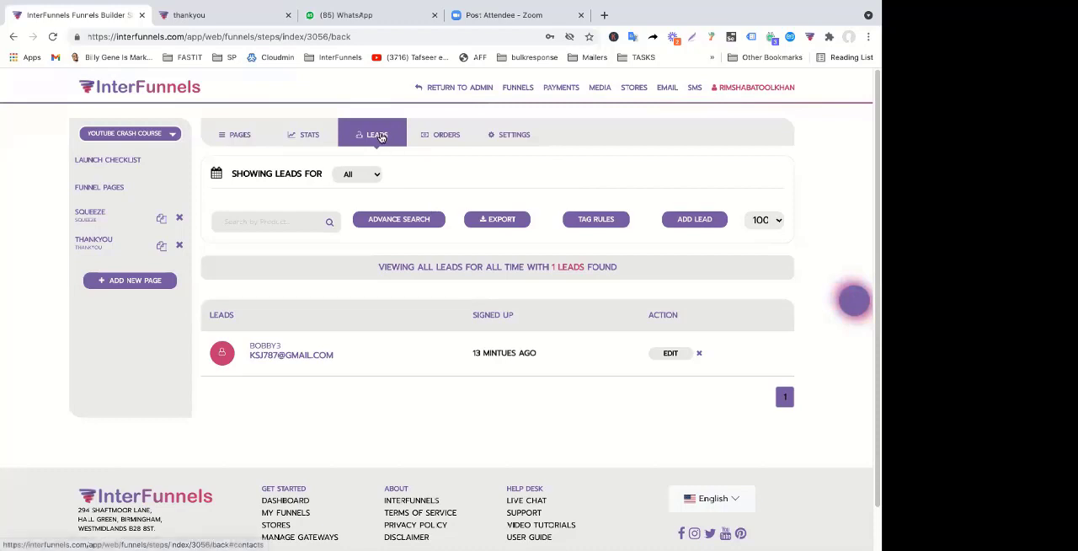
Open the subscribers of the YouTube Leads email list and compare the e-mail entries of the two newest test leads
left_click(665, 90)
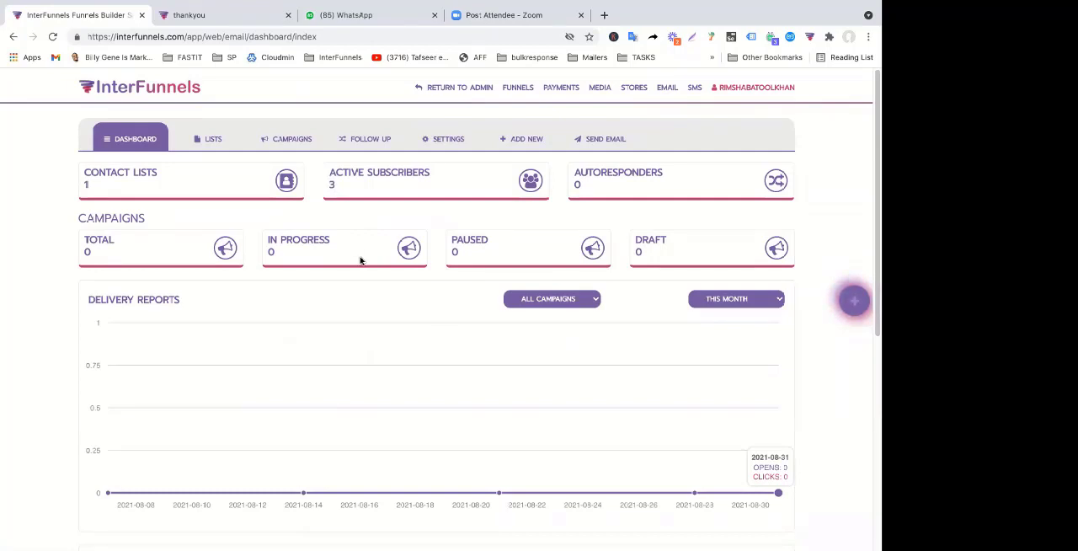
left_click(216, 140)
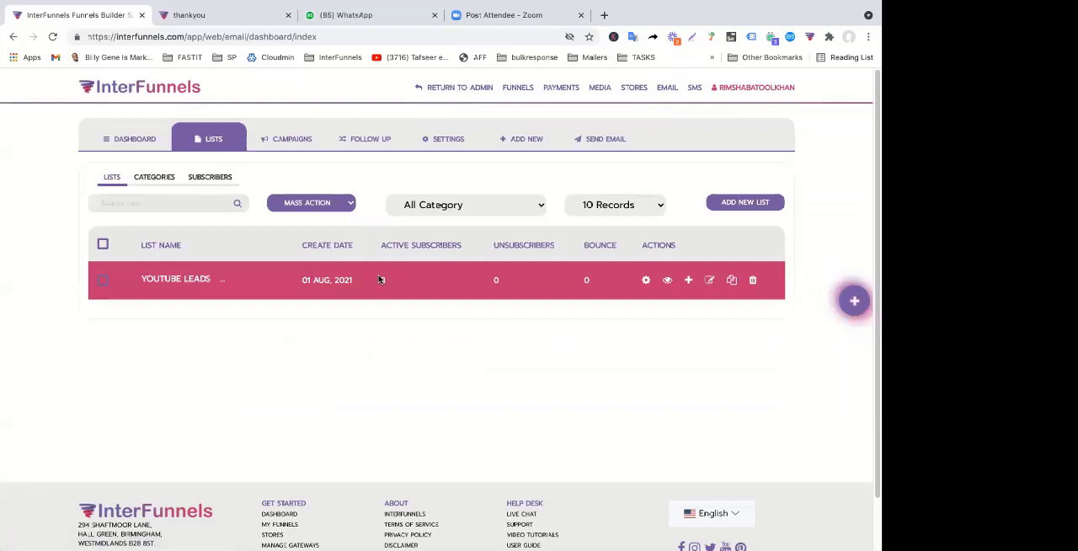
left_click(666, 280)
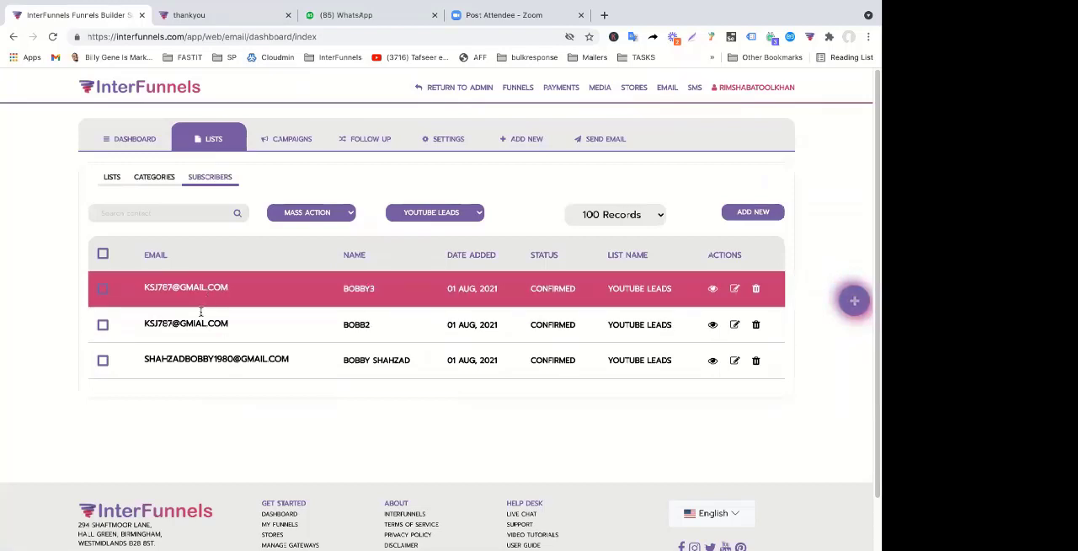
triple_click(201, 324)
triple_click(203, 289)
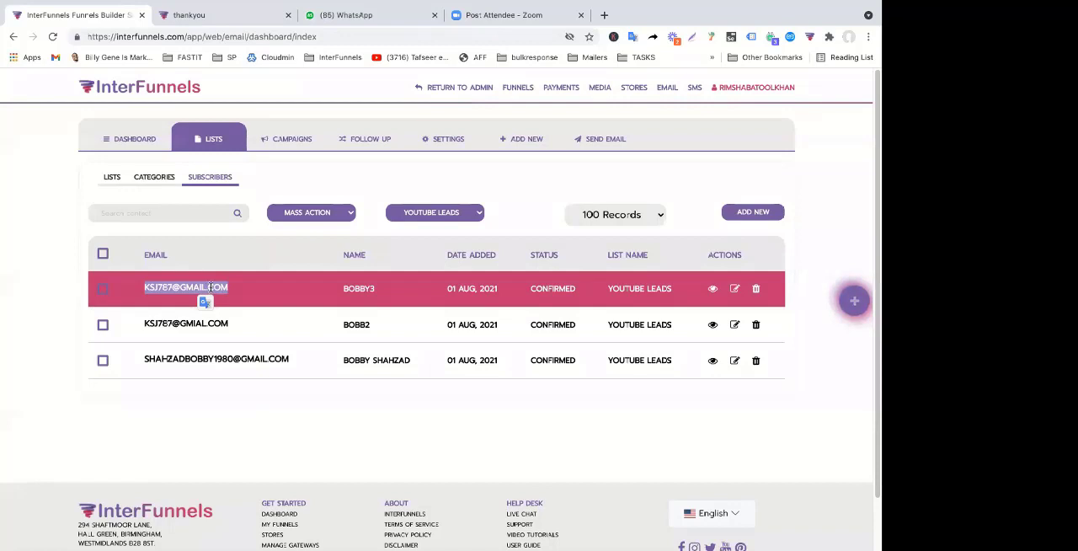
triple_click(226, 328)
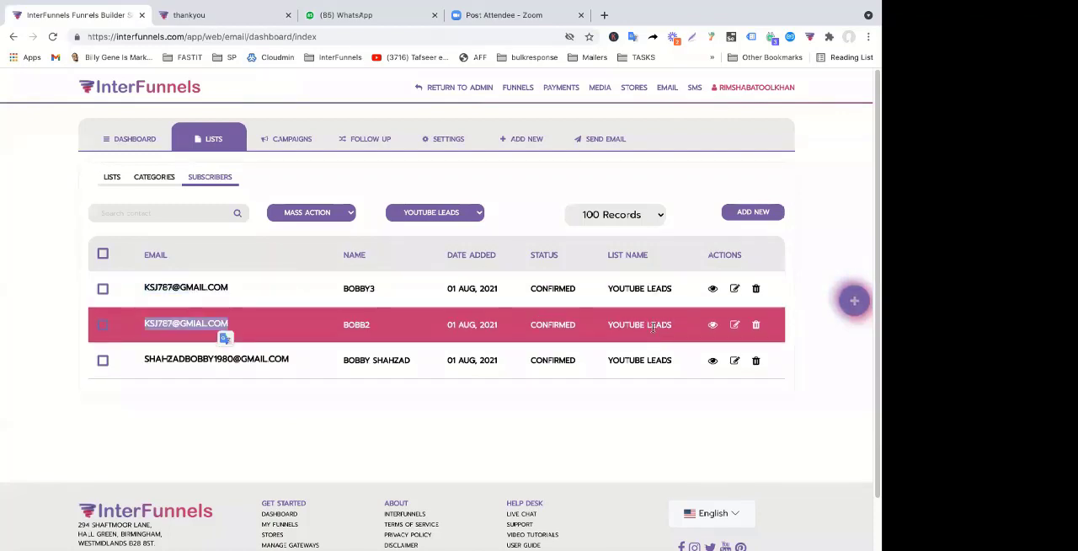
View the email campaigns and the follow-up overview
left_click(295, 143)
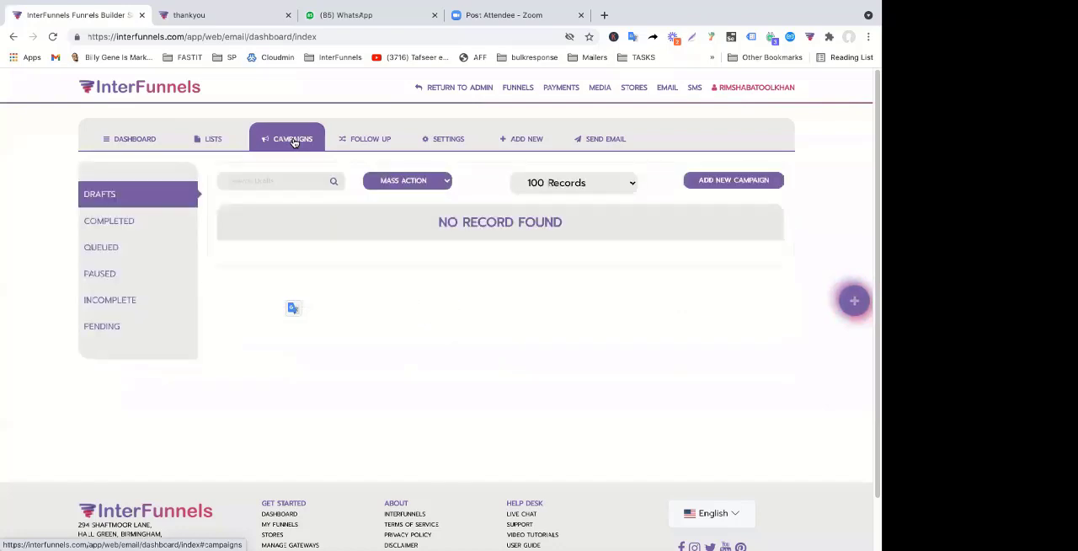
left_click(353, 143)
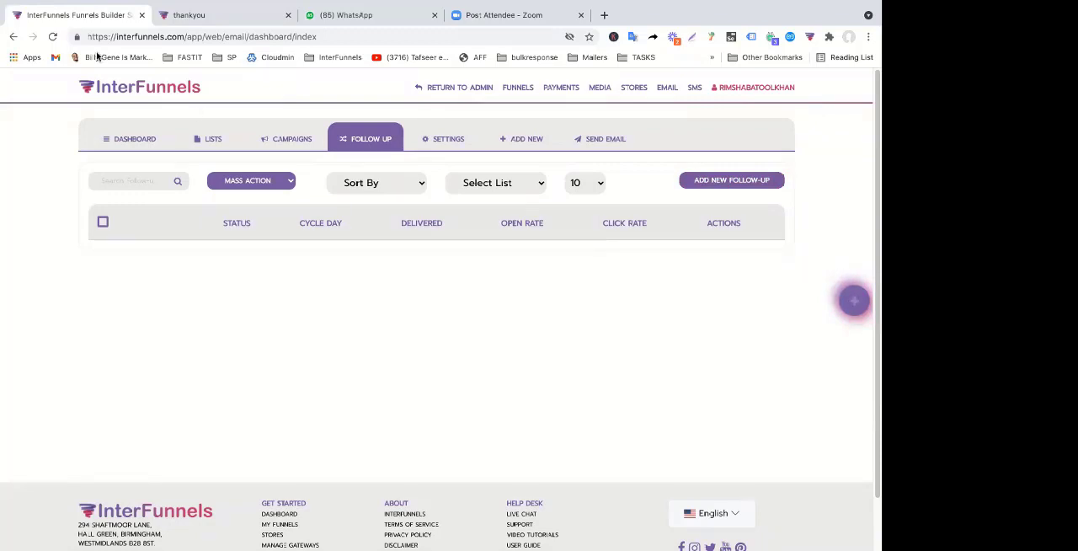
Open the YouTube Crash Course funnel for editing and examine the live squeeze page with its opt-in form
left_click(517, 92)
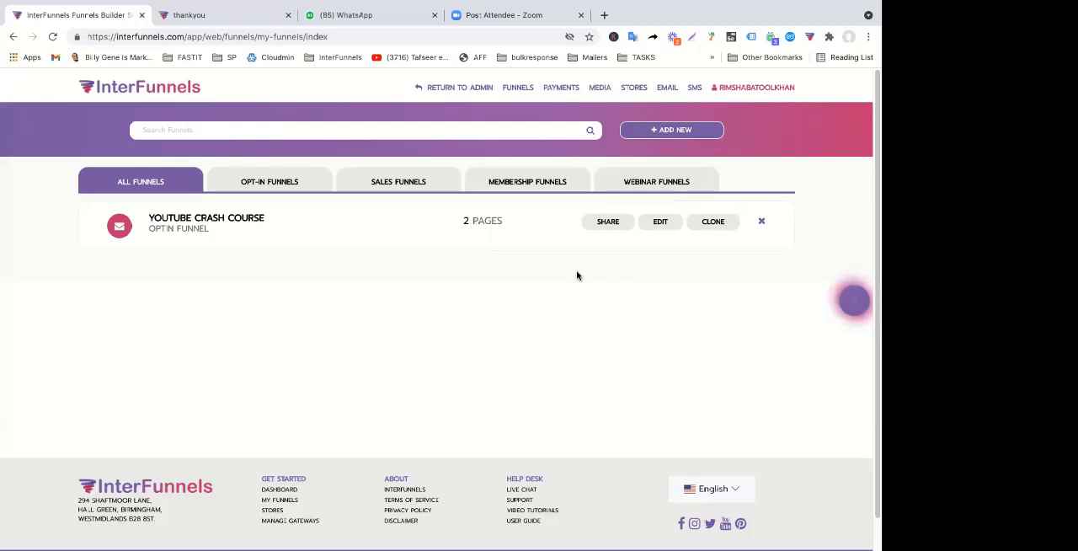
left_click(659, 222)
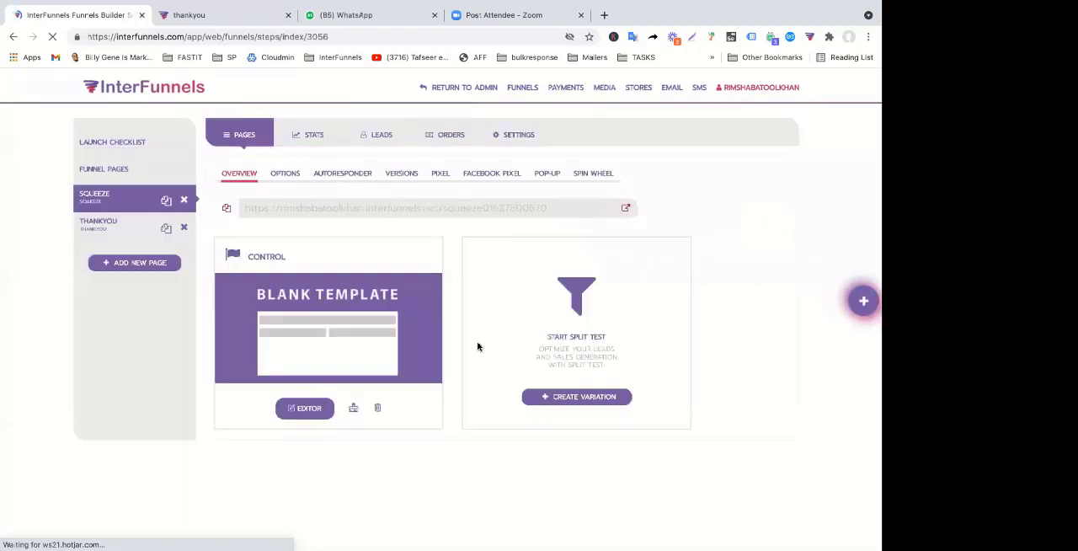
left_click(626, 211)
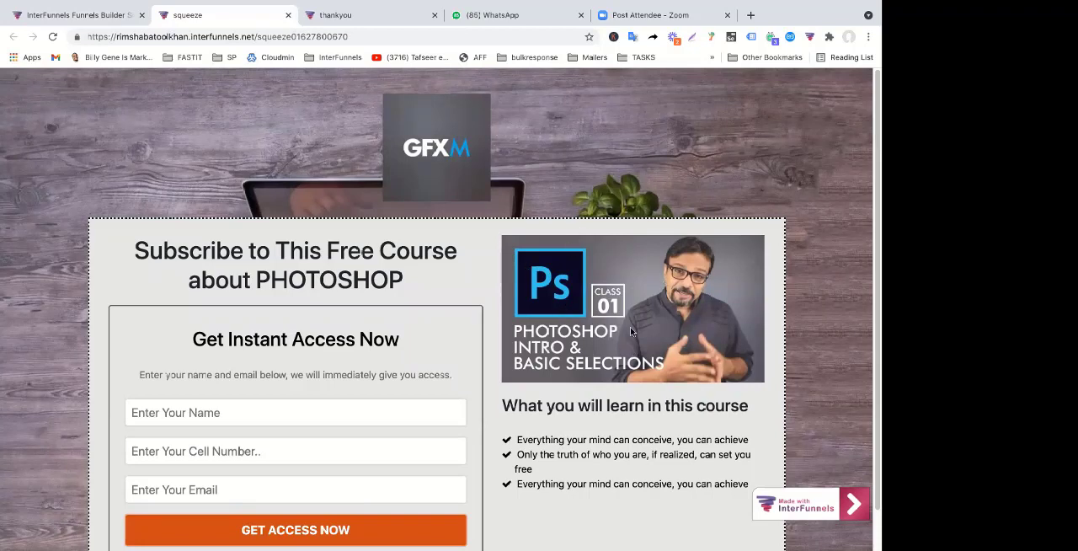
scroll(634, 270, "down", 1)
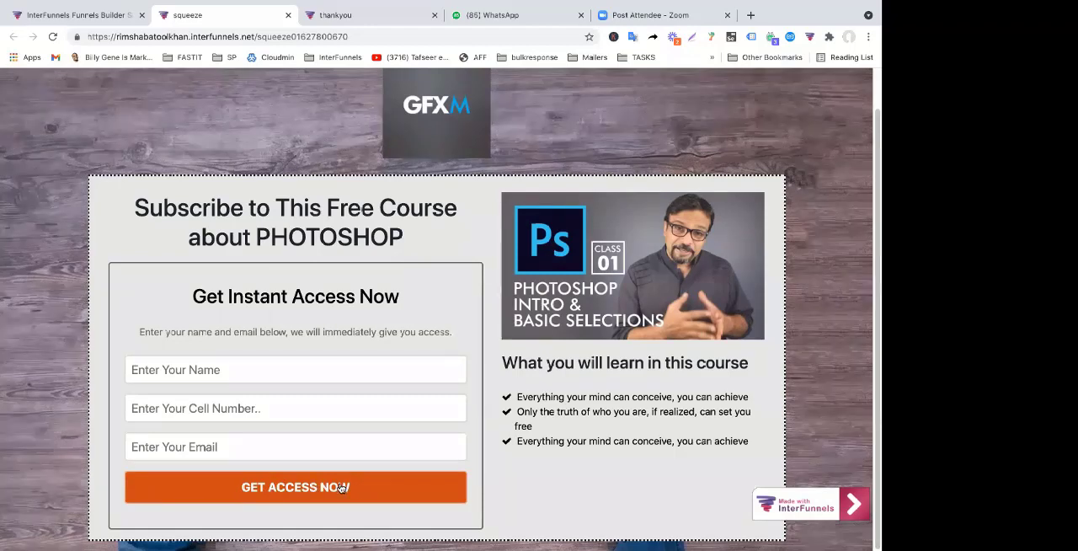
left_click(95, 23)
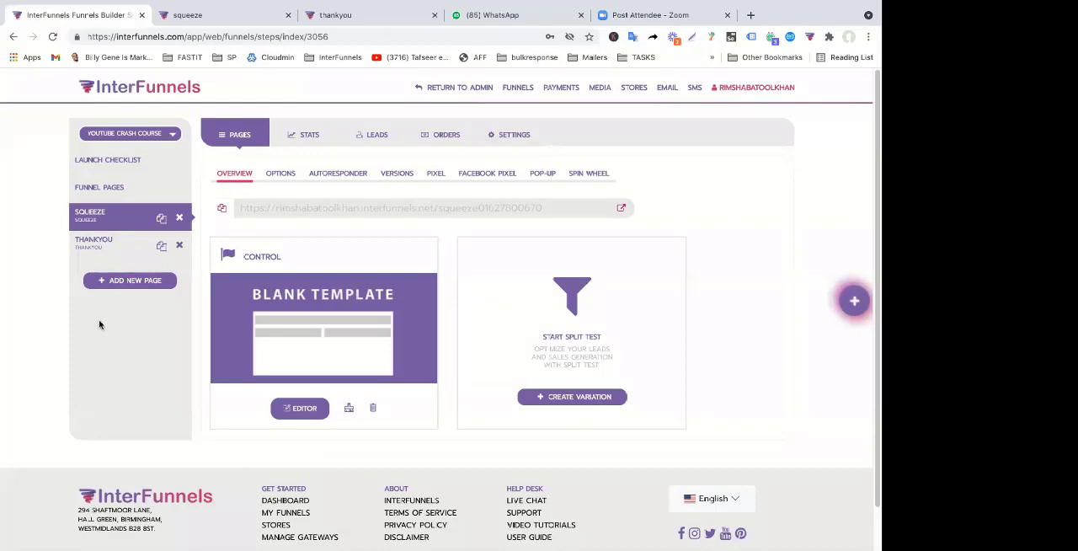
left_click(185, 23)
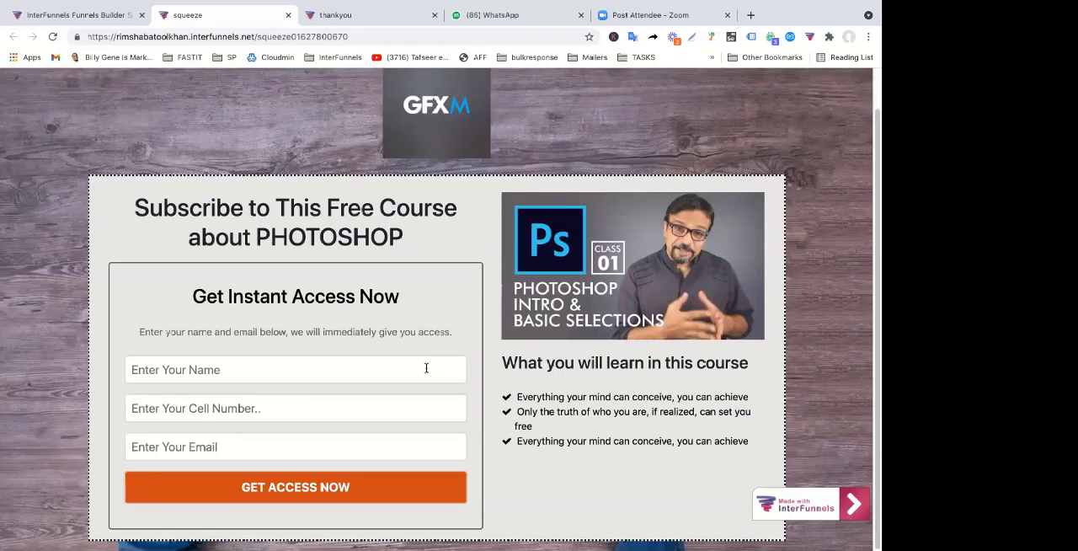
left_click(109, 16)
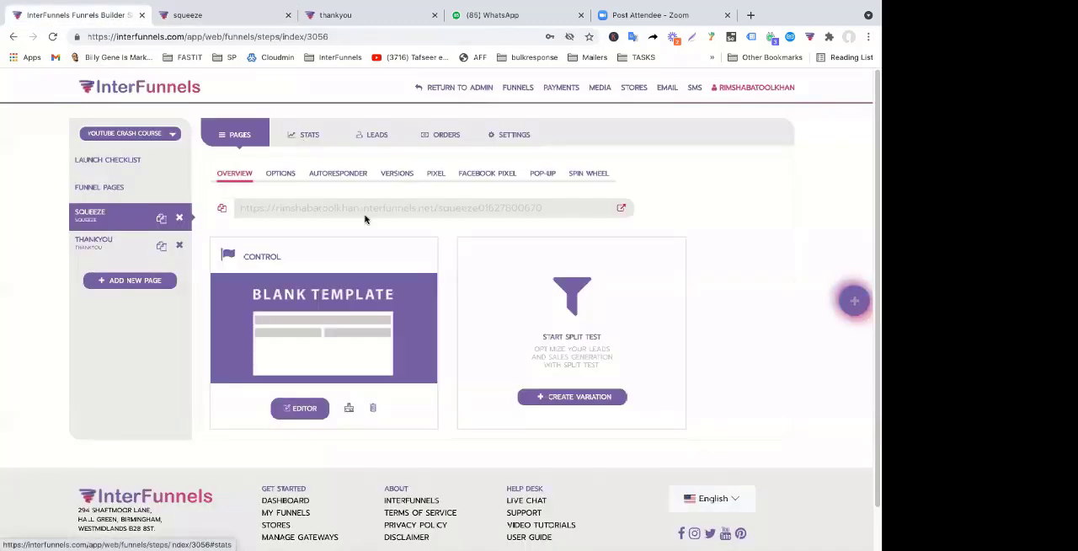
Open the squeeze page in the editor and add a Radio element above the Get Instant Access Now form
left_click(296, 413)
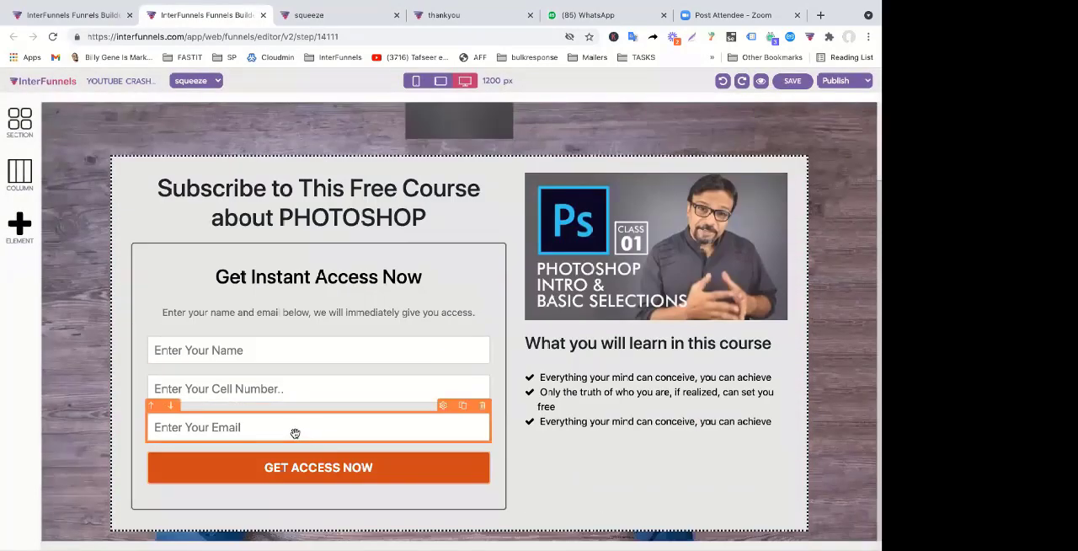
left_click(22, 235)
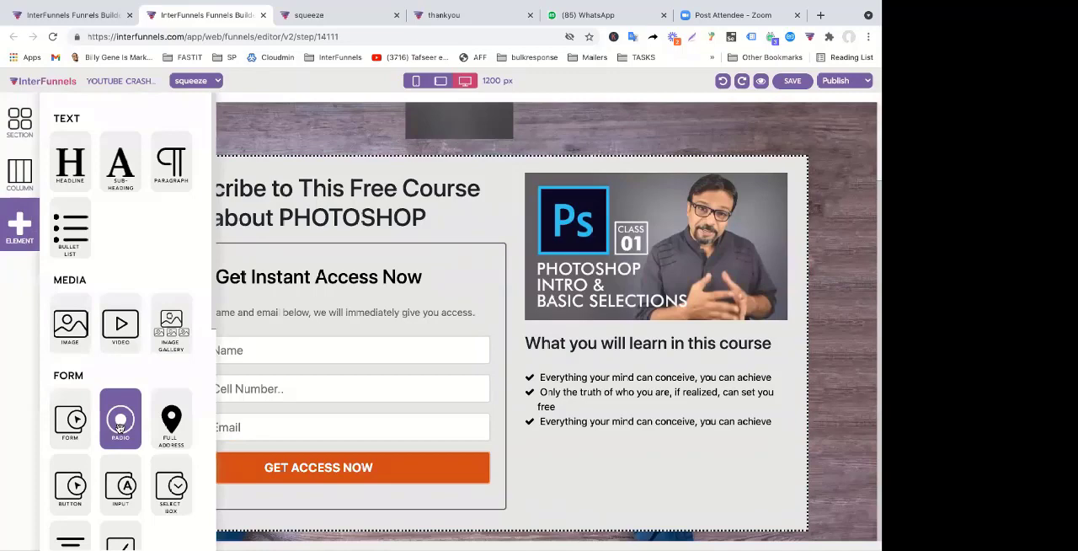
left_click_drag(120, 427, 256, 417)
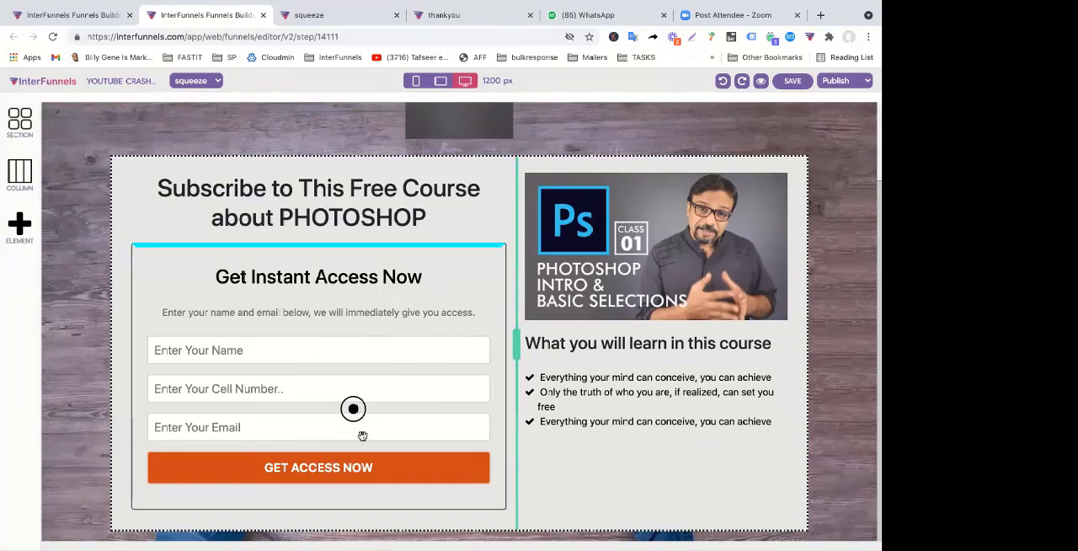
left_click_drag(362, 435, 362, 435)
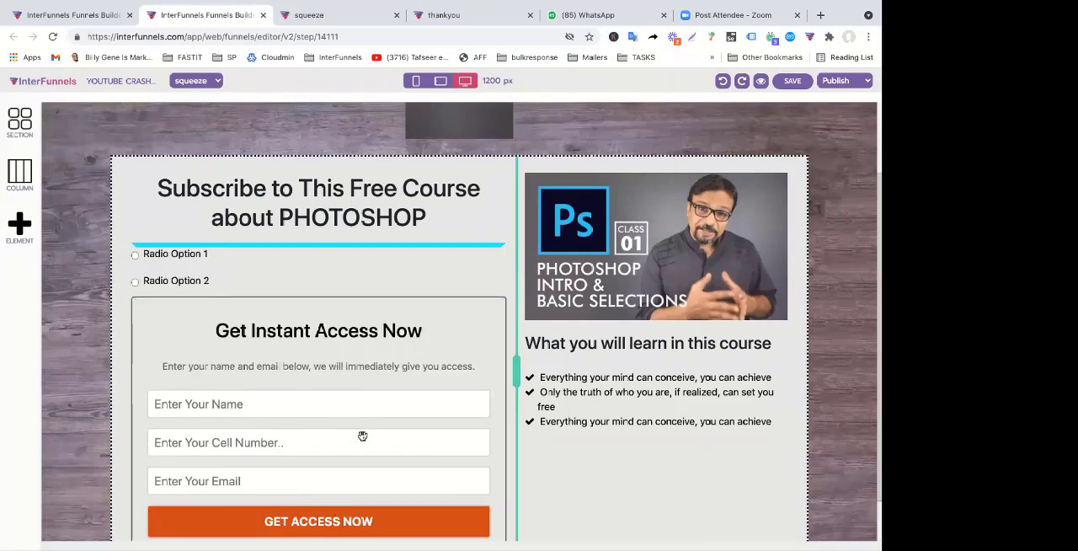
Map the first radio option to Custom Field 1 and set its text to Male
left_click(234, 252)
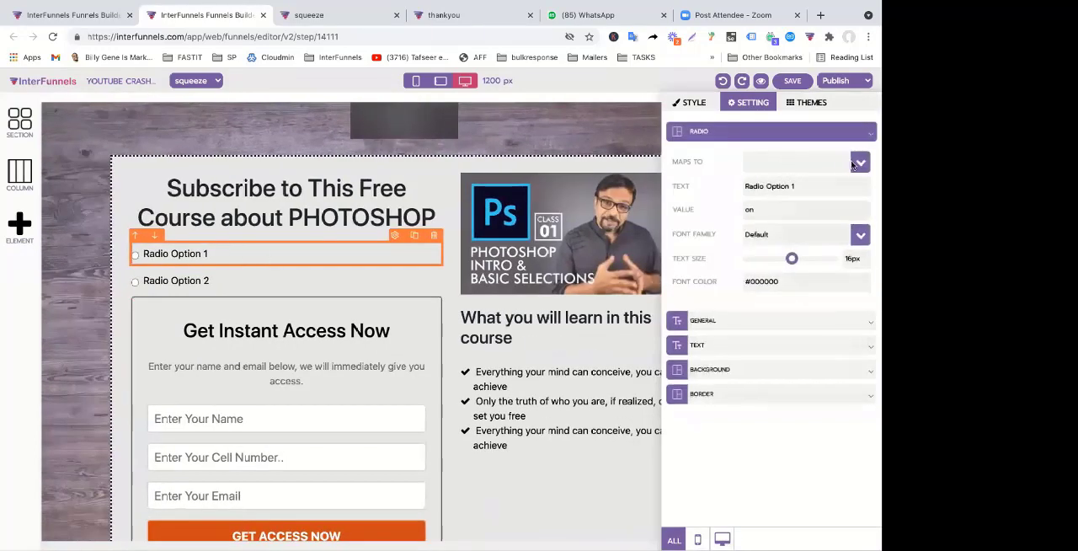
left_click(860, 163)
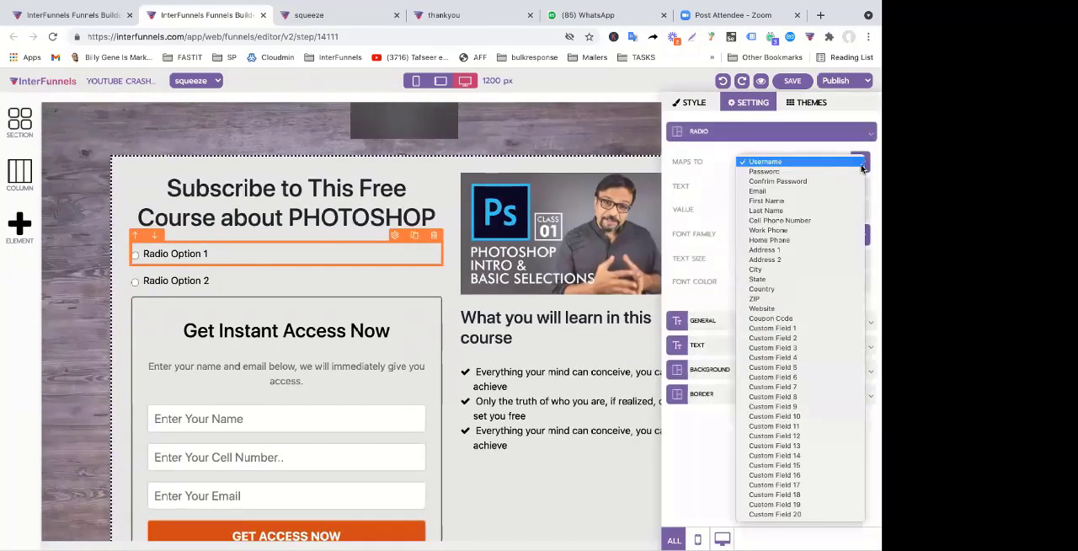
left_click(823, 328)
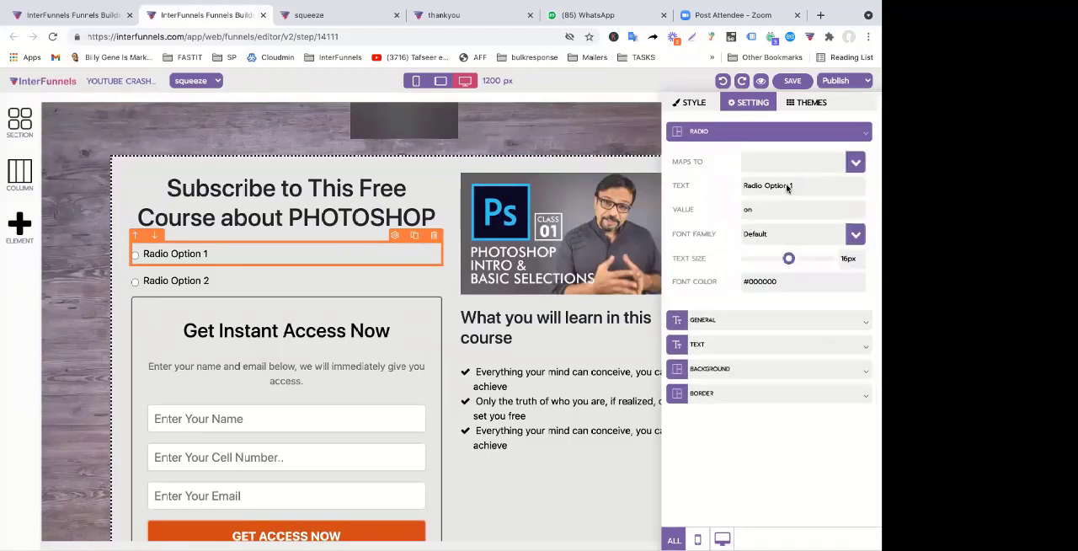
left_click(853, 164)
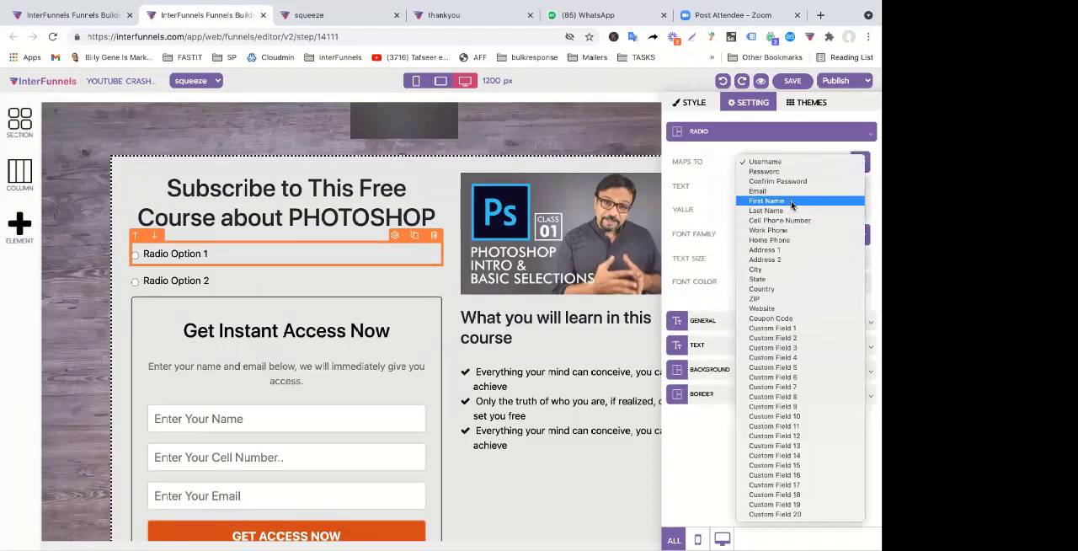
left_click(778, 329)
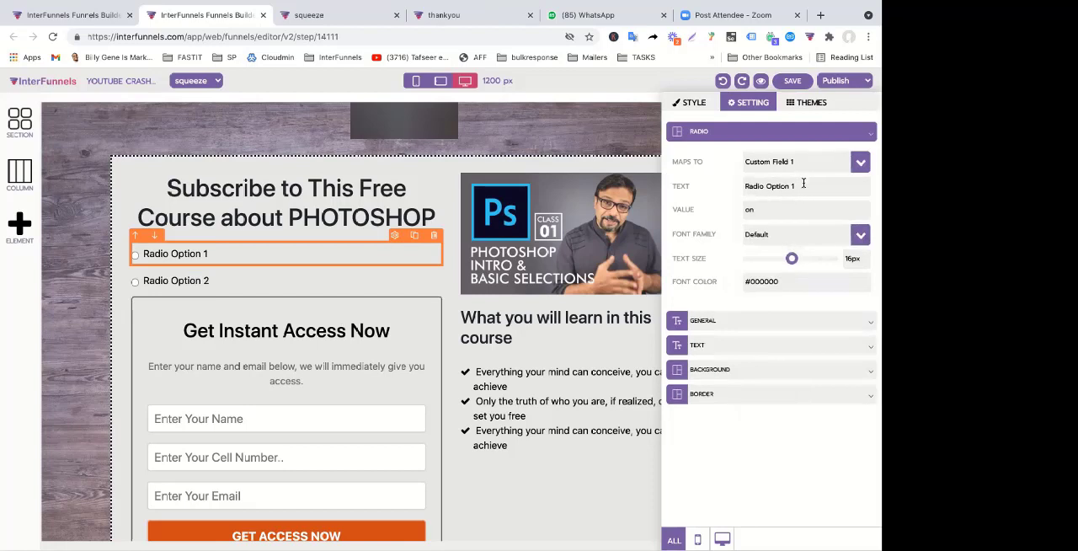
left_click_drag(800, 190, 654, 182)
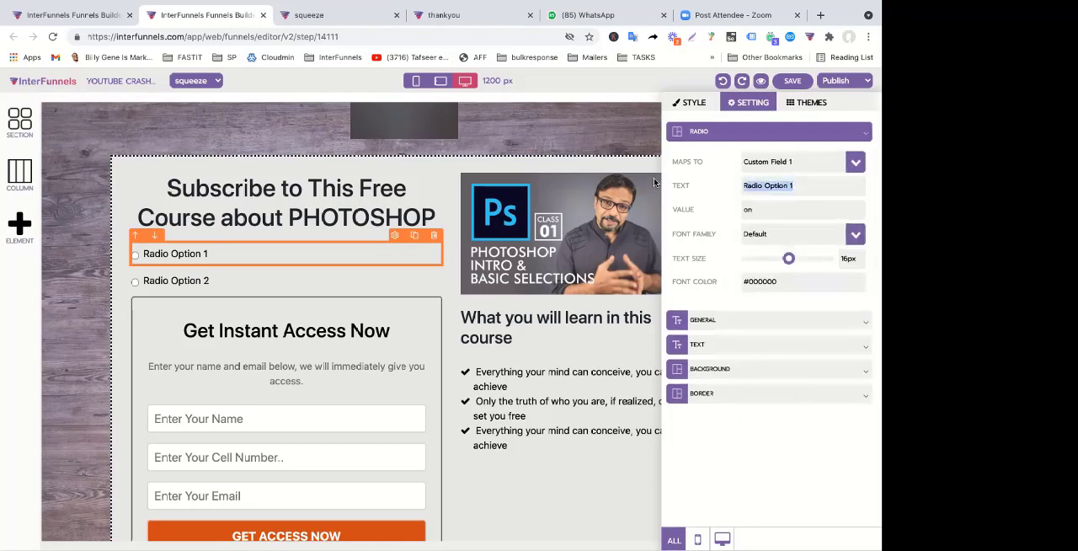
type("Male")
Set the second radio option's text to Female
left_click(179, 278)
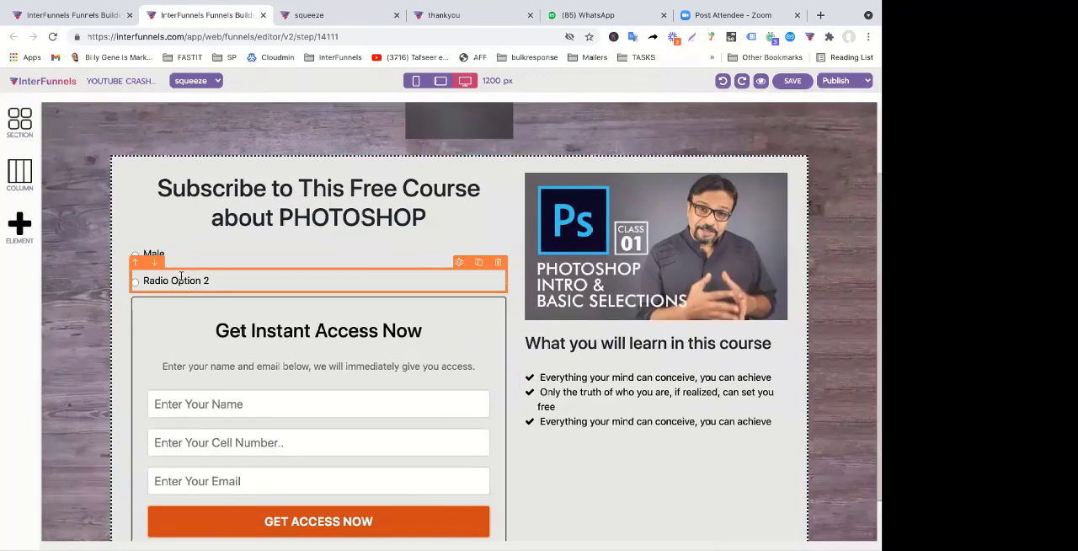
left_click(180, 277)
triple_click(824, 184)
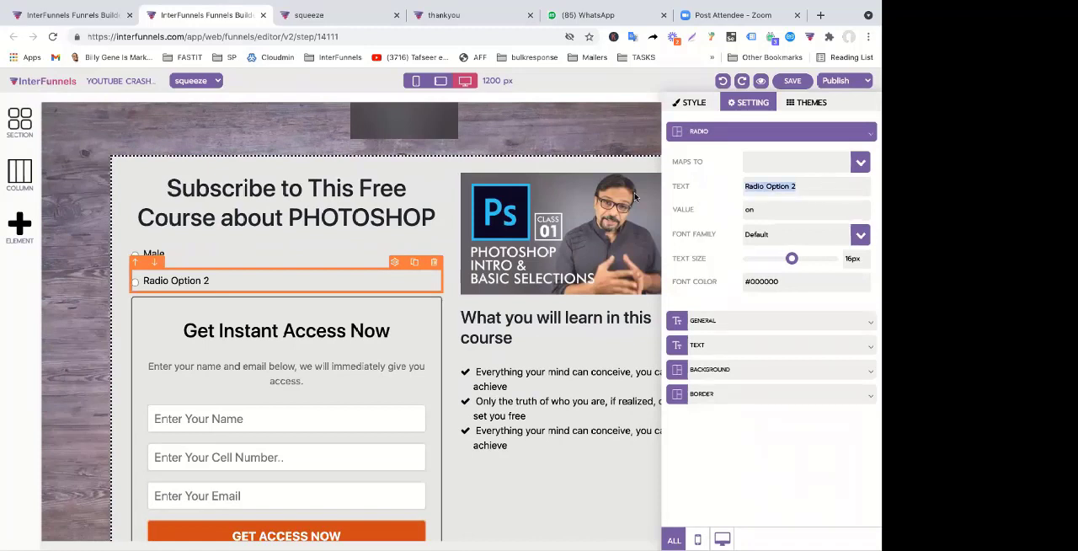
type("Female")
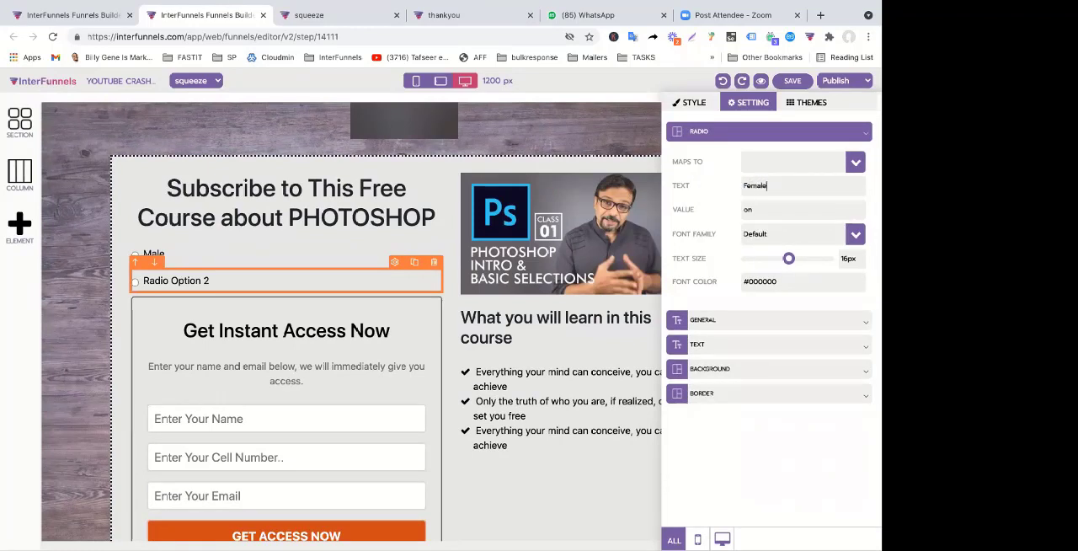
left_click(371, 301)
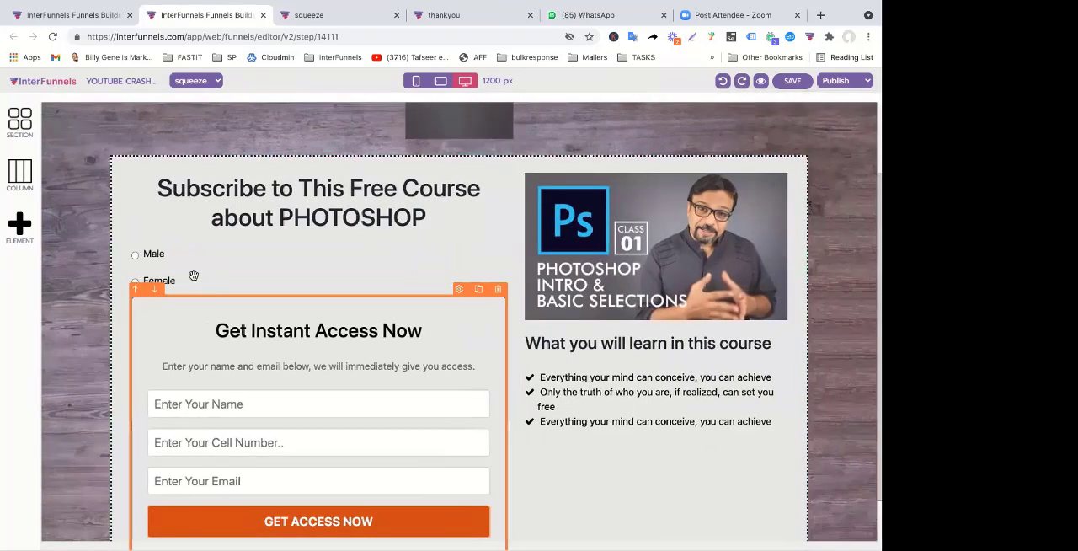
Add a sub-heading above the Male and Female radio options and set its text to Select Your Gender
left_click(10, 238)
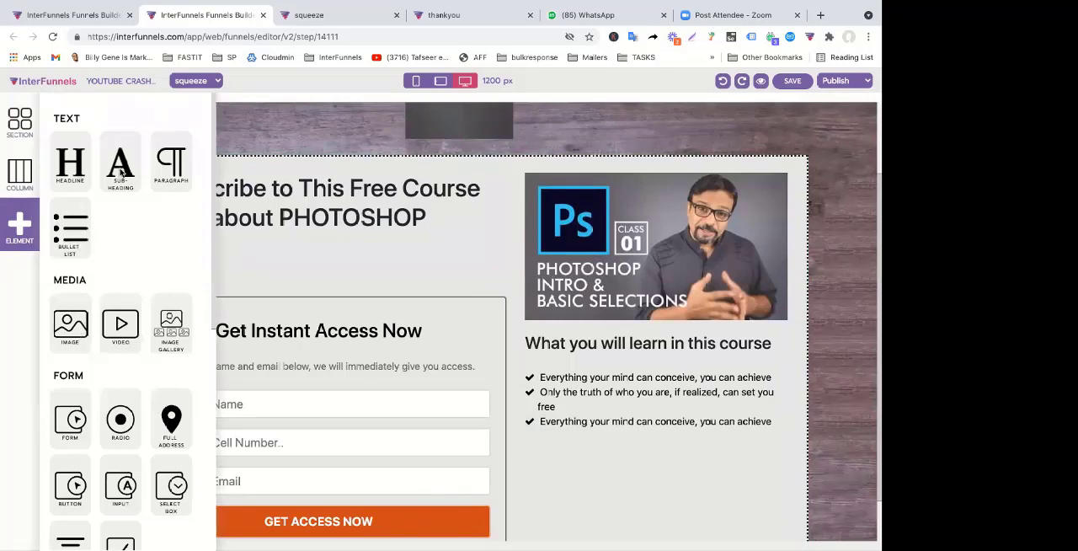
left_click_drag(120, 171, 145, 251)
triple_click(146, 254)
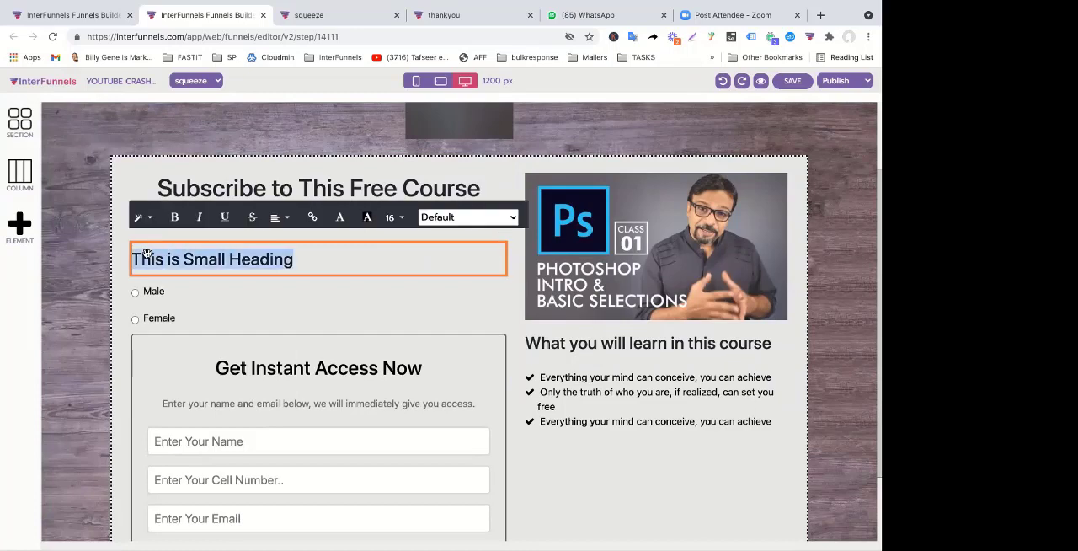
type("Gender")
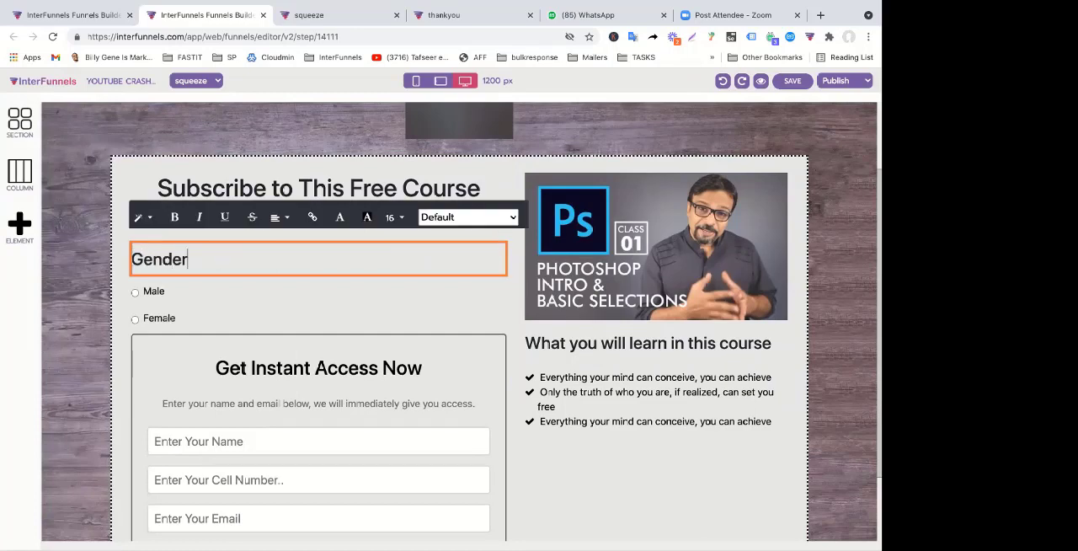
key("BackSpace")
key("BackSpace")
key("BackSpace")
key("BackSpace")
key("BackSpace")
key("BackSpace")
type("See")
key("BackSpace")
type("lect Your")
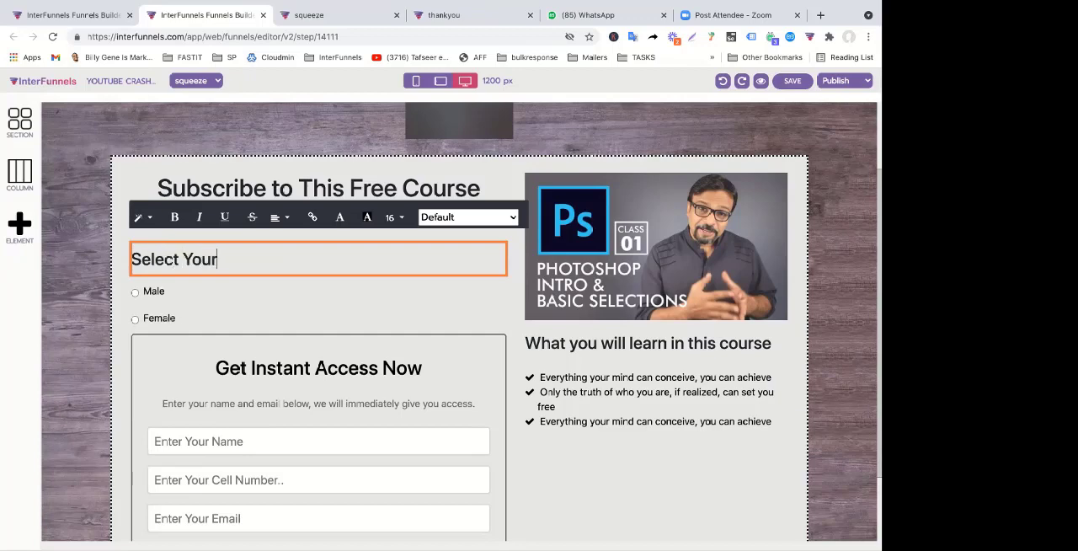
type(" Gender")
left_click(178, 302)
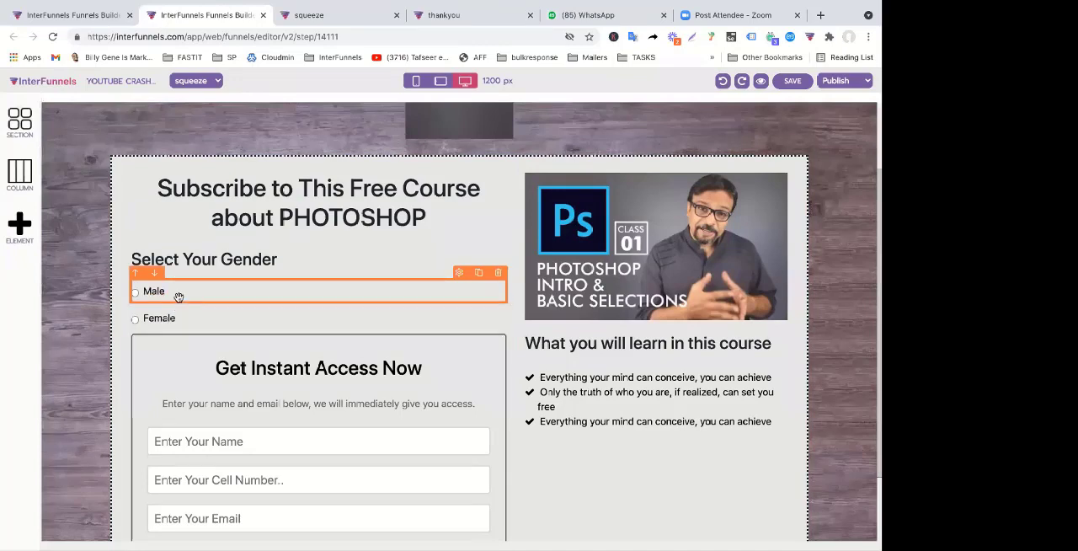
Move the Male radio option below Female and check the Female option's settings
scroll(173, 299, "down", 1)
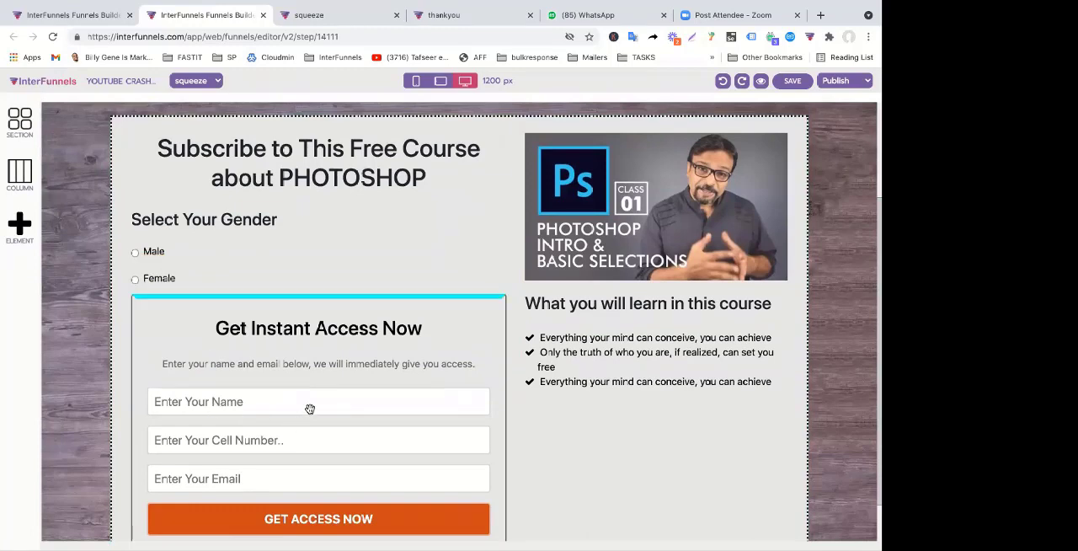
scroll(295, 387, "down", 1)
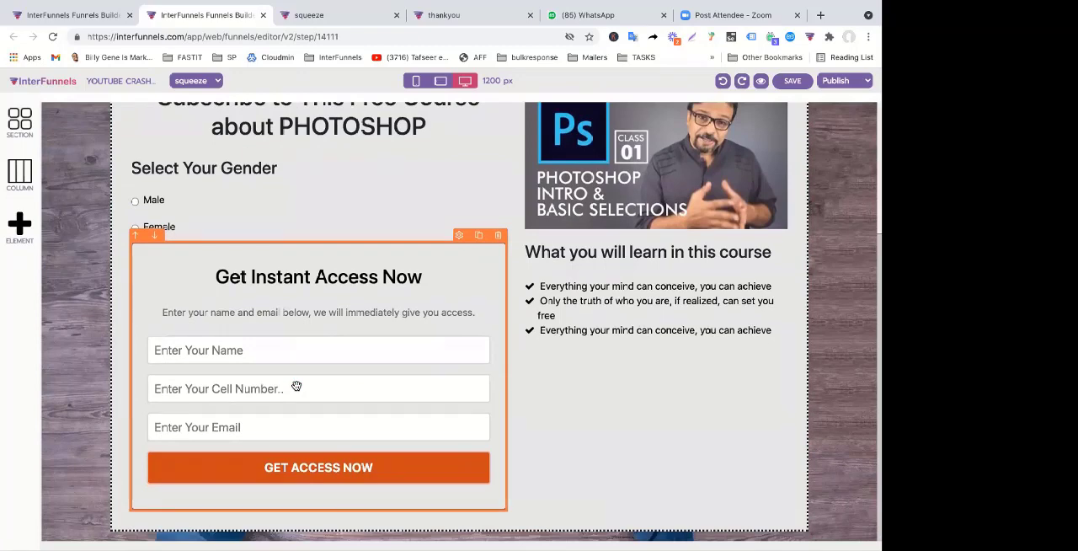
scroll(296, 388, "up", 1)
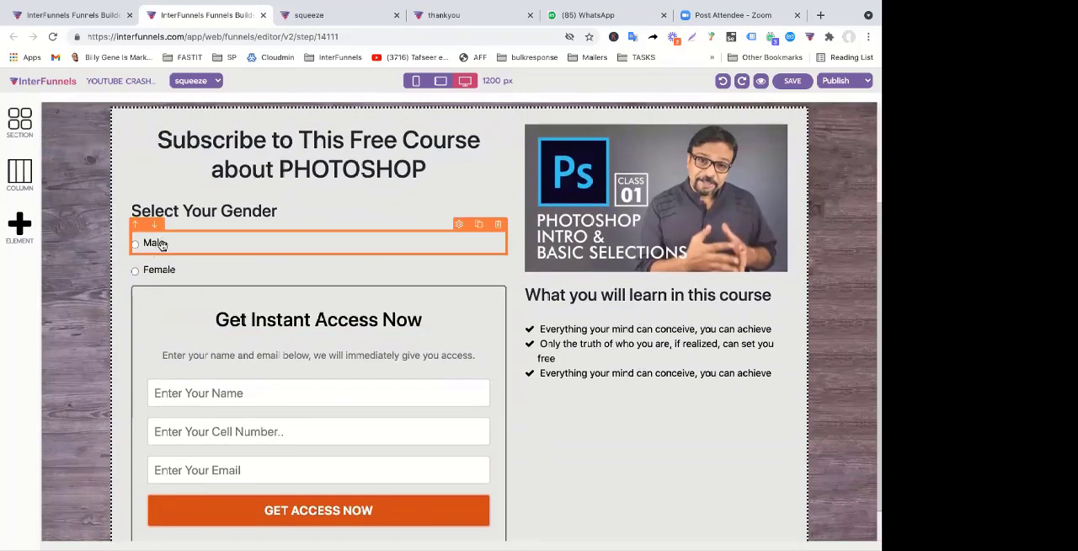
scroll(162, 244, "down", 1)
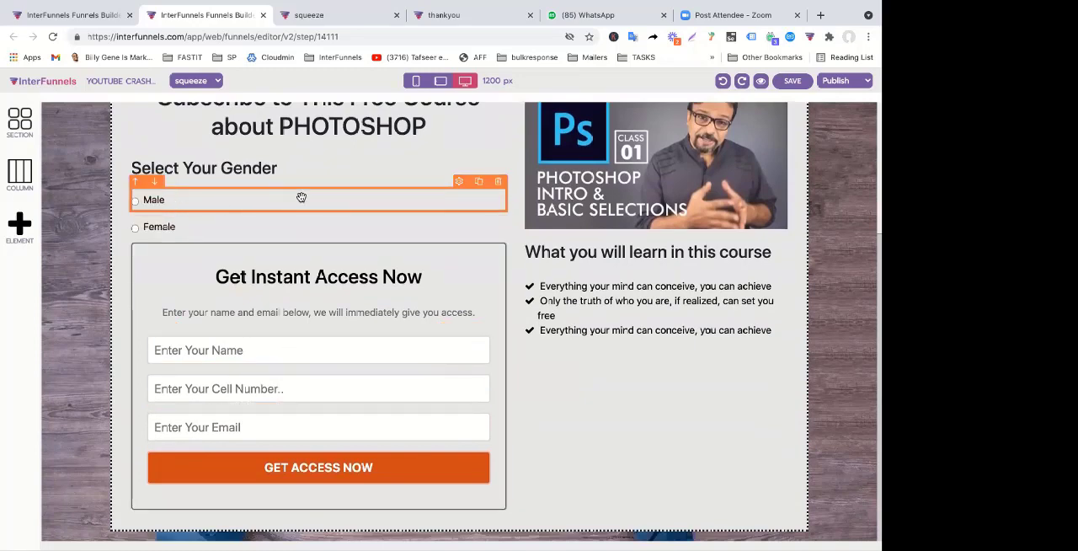
left_click(156, 186)
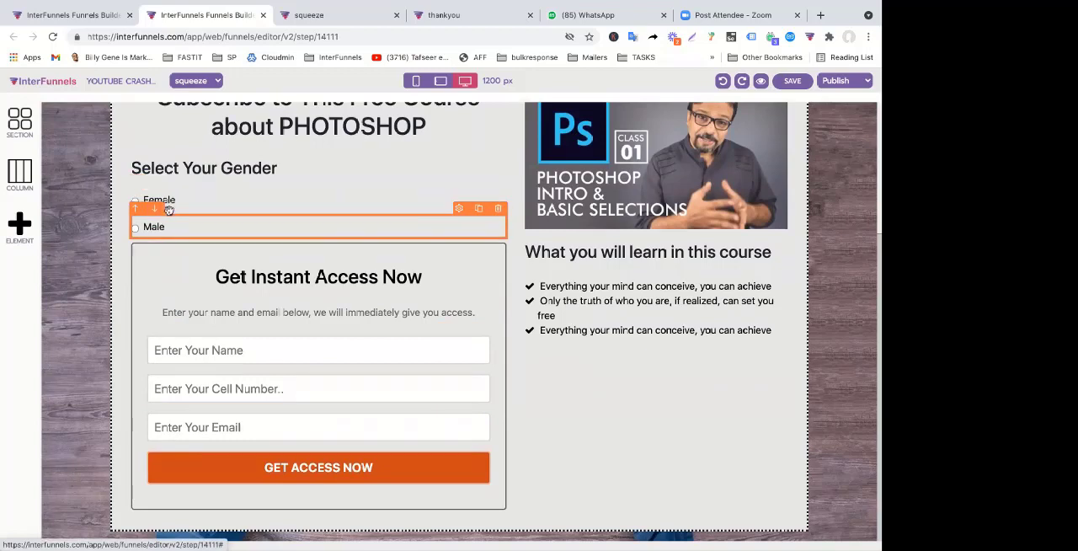
left_click(281, 205)
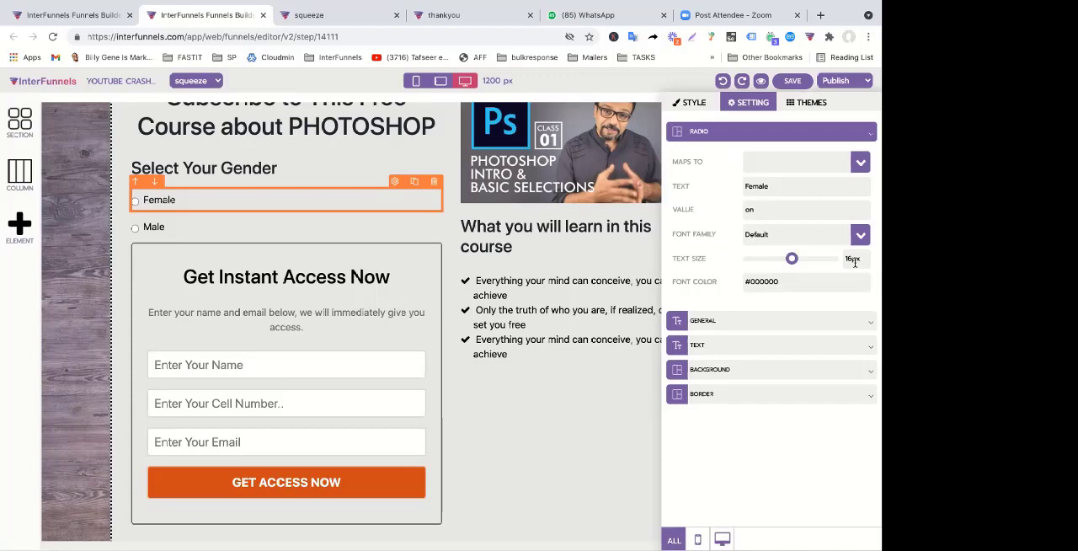
left_click(259, 218)
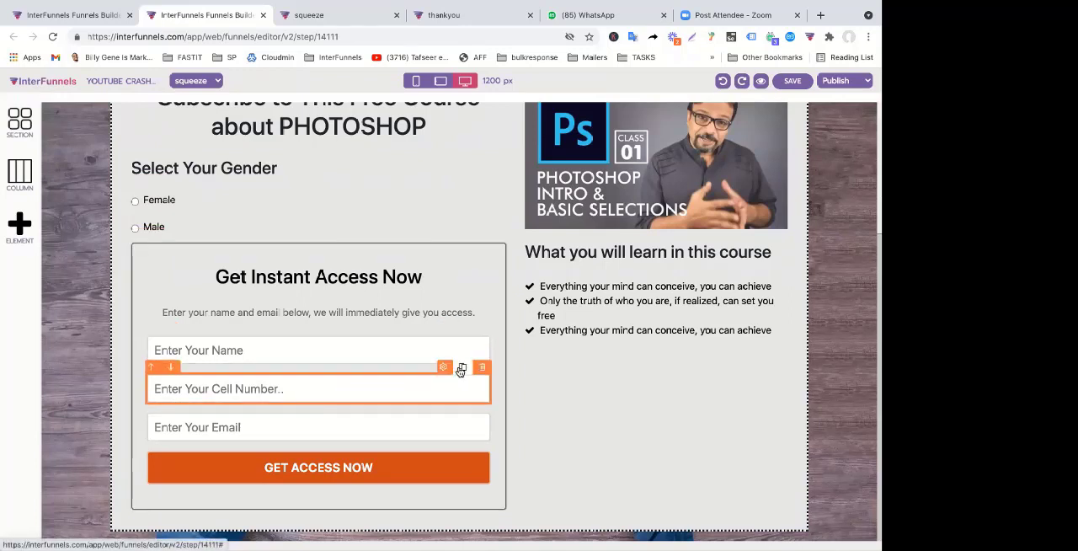
Duplicate the Enter Your Email field, set the copy's placeholder to Question1 and map it to Custom Field 1
left_click(463, 406)
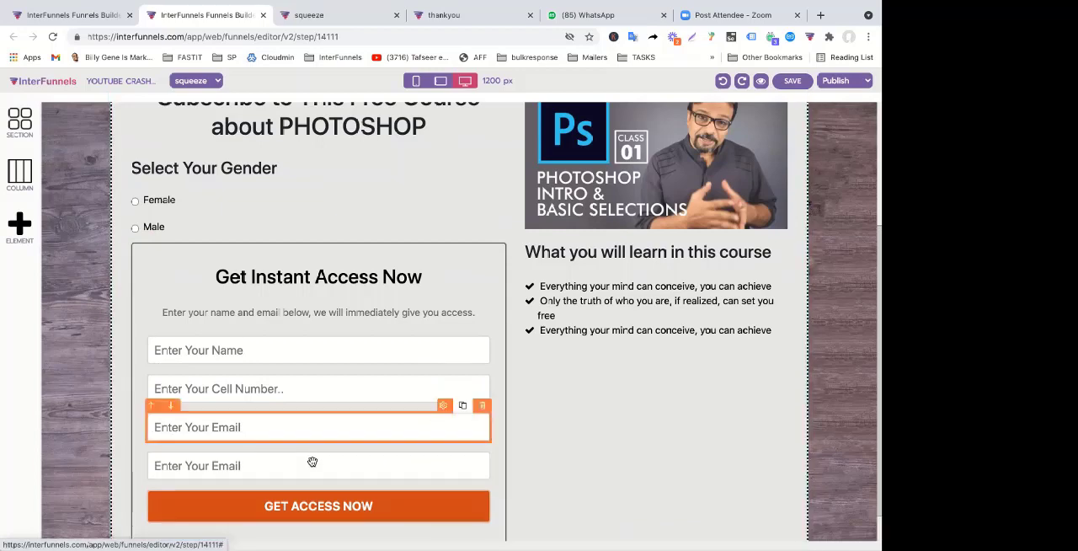
left_click(311, 465)
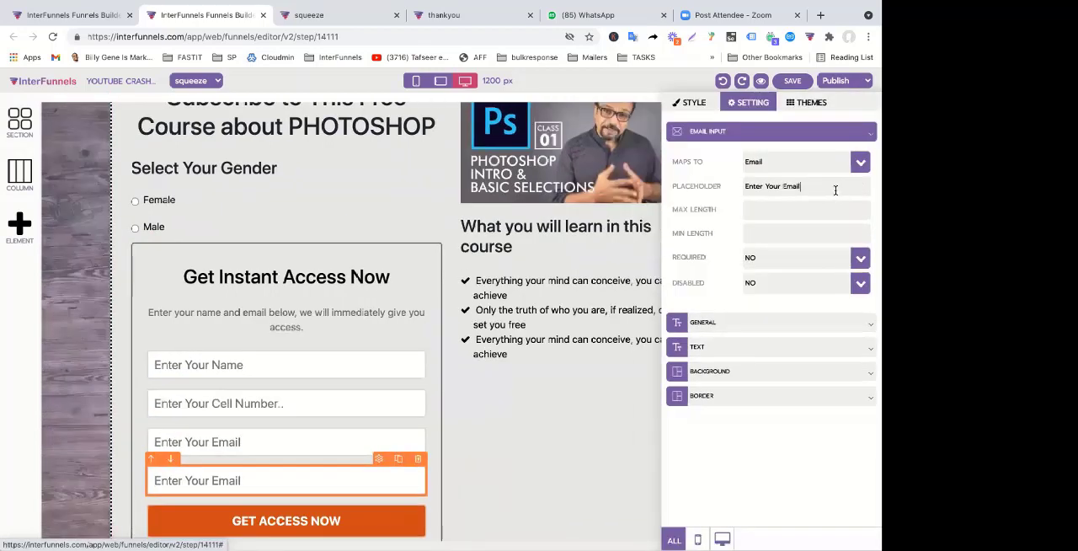
triple_click(835, 190)
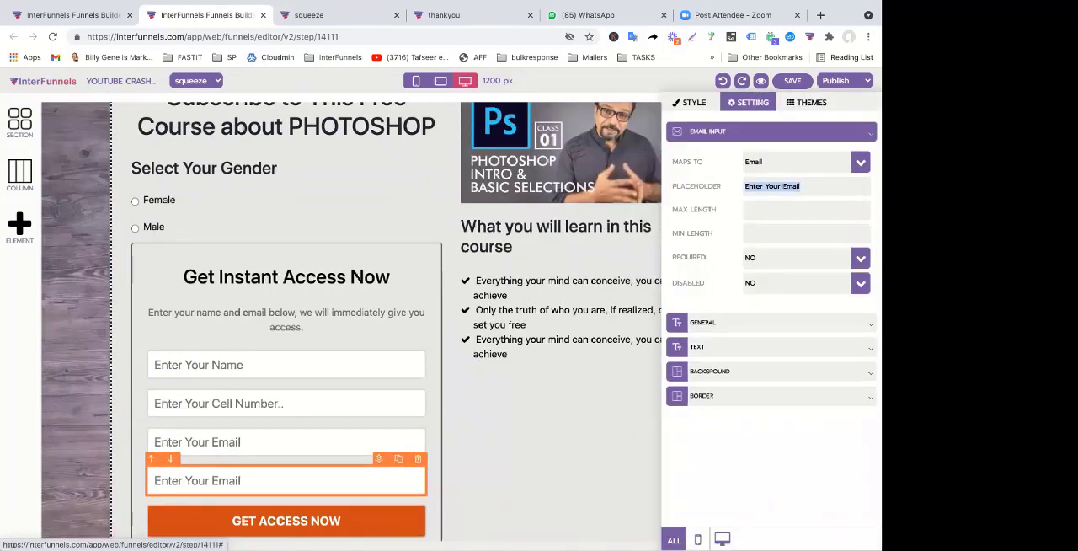
type("Question")
left_click(827, 168)
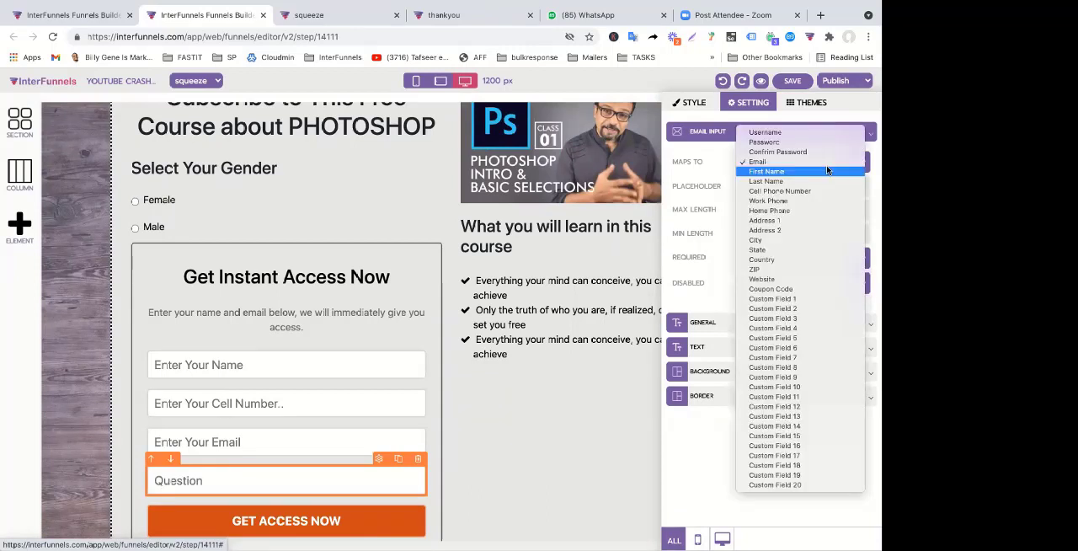
left_click(786, 299)
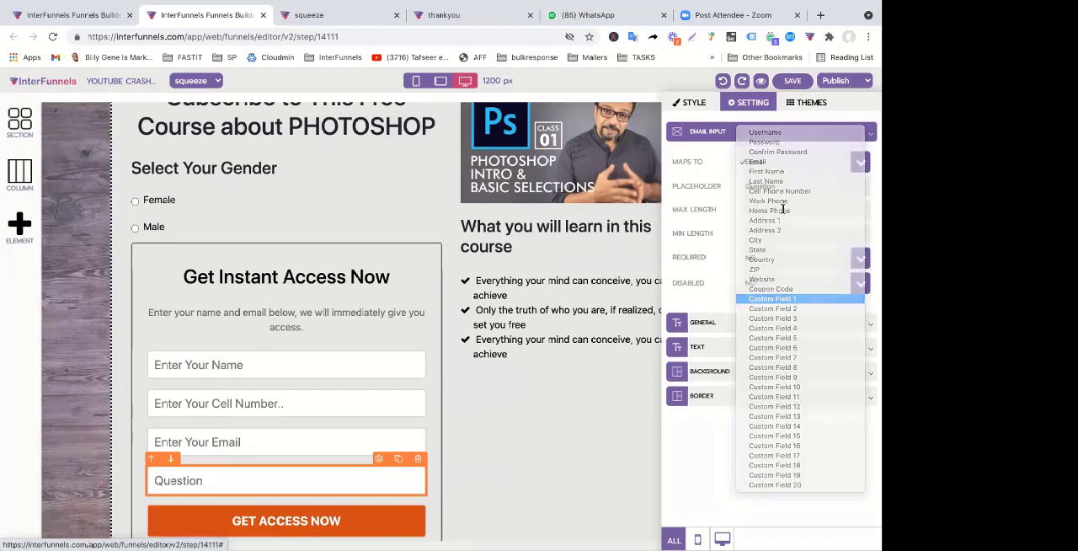
left_click(536, 330)
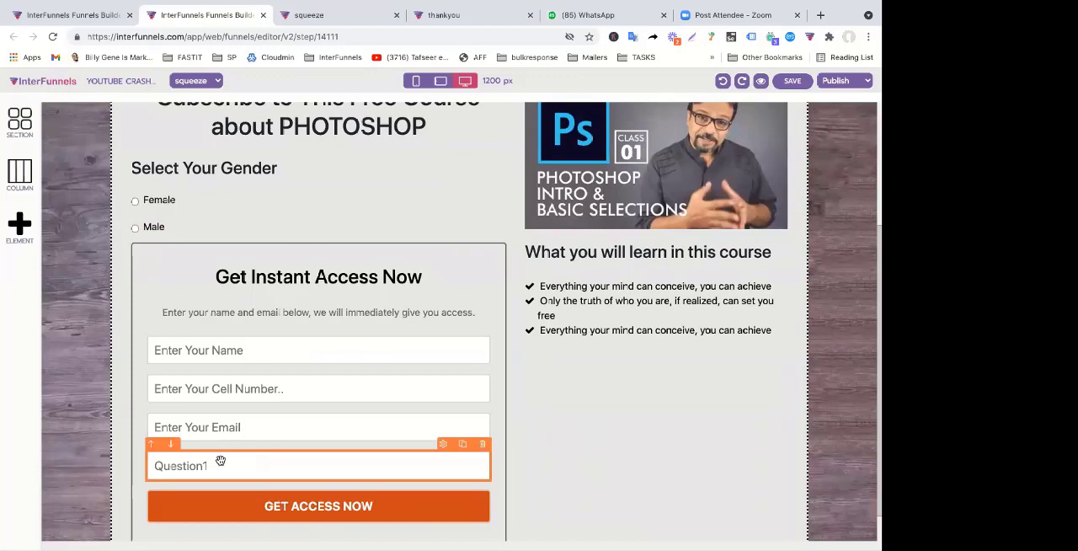
Change the placeholder of the input mapped to Custom Field 1 to Answer
left_click(219, 460)
double_click(776, 184)
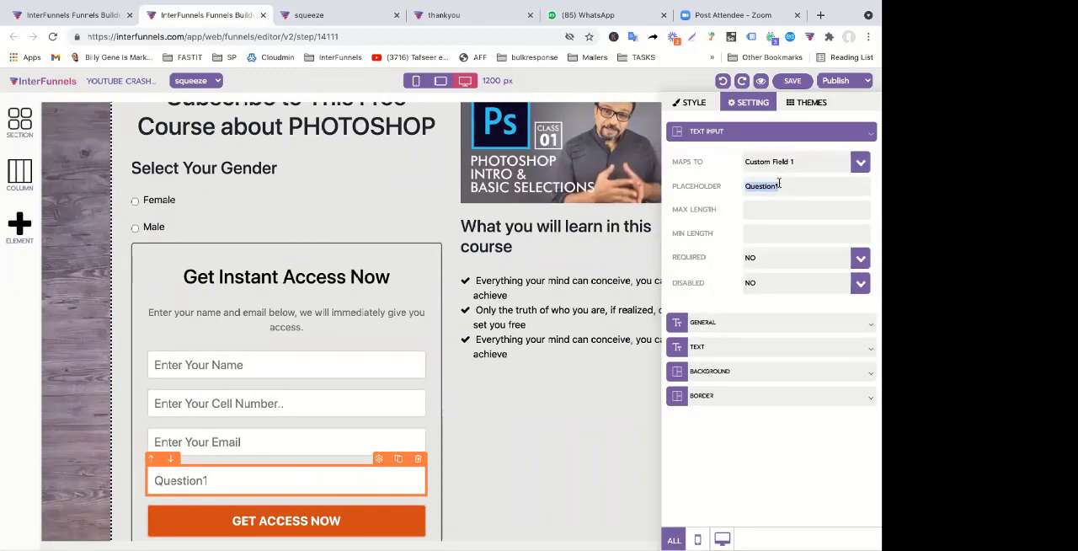
type("Answer")
left_click(565, 409)
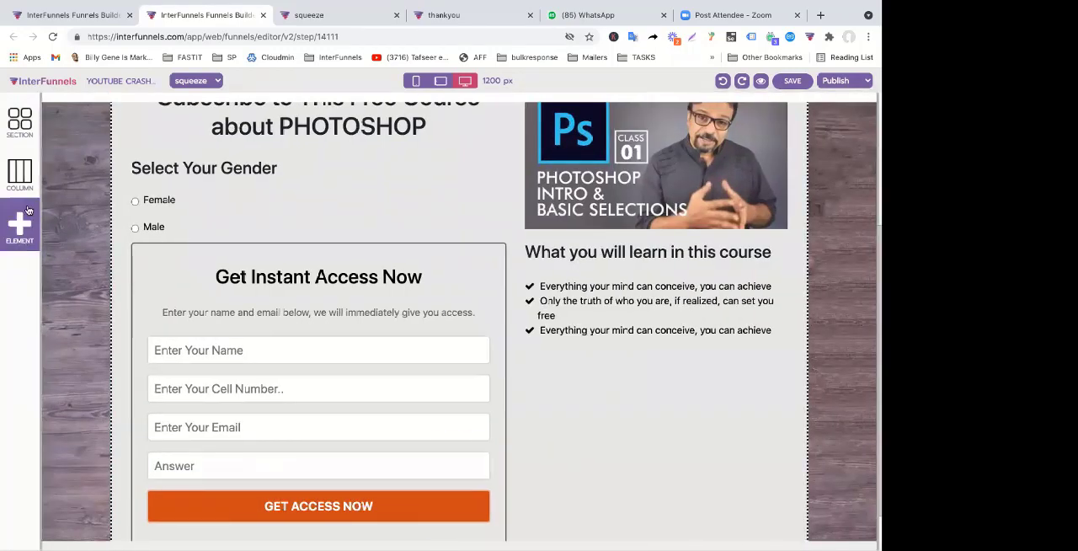
left_click(23, 220)
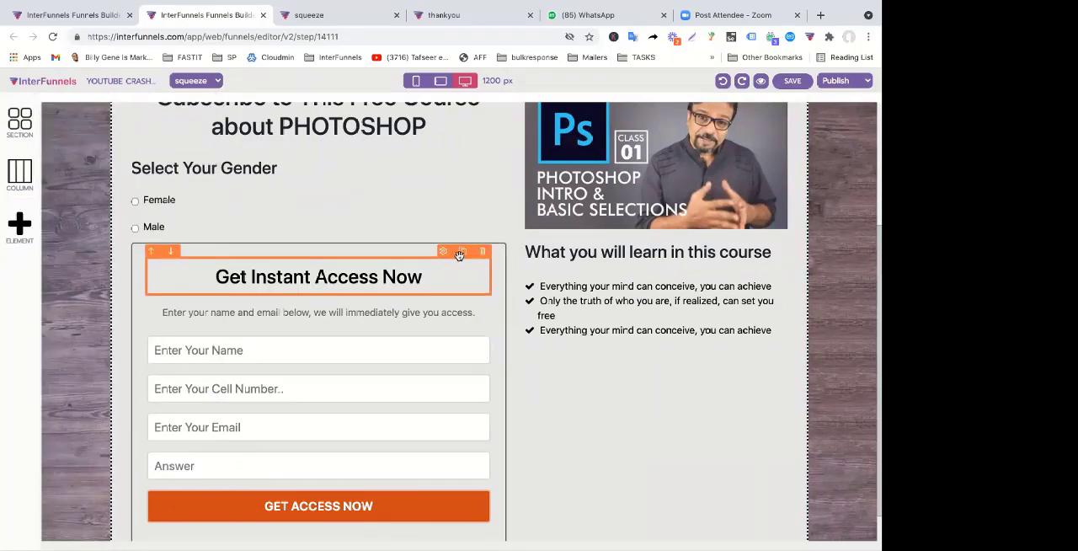
left_click(354, 281)
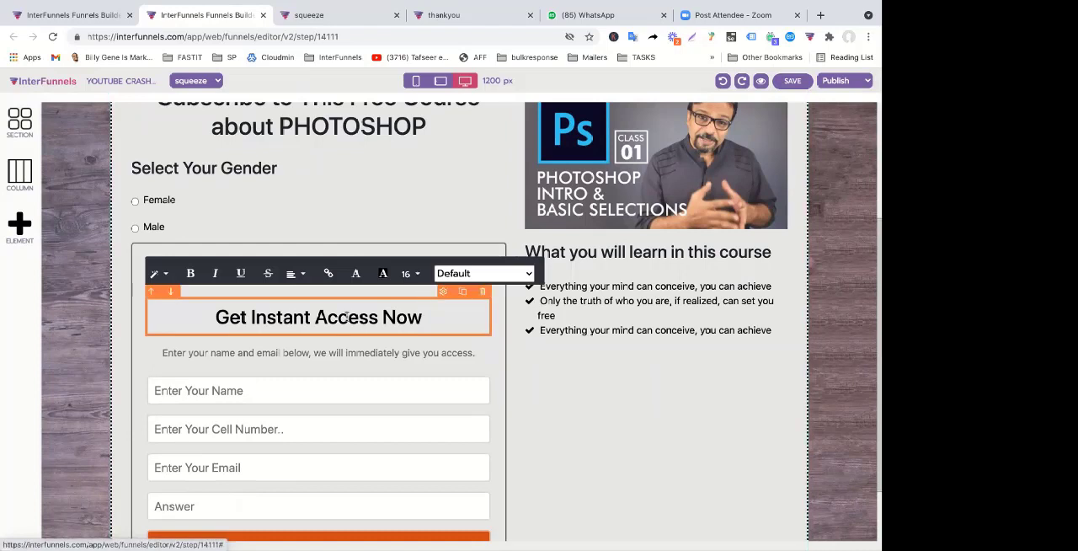
left_click(549, 350)
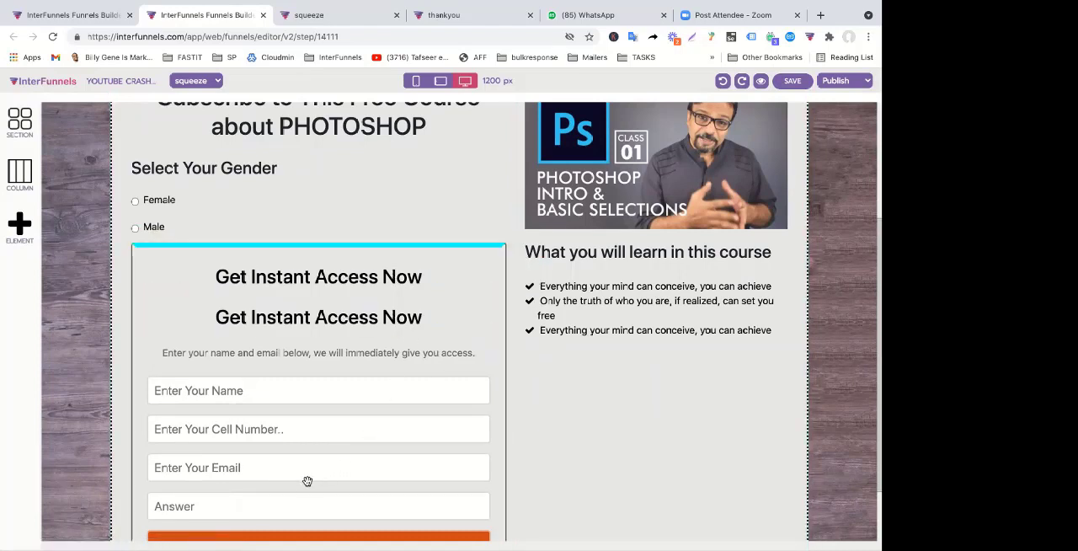
key("super+z")
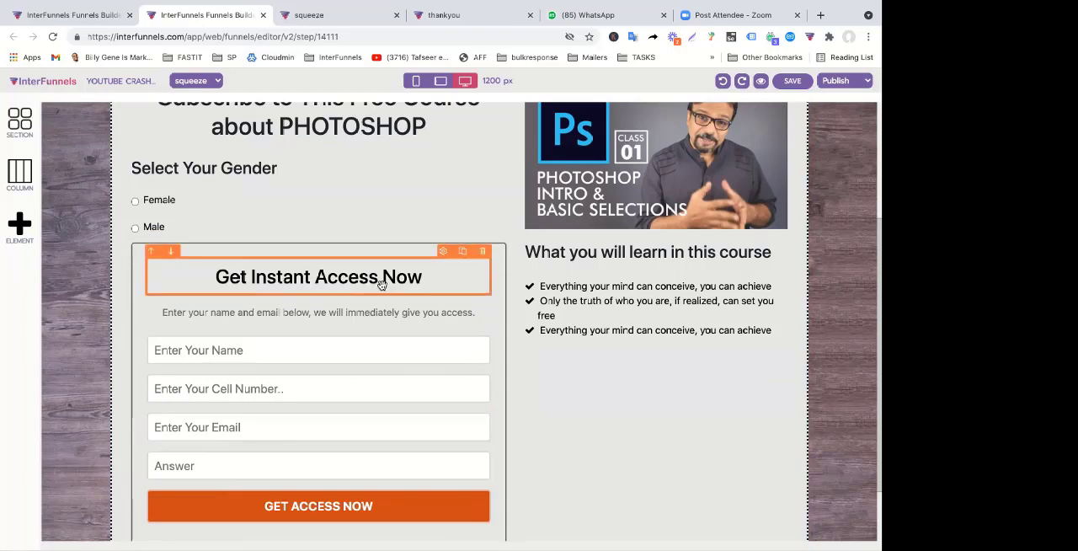
scroll(440, 386, "down", 2)
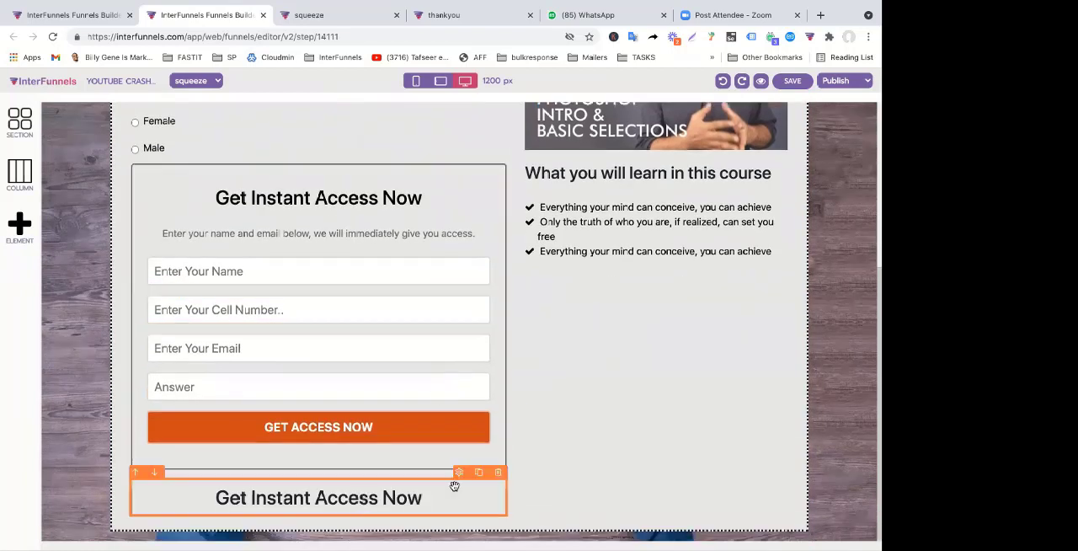
left_click(499, 473)
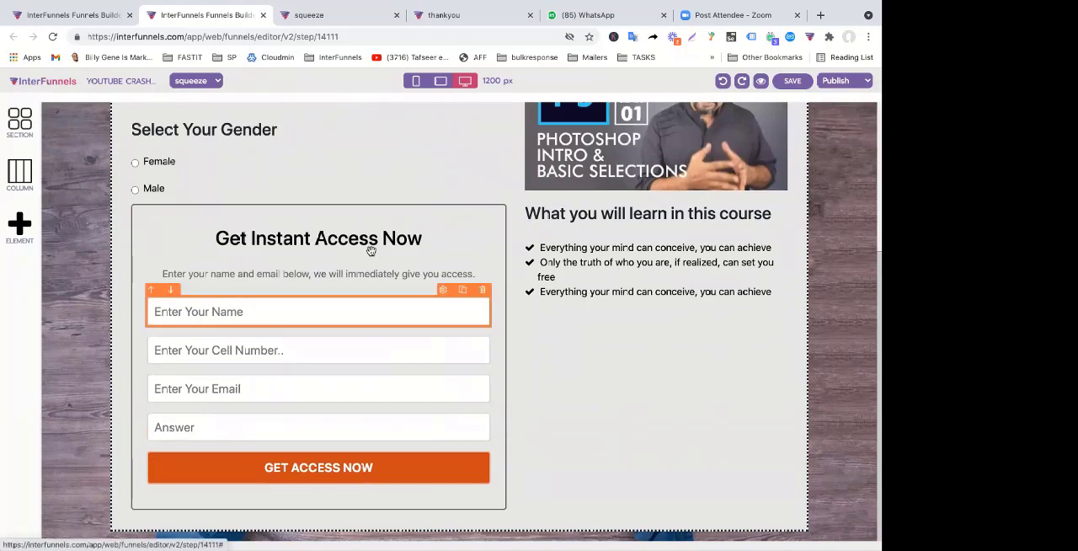
Duplicate the Get Instant Access Now heading inside the form and move the copy down to just above the Answer field
left_click(461, 213)
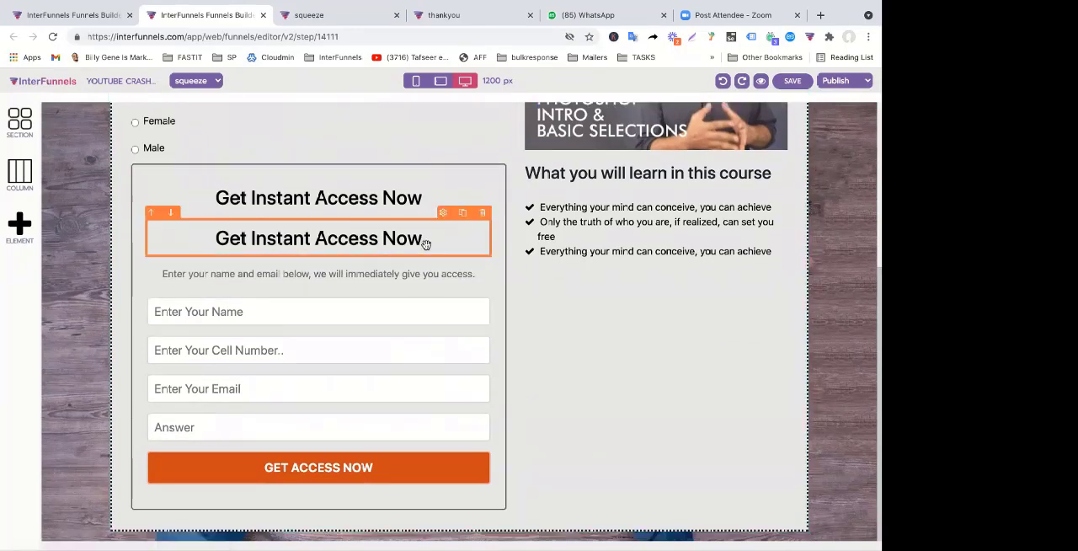
left_click(170, 212)
left_click(170, 249)
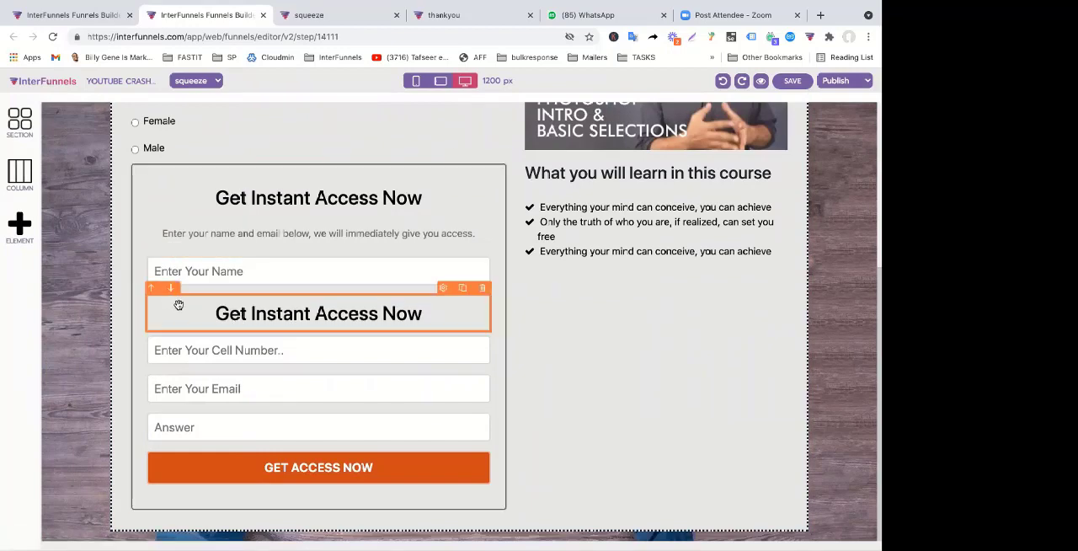
left_click(172, 290)
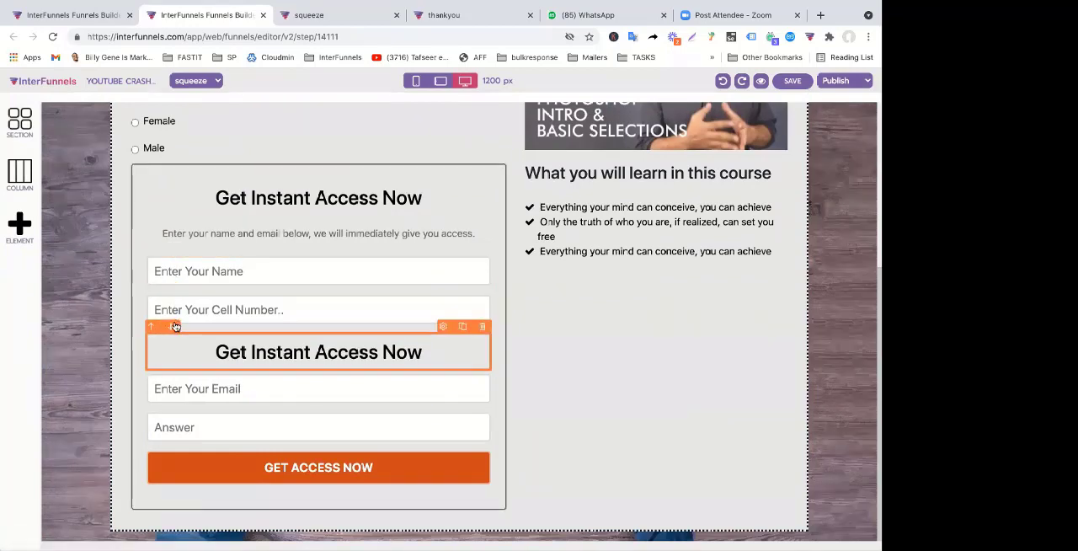
left_click(170, 327)
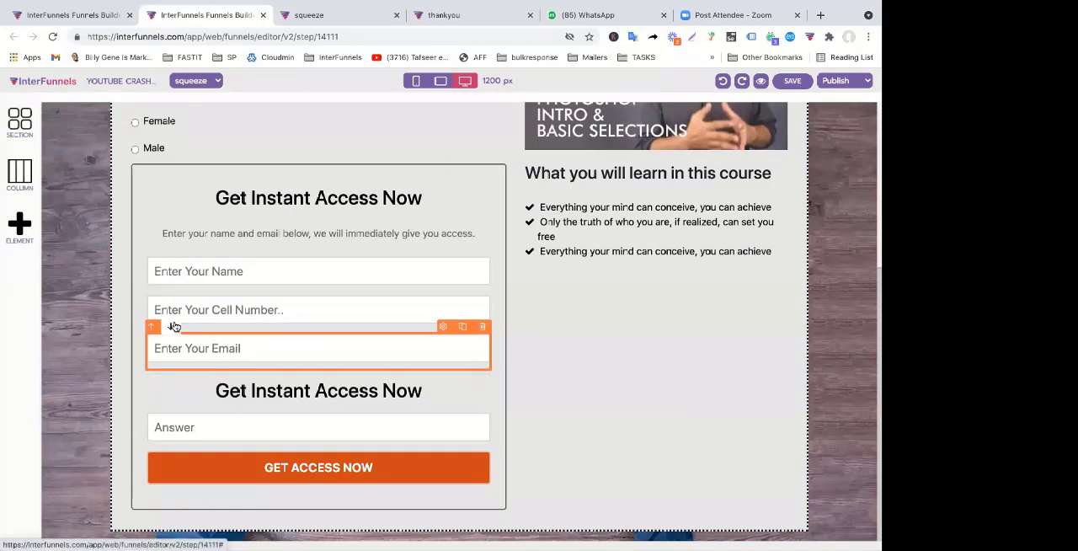
Replace the duplicated heading's text above the Answer field with "Question1: What is name of our national poet?"
double_click(232, 388)
type("Qu")
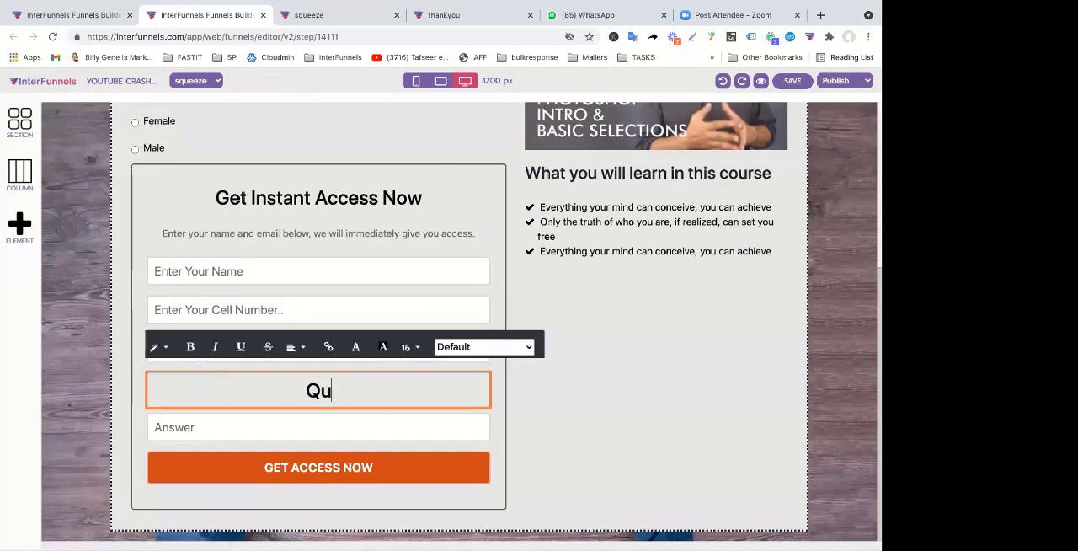
type("estion1")
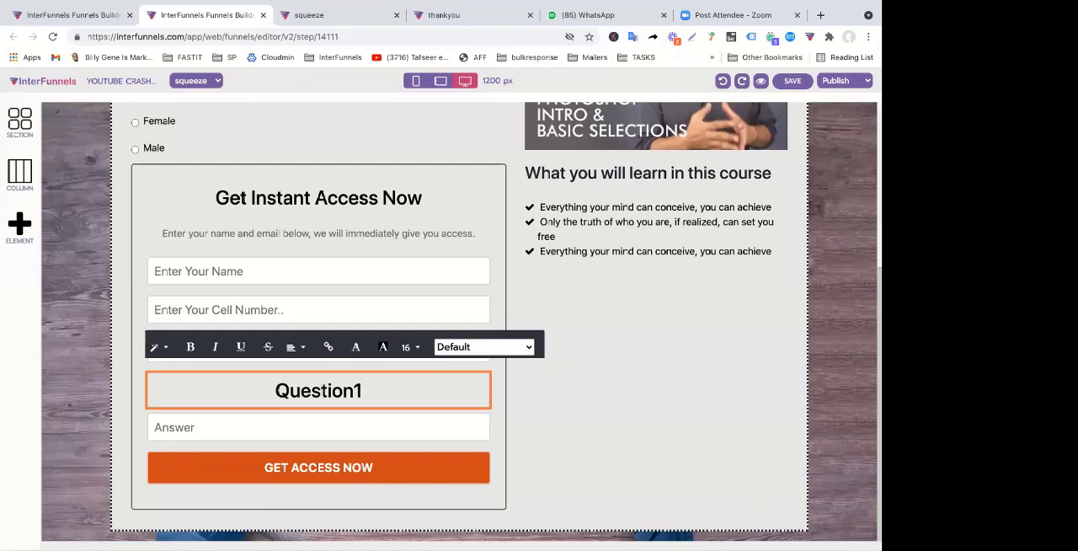
type(": Wha")
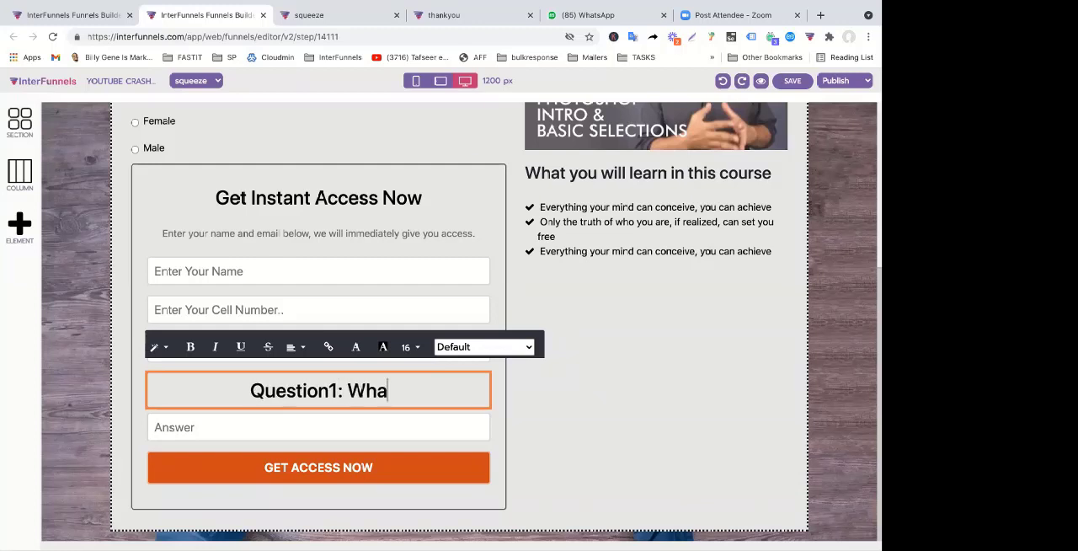
type("t is name o")
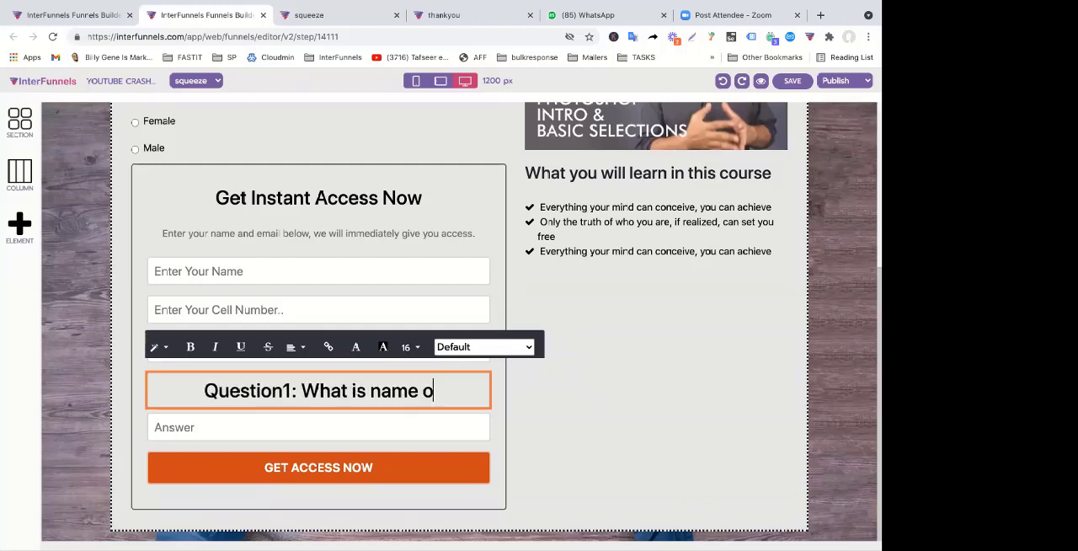
type("f our ")
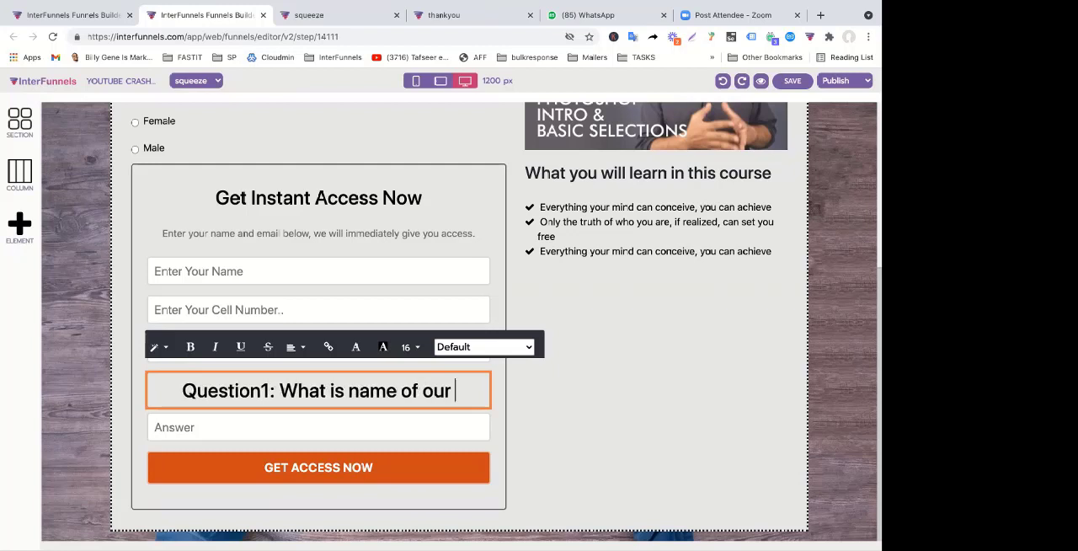
type("national po")
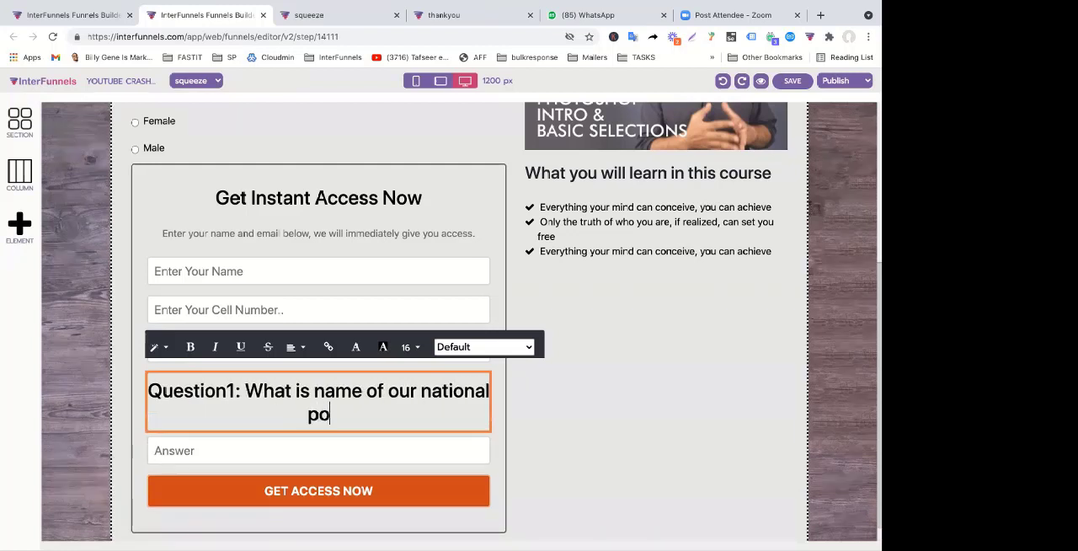
type("et?")
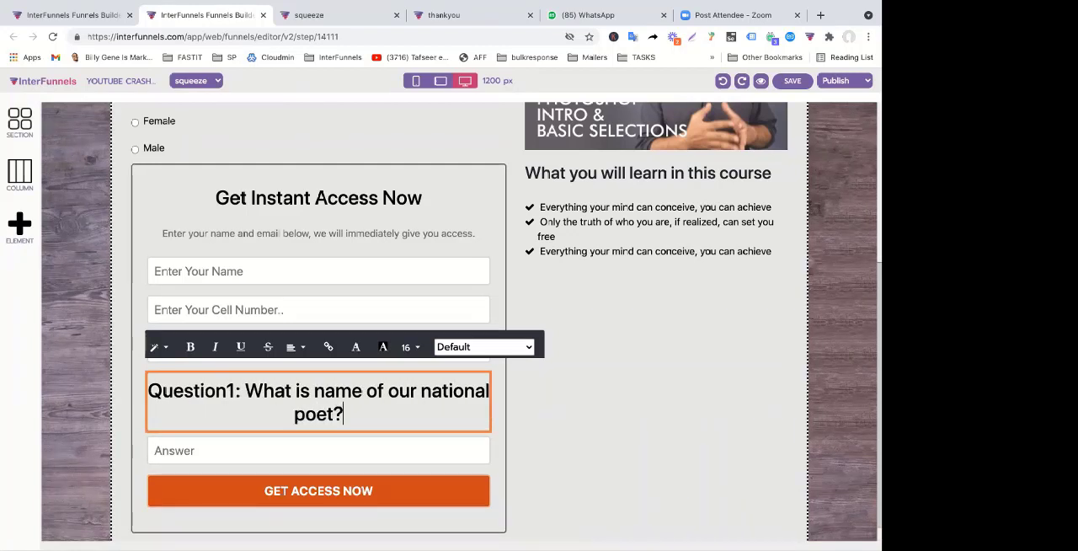
left_click(569, 442)
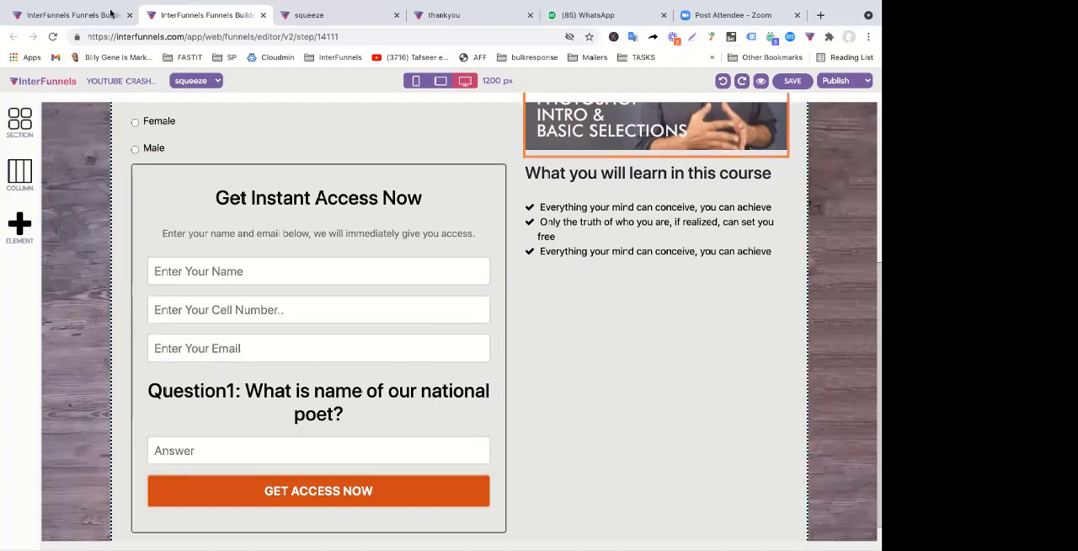
Open the existing lead's profile from the funnel's leads and look through its custom fields
left_click(72, 14)
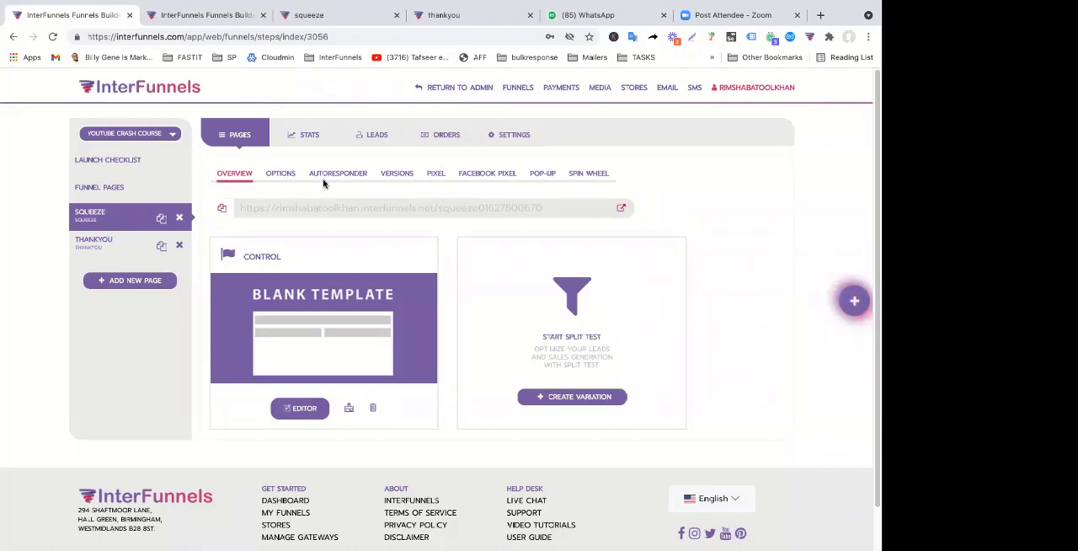
left_click(388, 138)
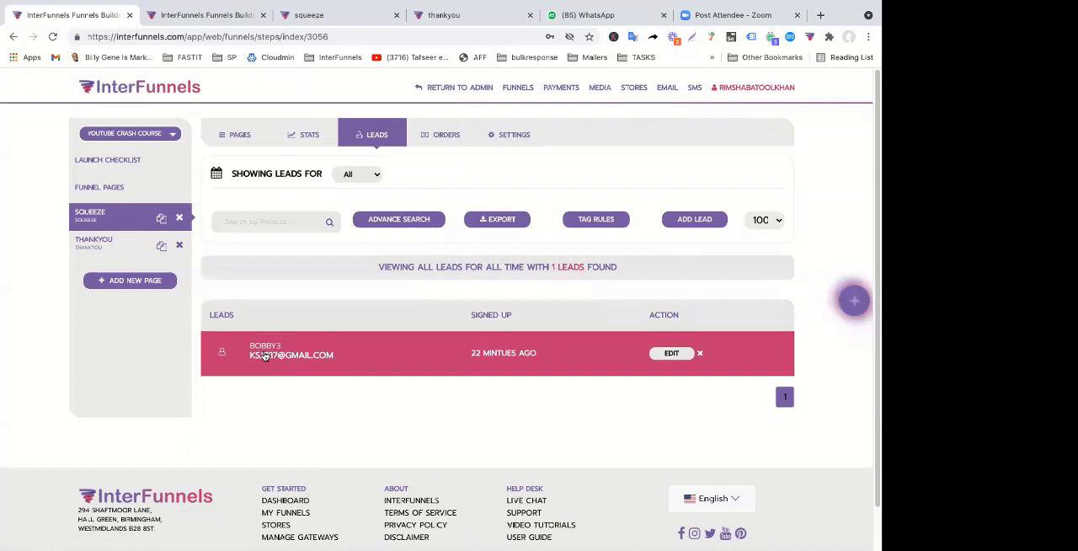
left_click(674, 354)
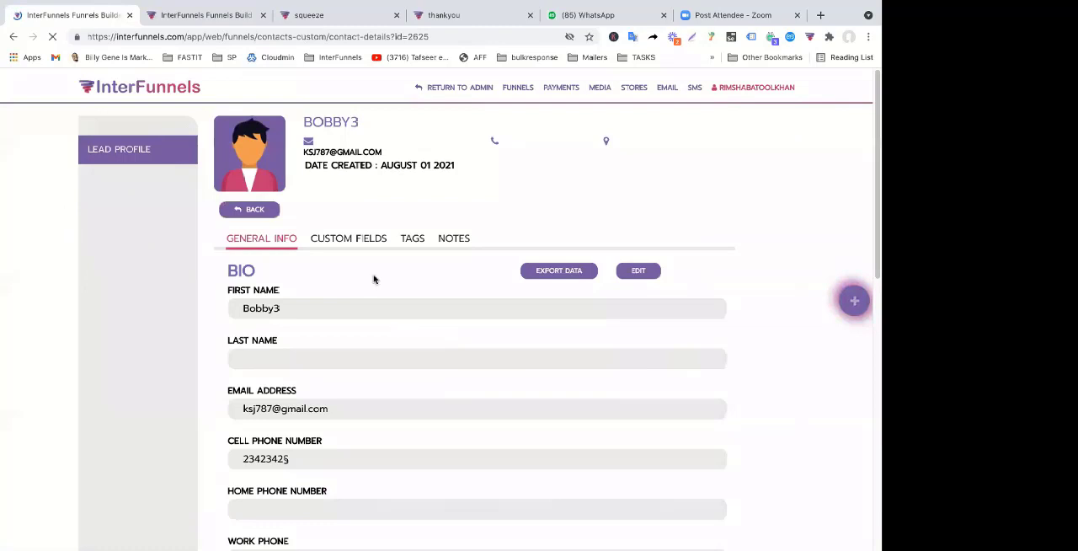
left_click(360, 240)
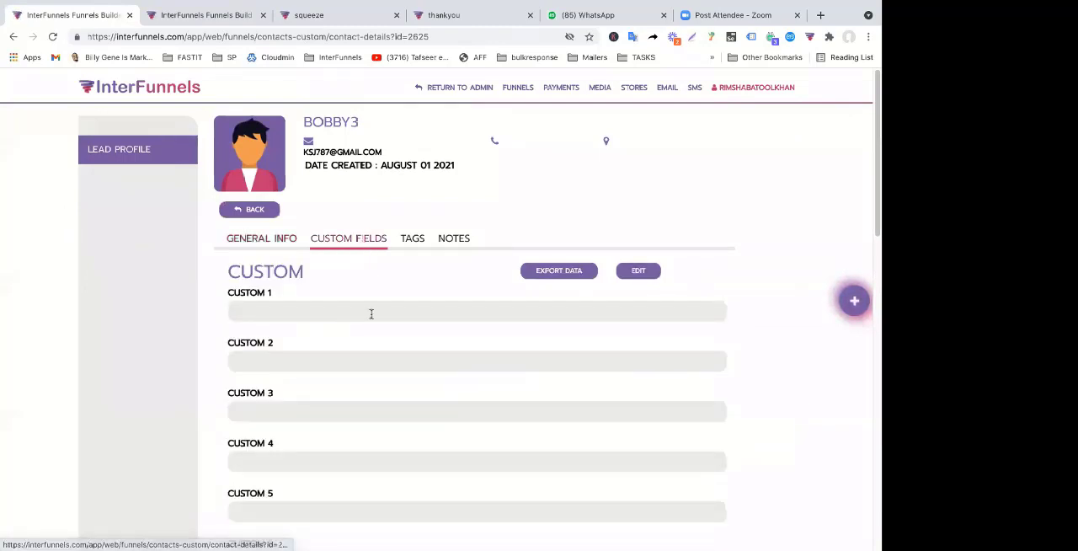
scroll(315, 308, "down", 1)
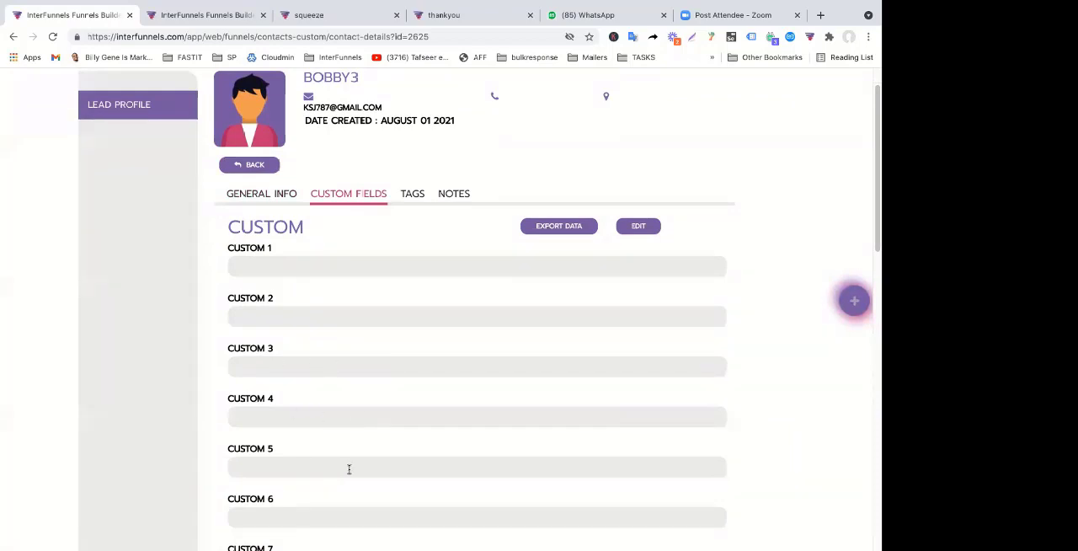
scroll(349, 469, "down", 3)
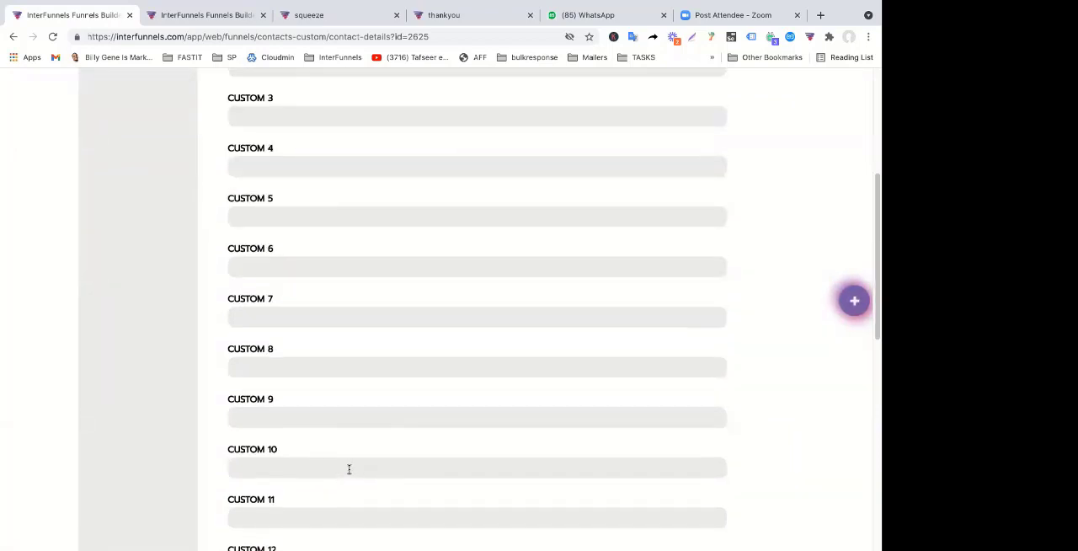
scroll(349, 469, "up", 4)
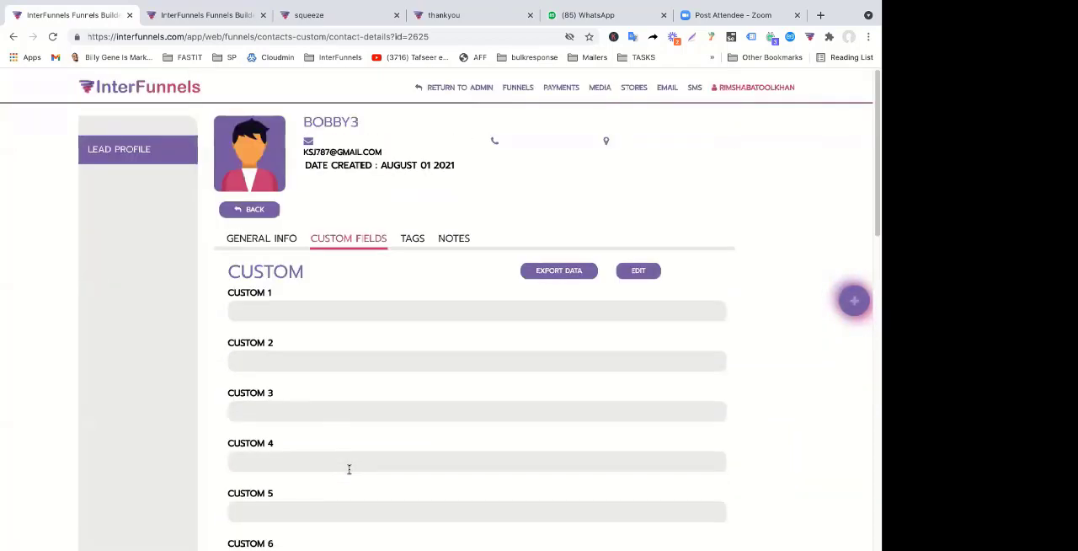
Return to the squeeze page editor and set the GET ACCESS NOW button's action to Link To Next Step
left_click(203, 15)
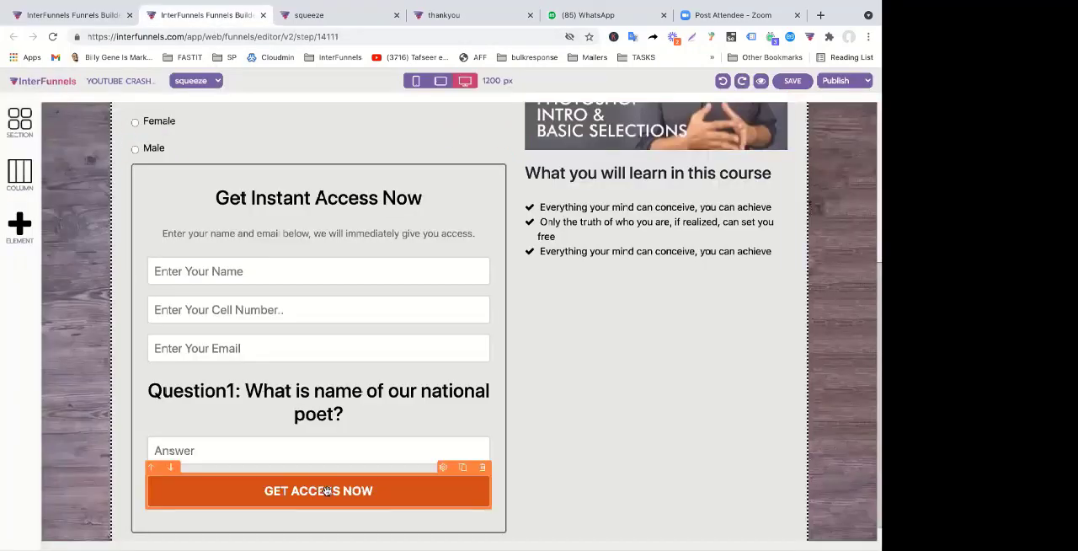
left_click(327, 491)
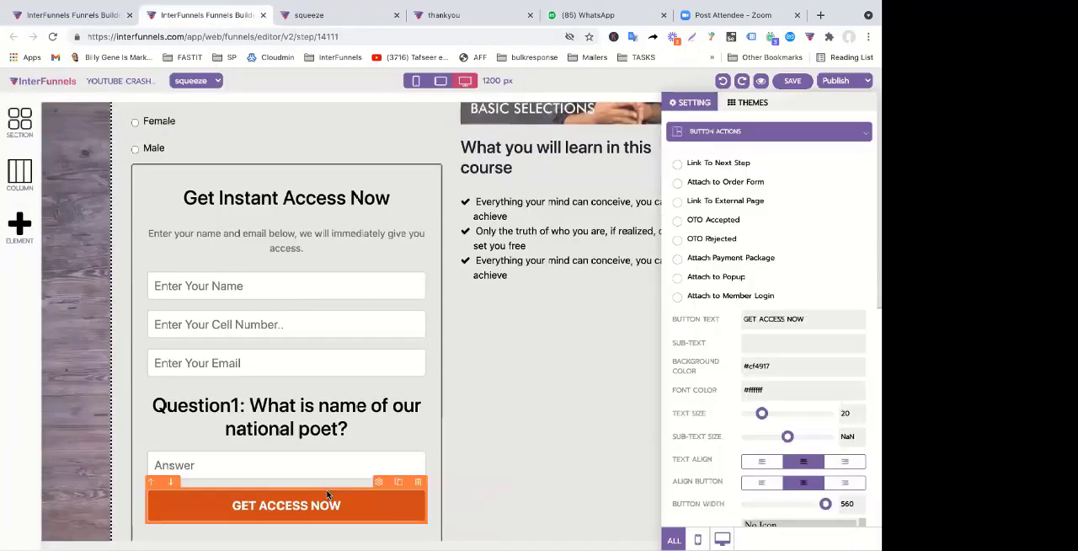
left_click(678, 164)
left_click(357, 360)
left_click(450, 407)
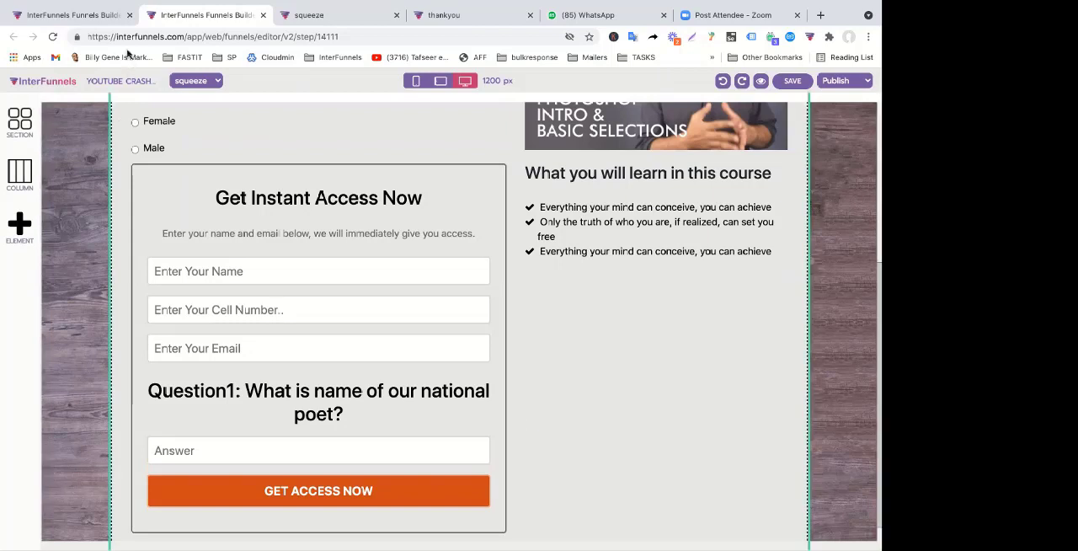
Go back from the lead's profile to the funnel's leads list, review the squeeze page in the editor, and switch to Zoom
left_click(118, 24)
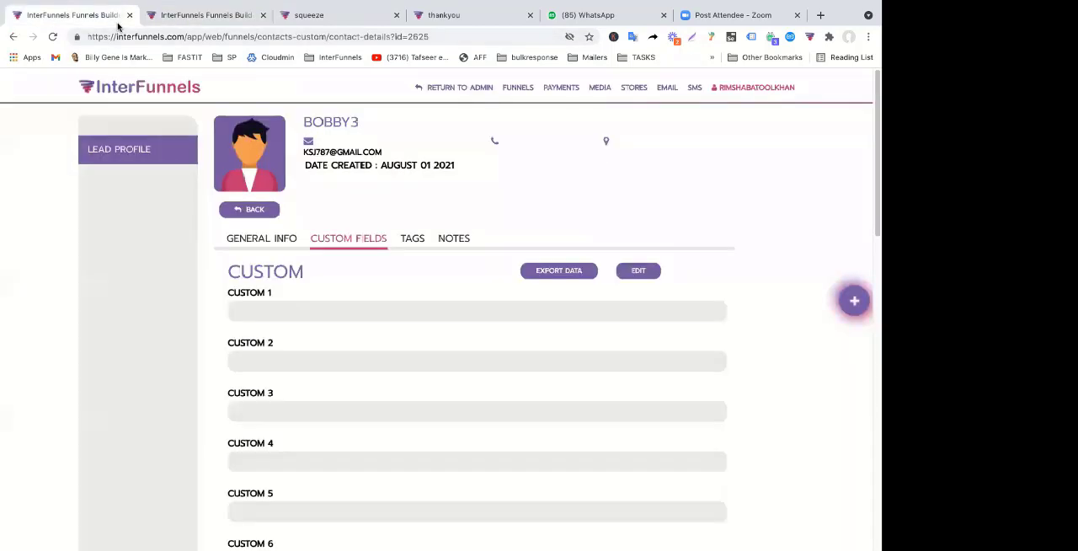
left_click(247, 210)
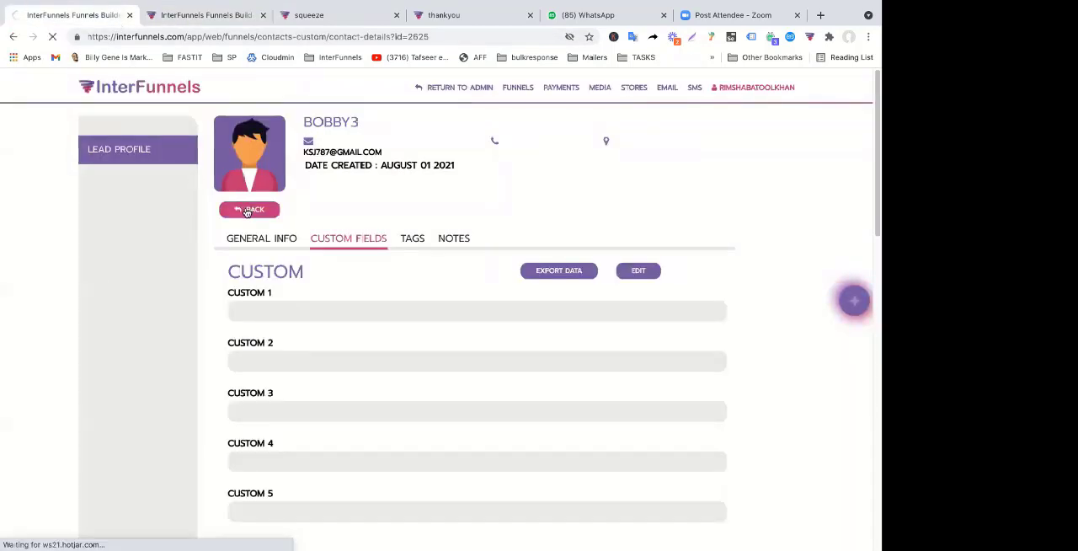
left_click(318, 16)
left_click(202, 15)
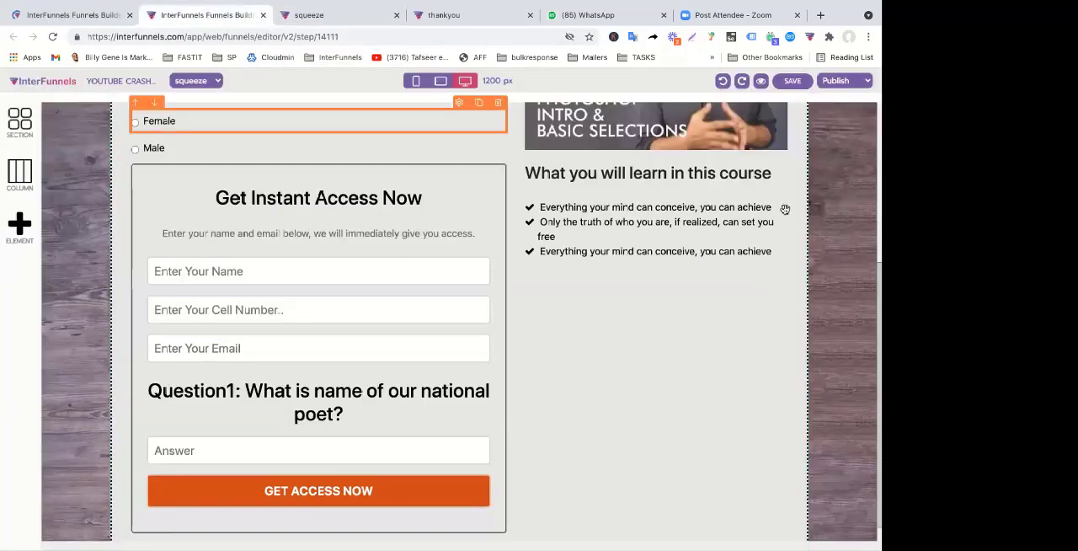
scroll(464, 180, "up", 1)
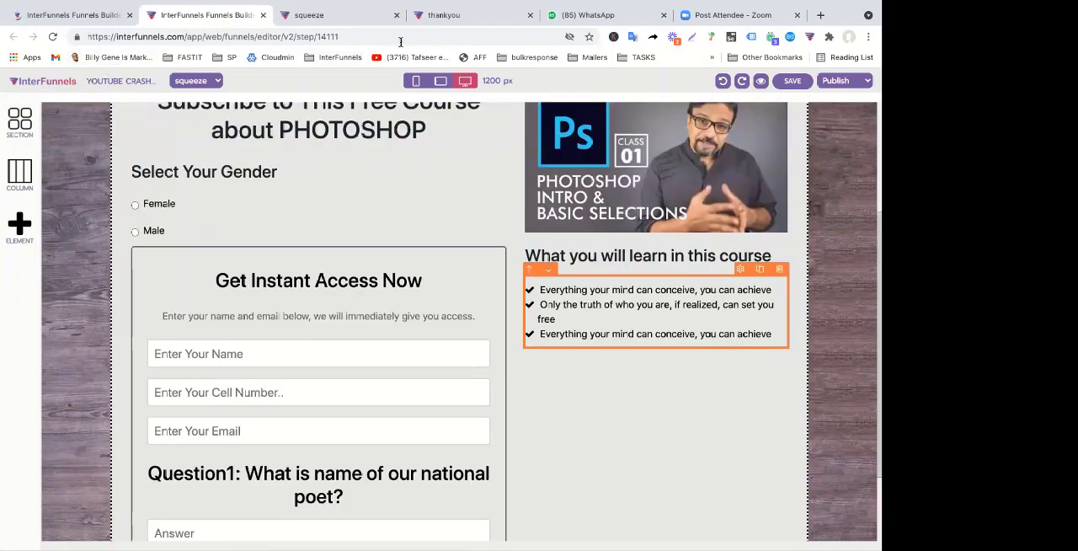
left_click(87, 15)
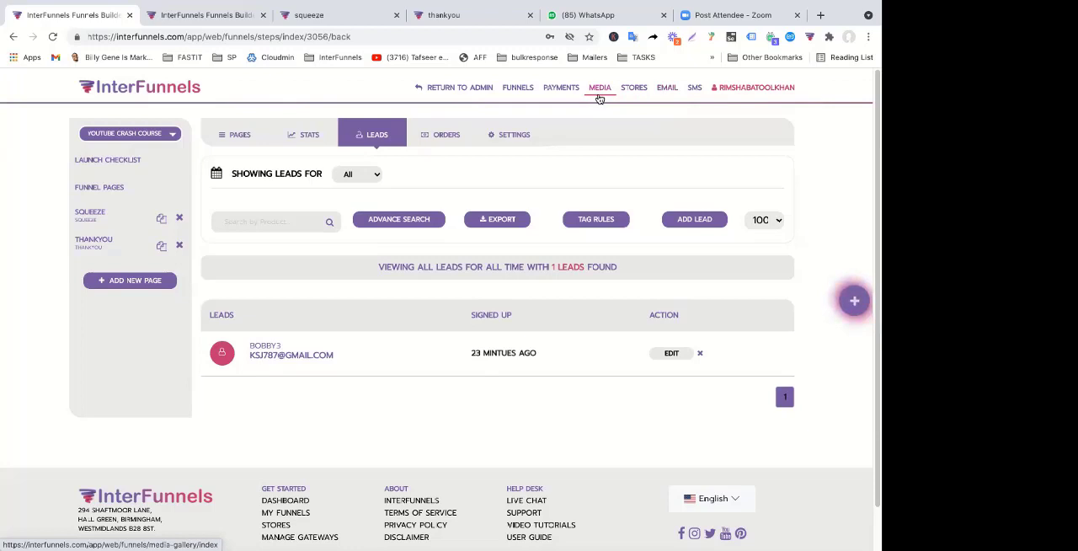
left_click(599, 528)
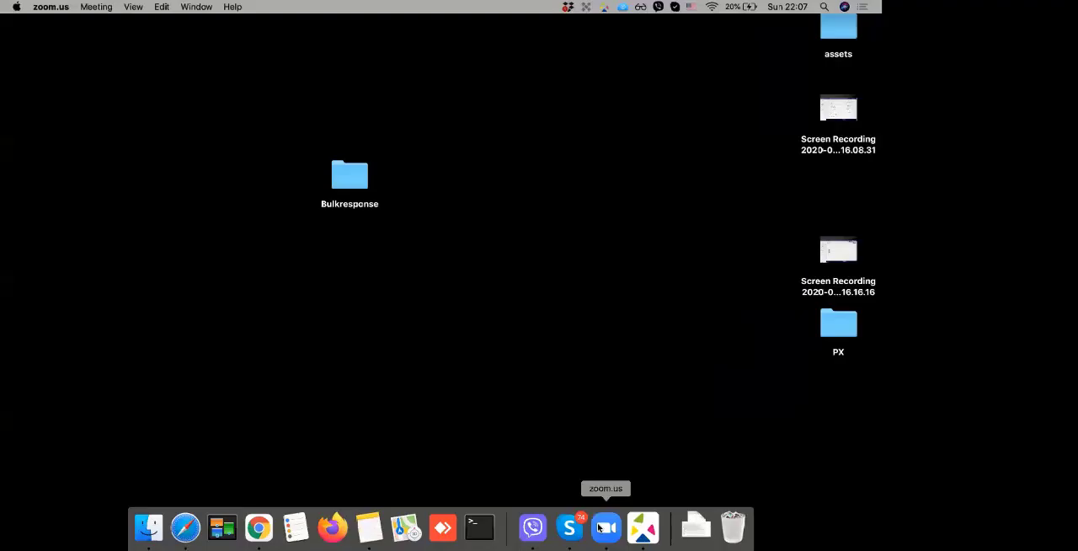